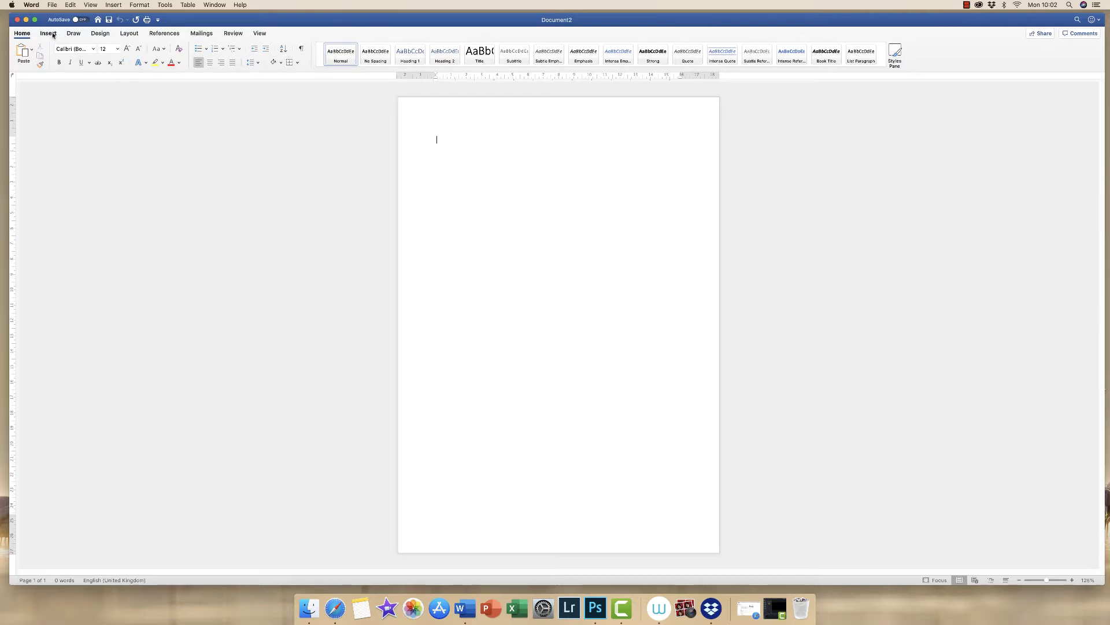
- Set the blank document's page orientation to Landscape
click(129, 33)
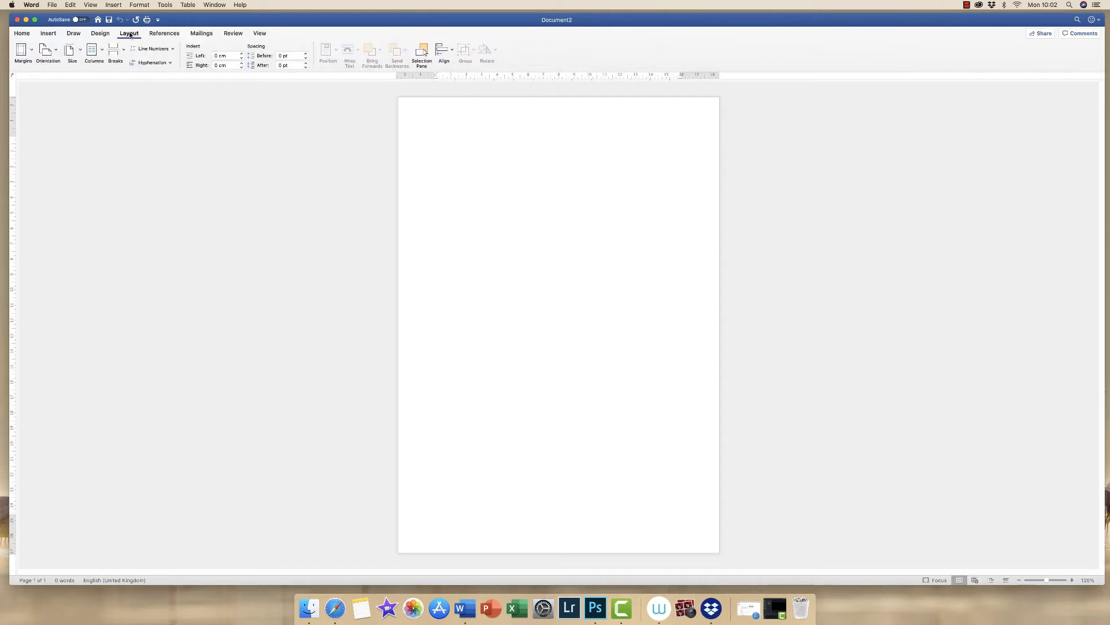
click(58, 52)
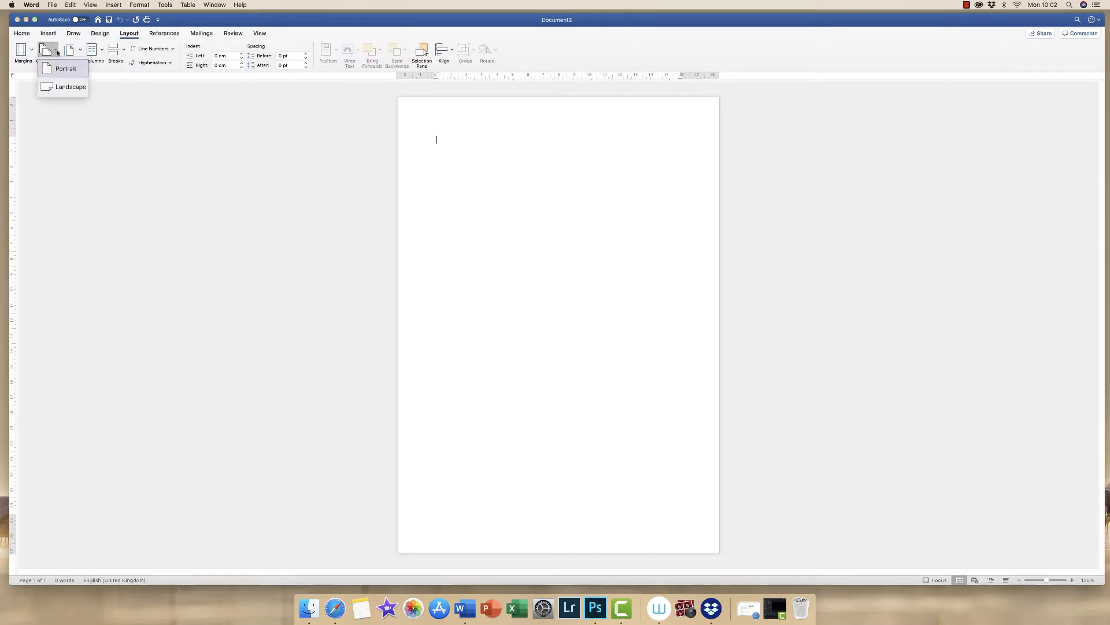
click(63, 88)
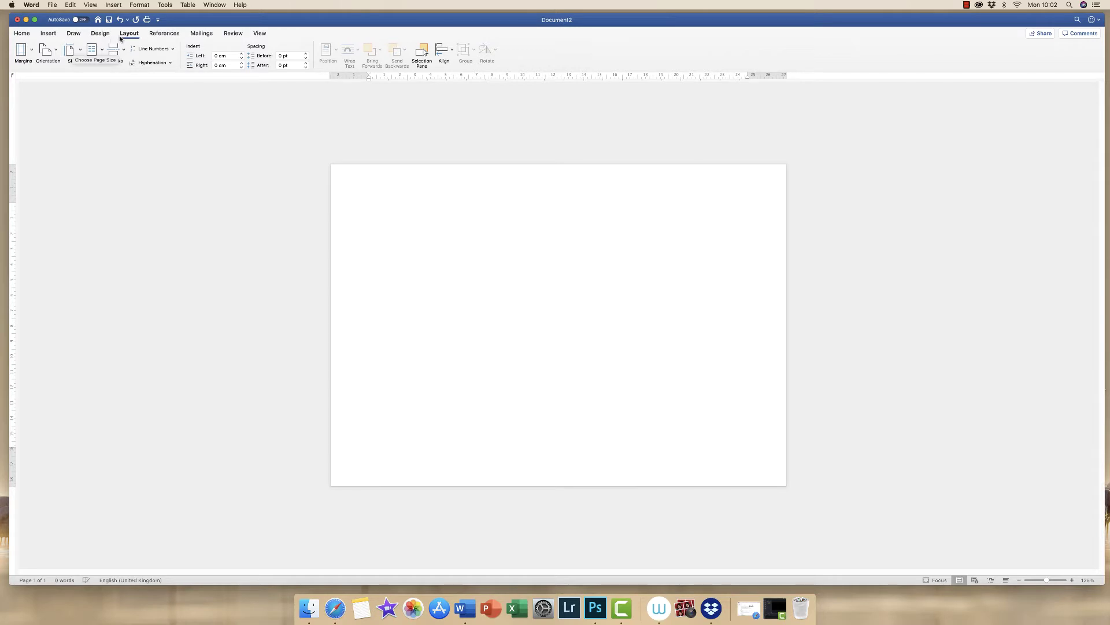
- Look through the available page sizes without changing the current one
click(81, 51)
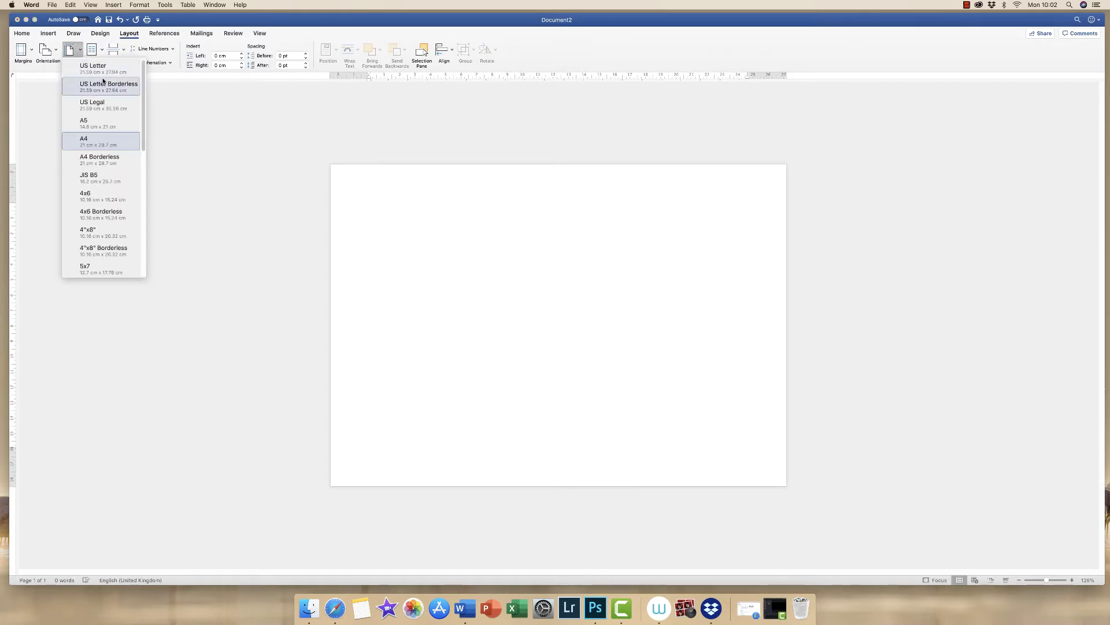
scroll(145, 144, down, 5)
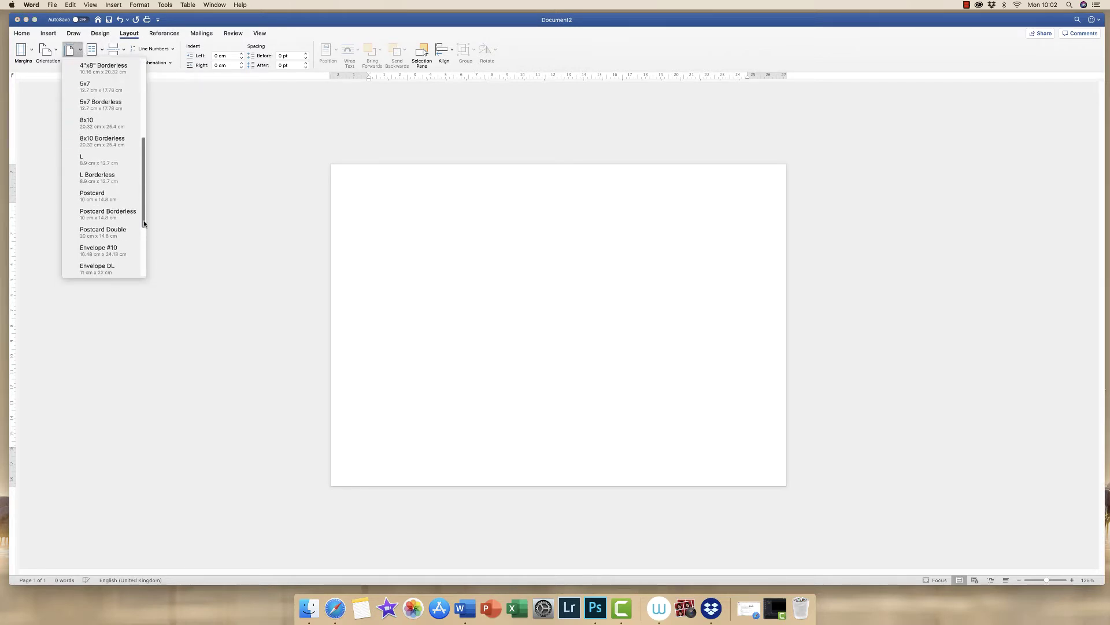
click(531, 271)
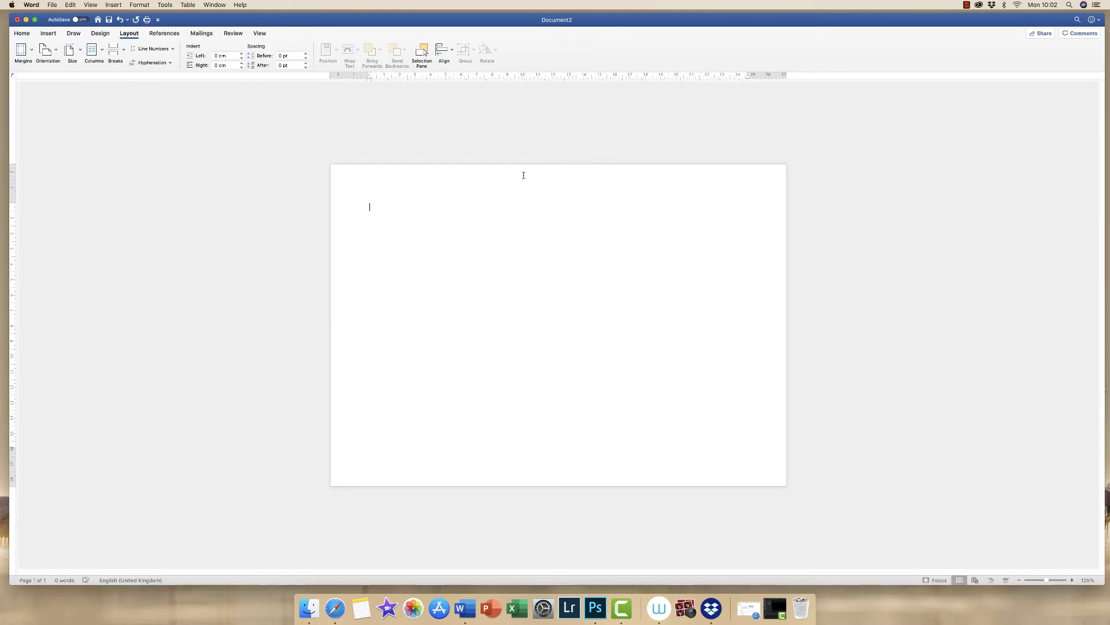
click(103, 51)
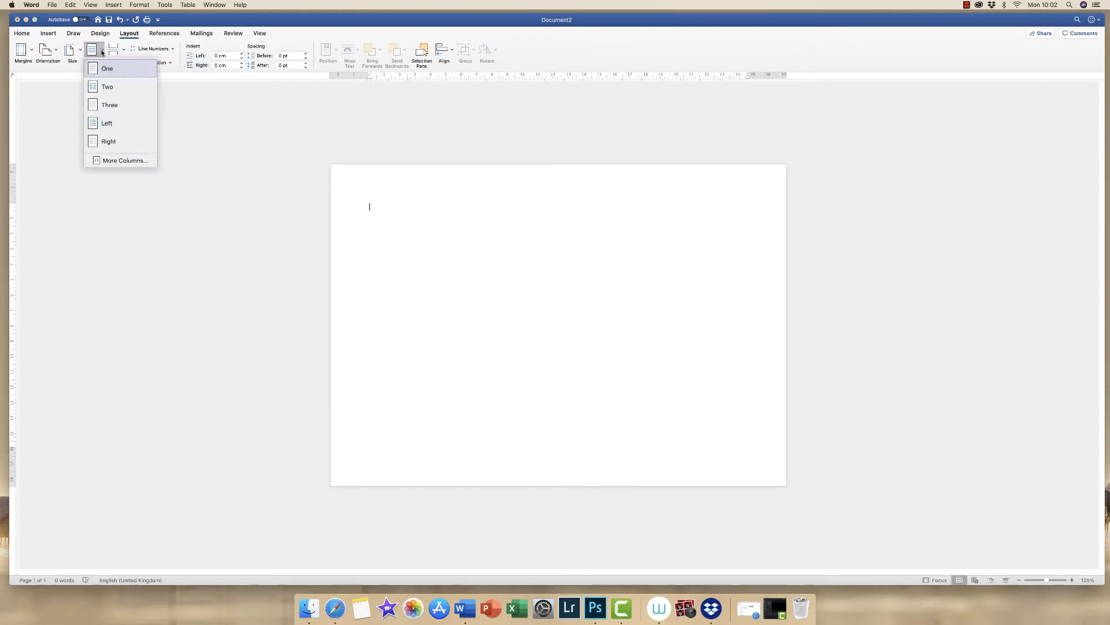
click(123, 161)
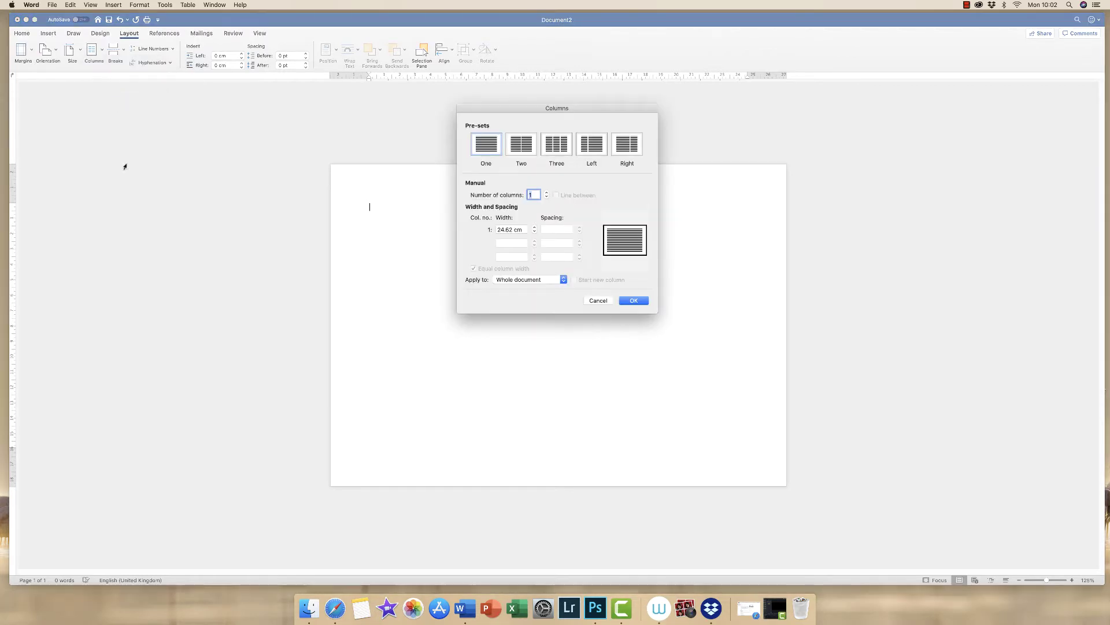
click(522, 148)
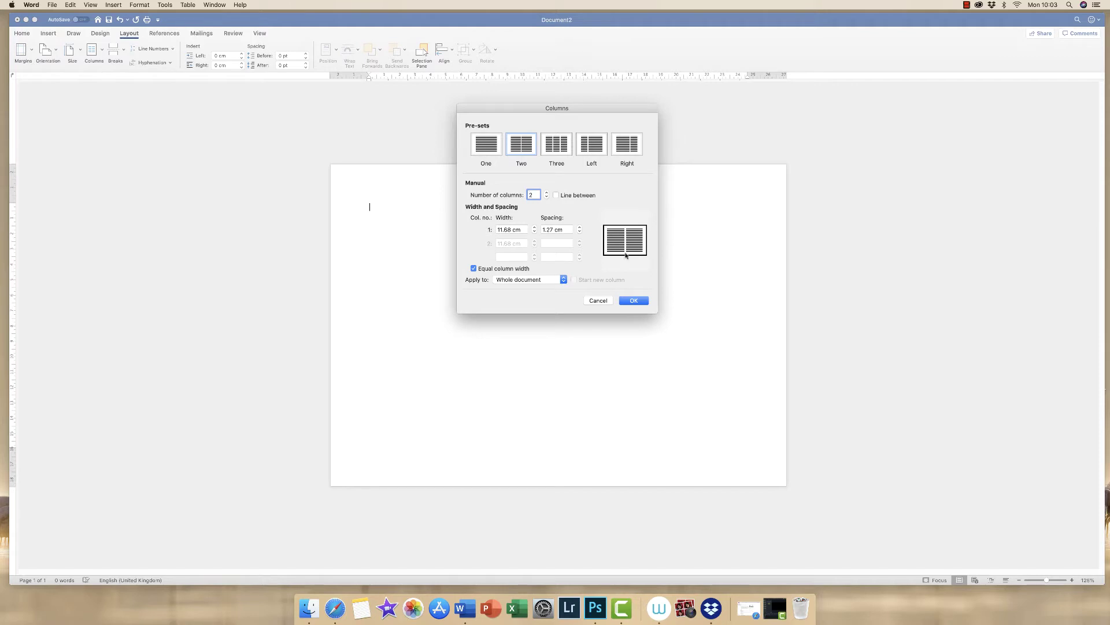
click(598, 300)
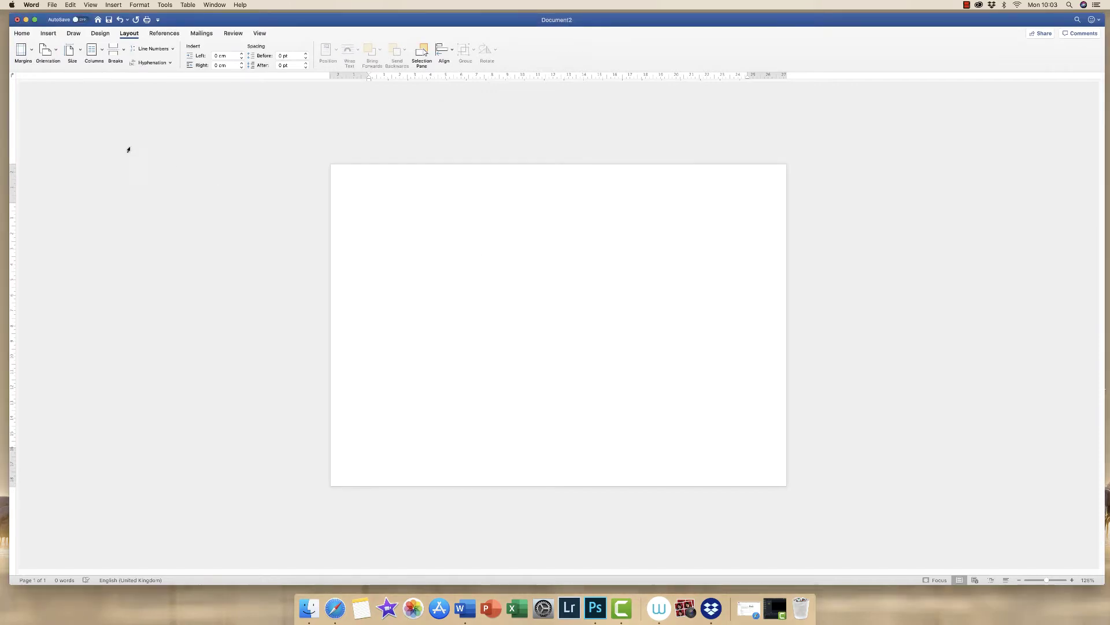
- Set custom top, bottom, left and right margins of 0.5 cm for the whole document, ignoring the printable-area warning
click(31, 51)
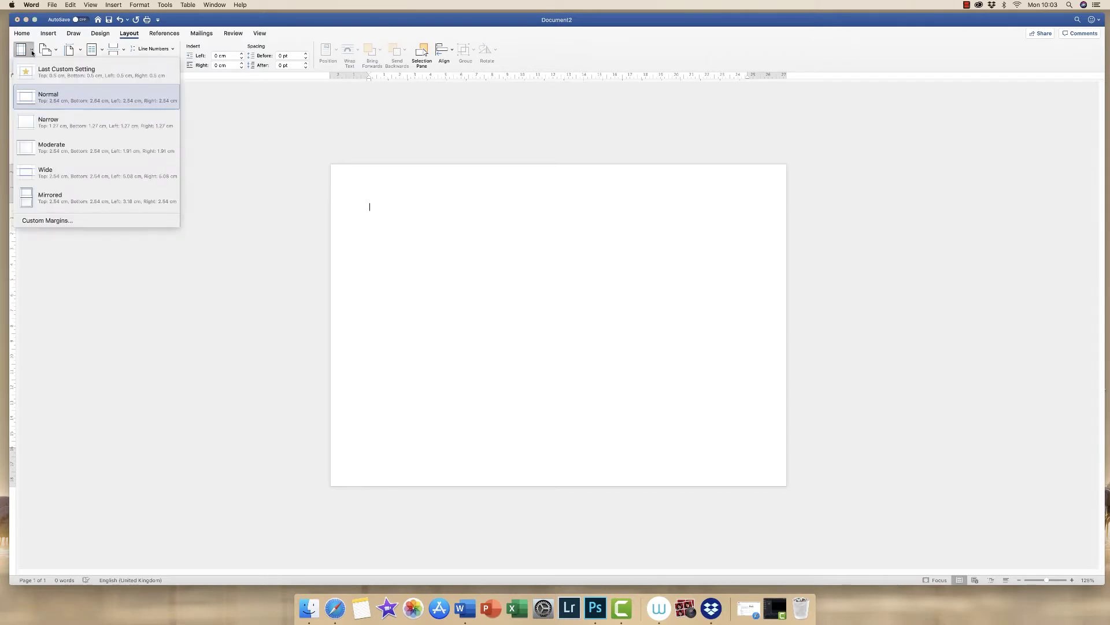
click(58, 221)
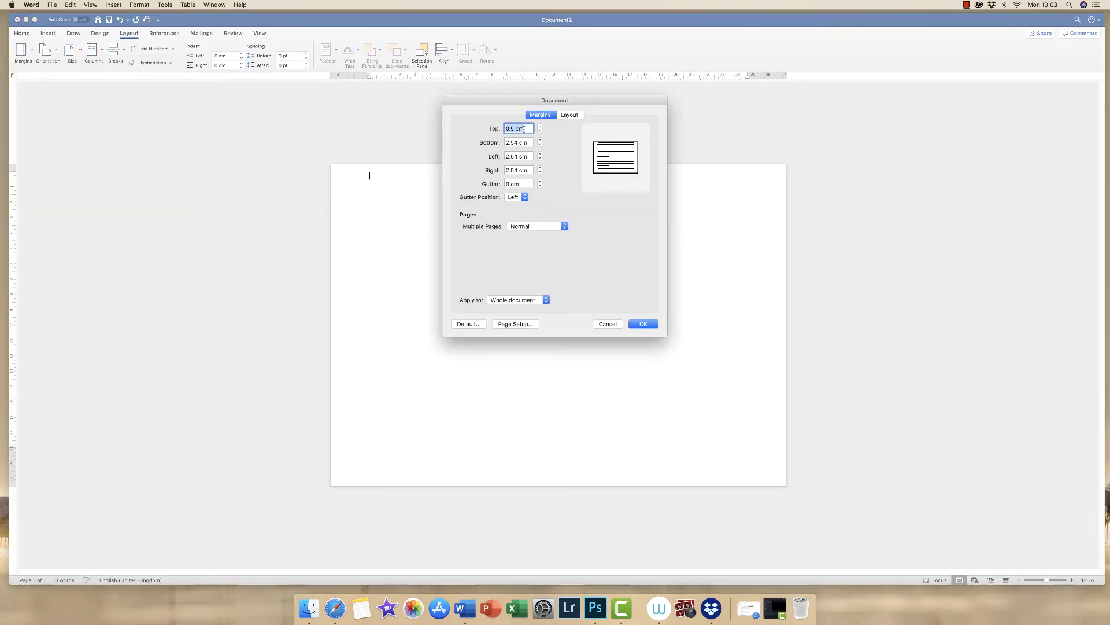
drag(520, 141, 502, 145)
text(0.5)
click(518, 157)
drag(519, 156, 504, 157)
text(0.5)
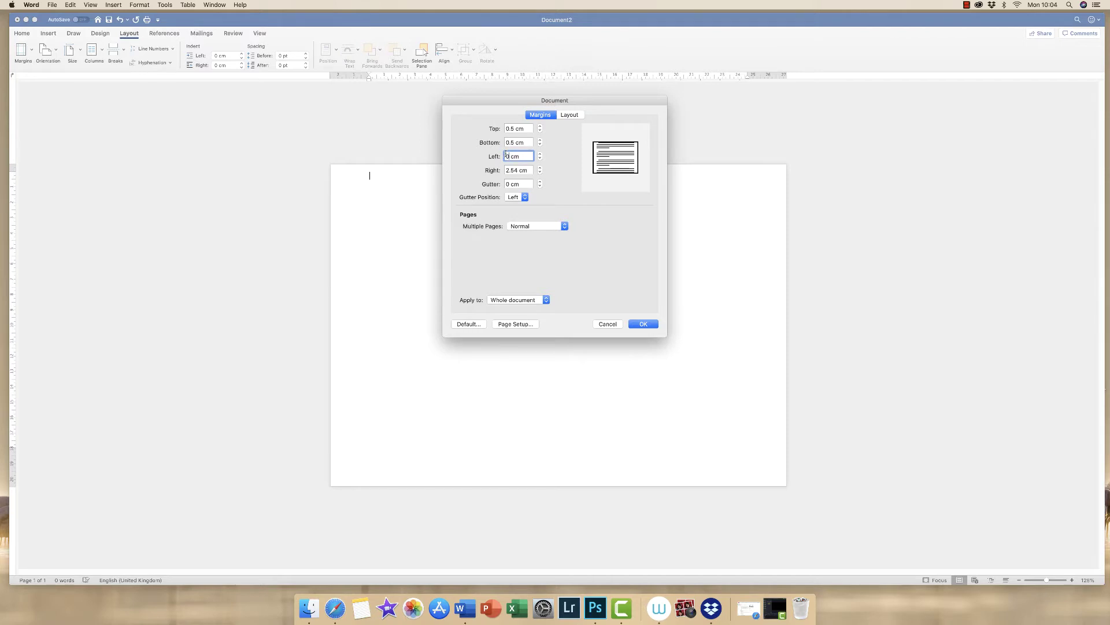
click(519, 169)
drag(519, 170, 504, 169)
text(0.5)
click(643, 327)
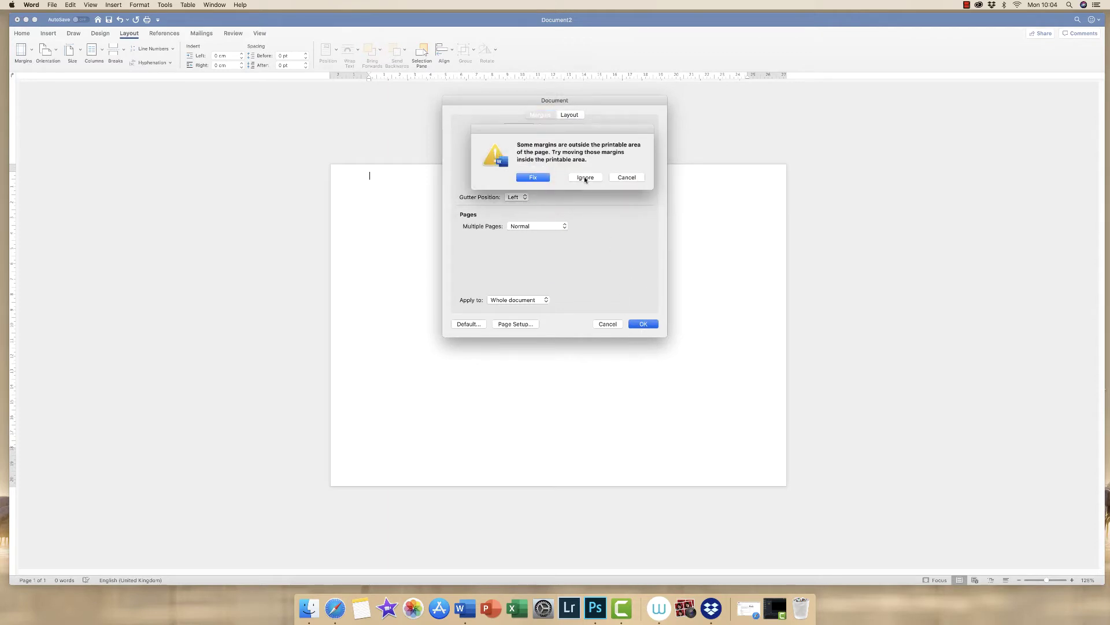
click(585, 177)
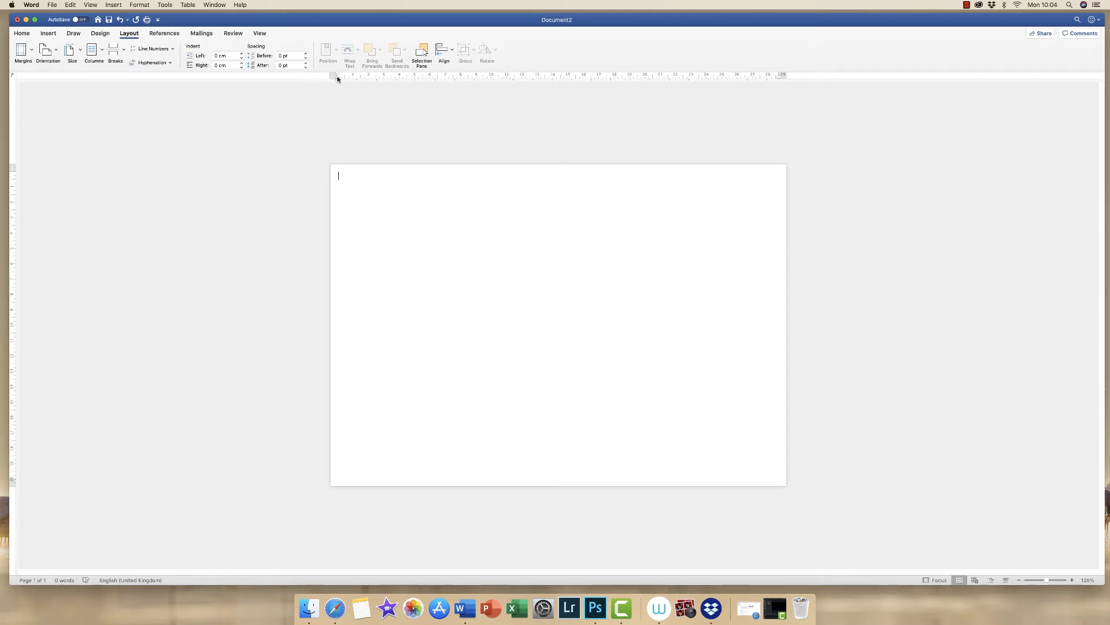
- Divide the whole document into two columns of equal width using the Two preset
click(92, 51)
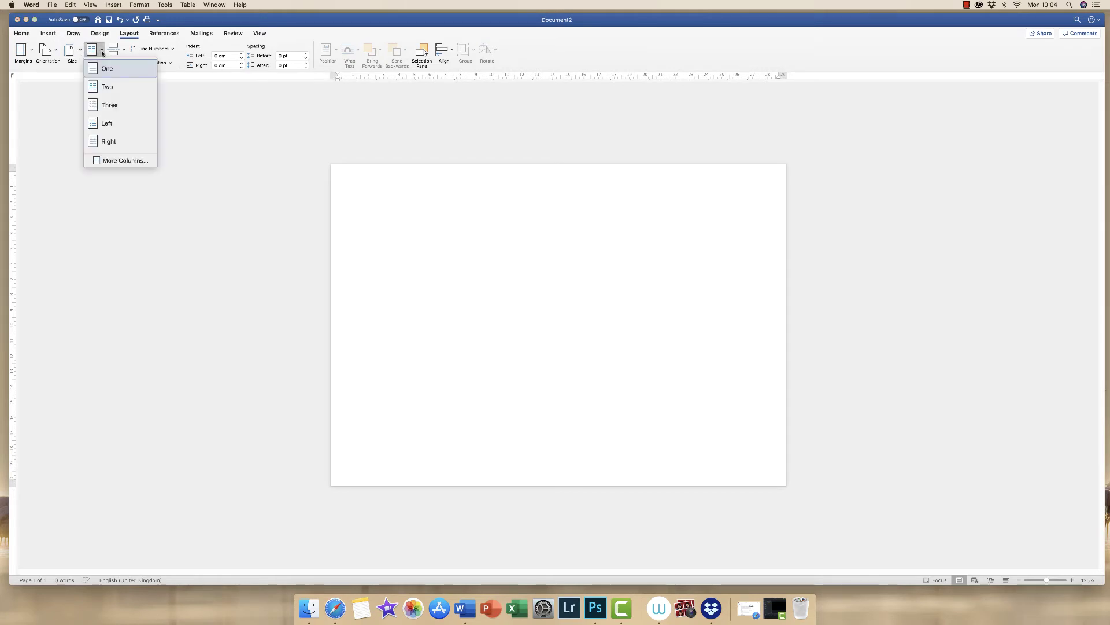
click(121, 160)
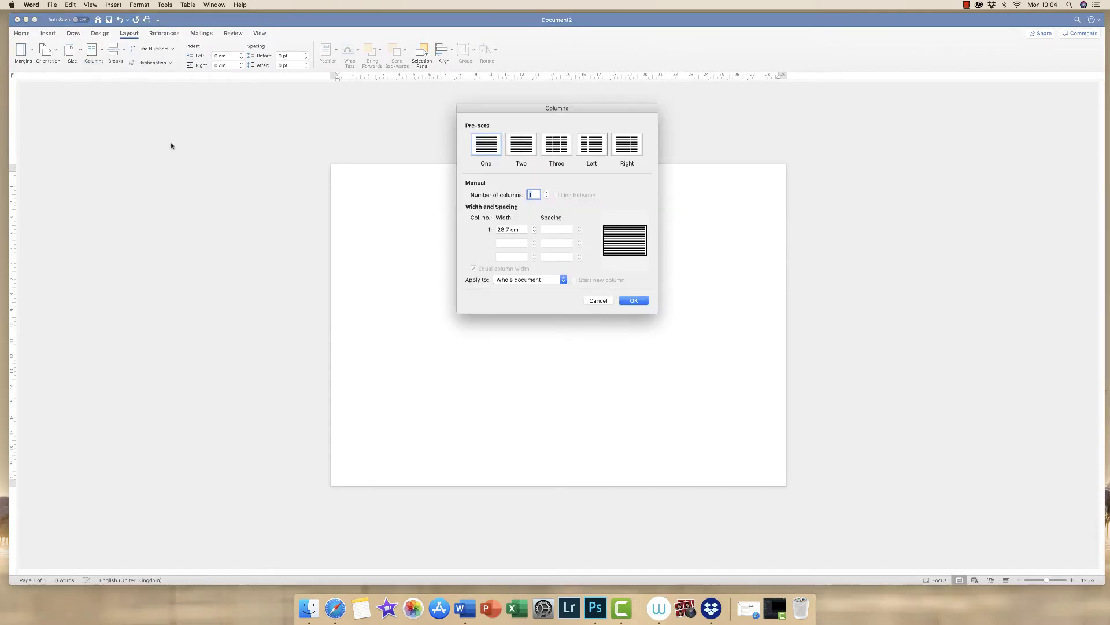
click(522, 145)
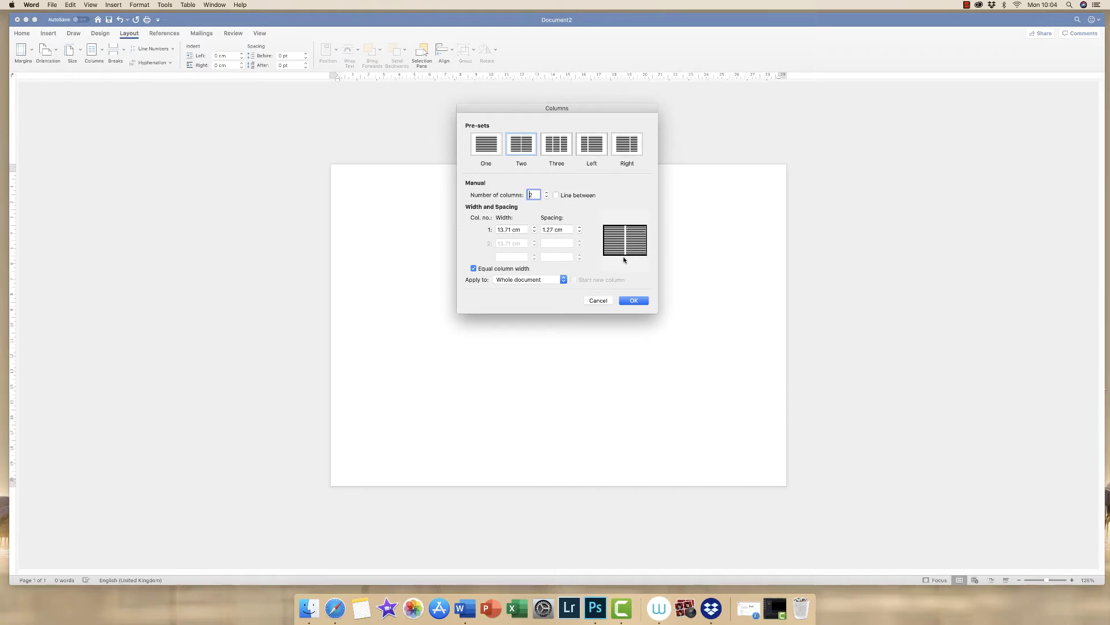
click(636, 301)
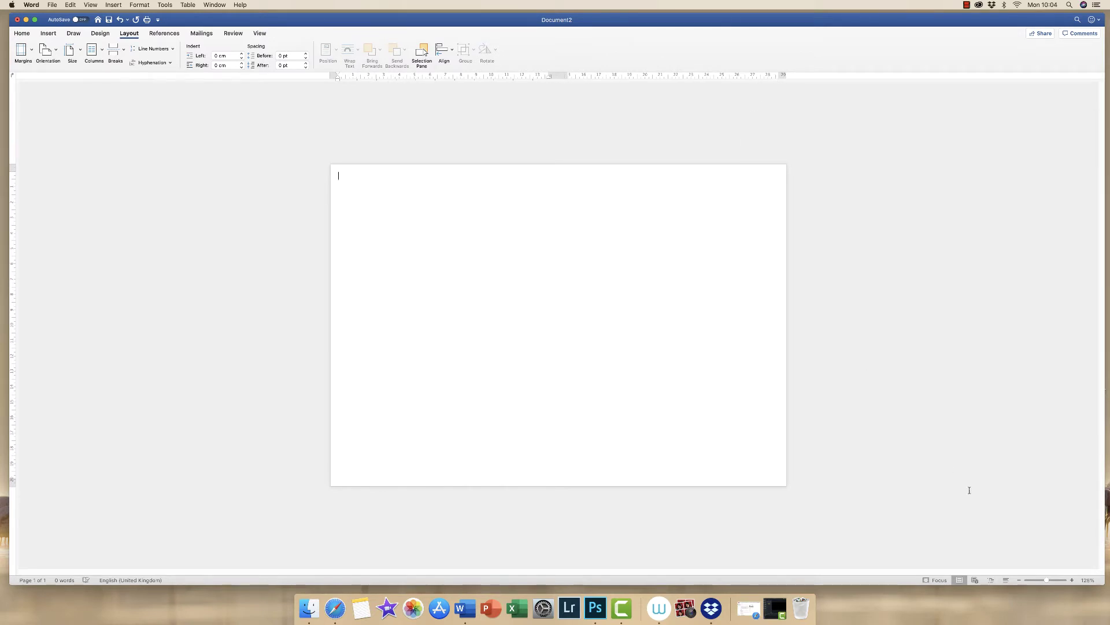
- Draw a straight vertical line about 20.98 cm long down the centre of the page, from its top edge to its bottom edge
click(1048, 580)
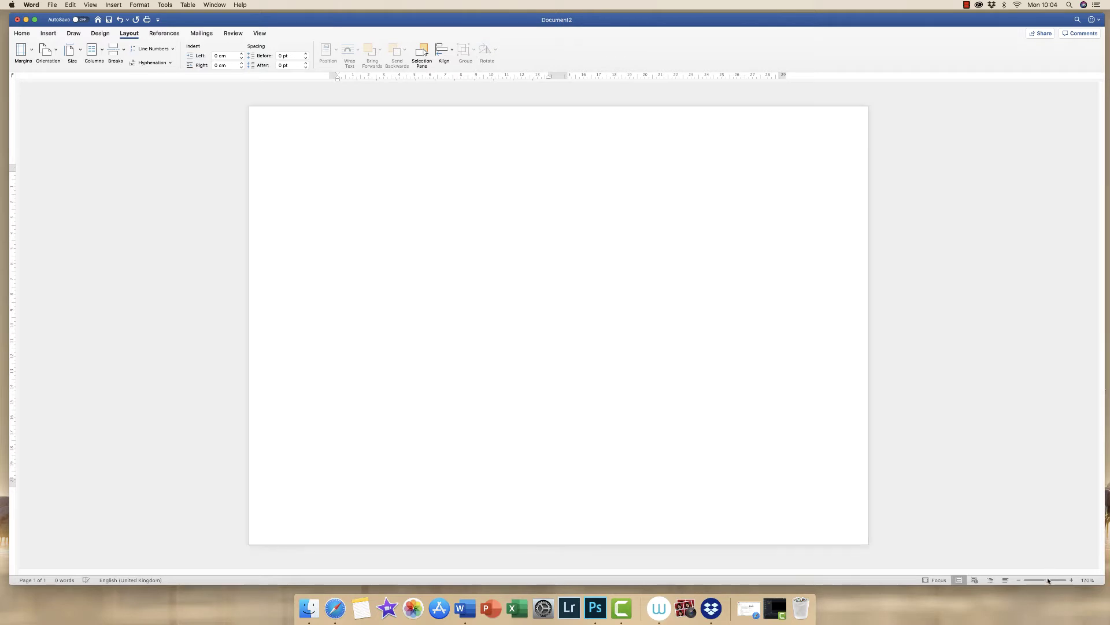
click(48, 33)
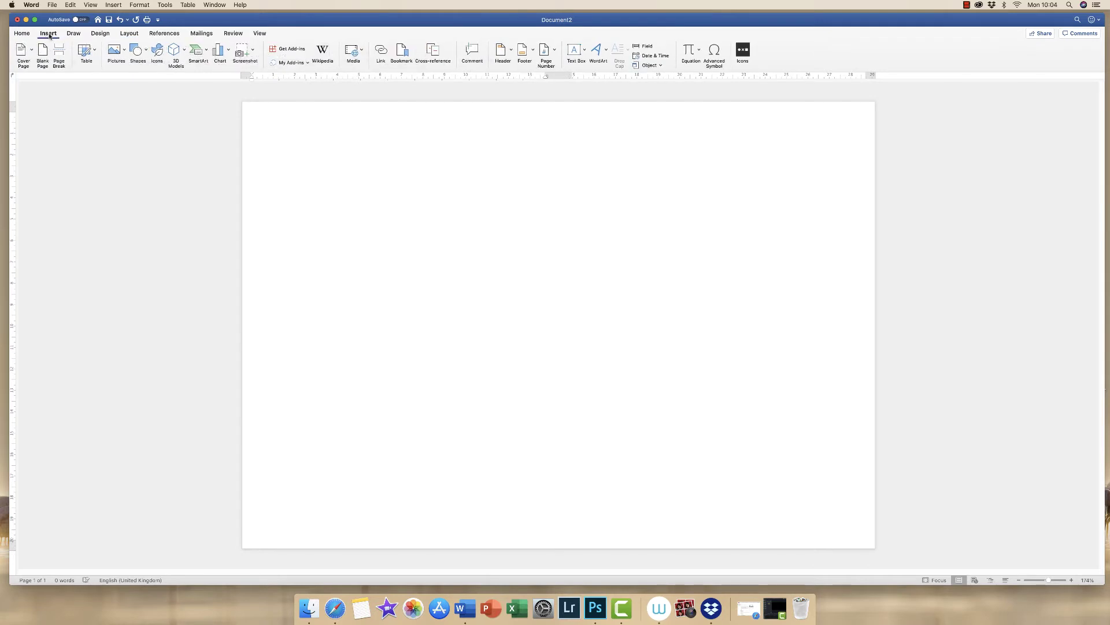
click(148, 53)
click(146, 52)
click(146, 52)
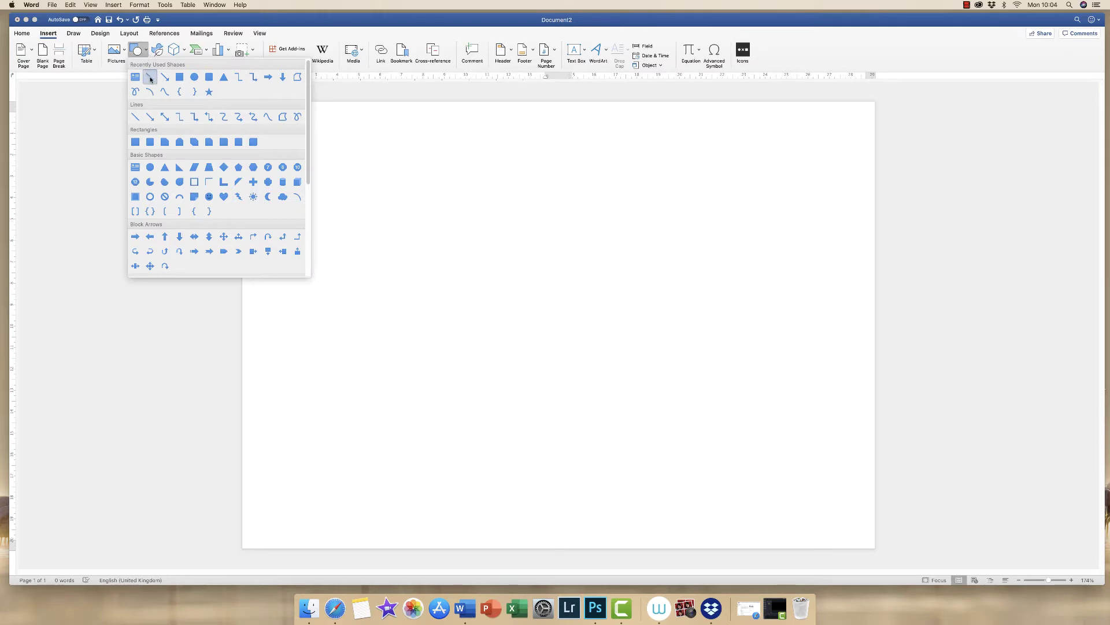
click(150, 78)
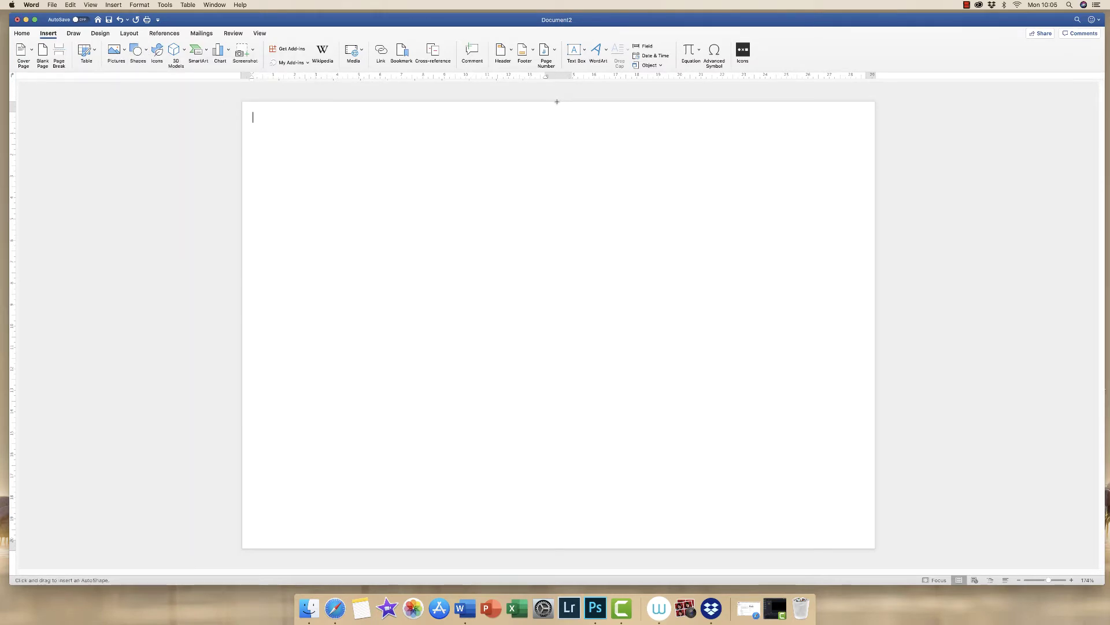
mouse_move(557, 101)
mouse_down()
mouse_move(559, 548)
mouse_move(541, 542)
mouse_up()
key(shift)
drag(552, 545, 562, 547)
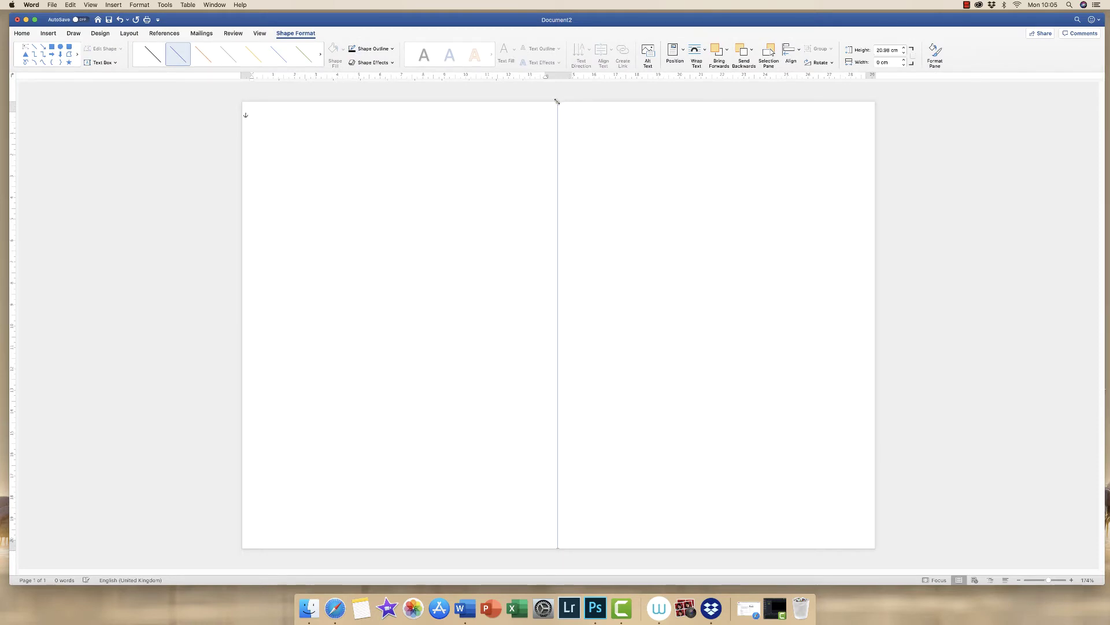
click(589, 142)
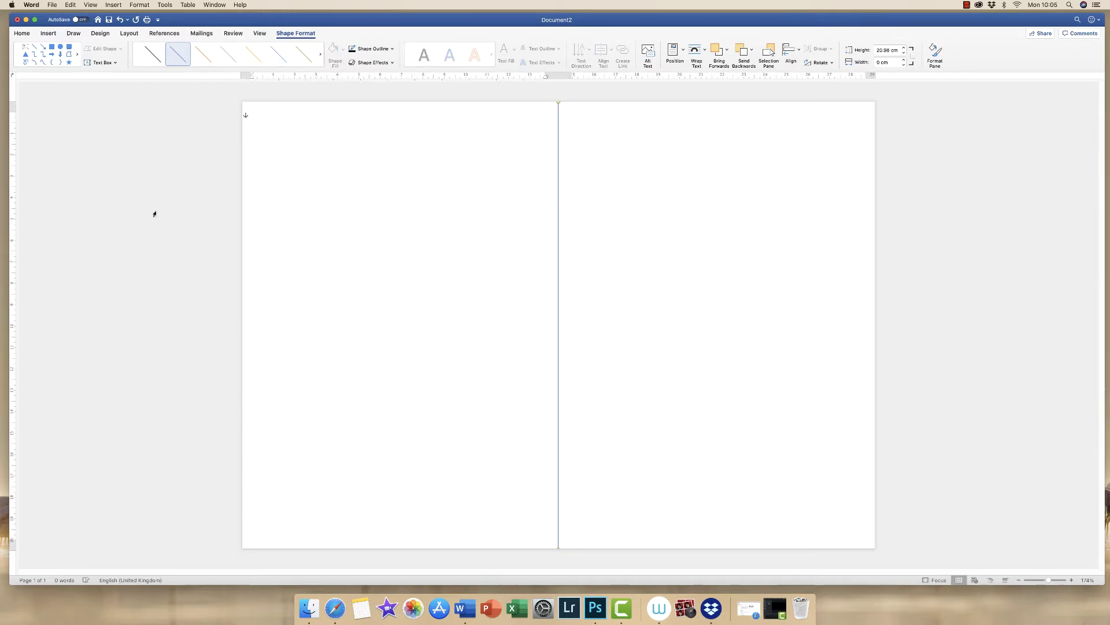
click(164, 196)
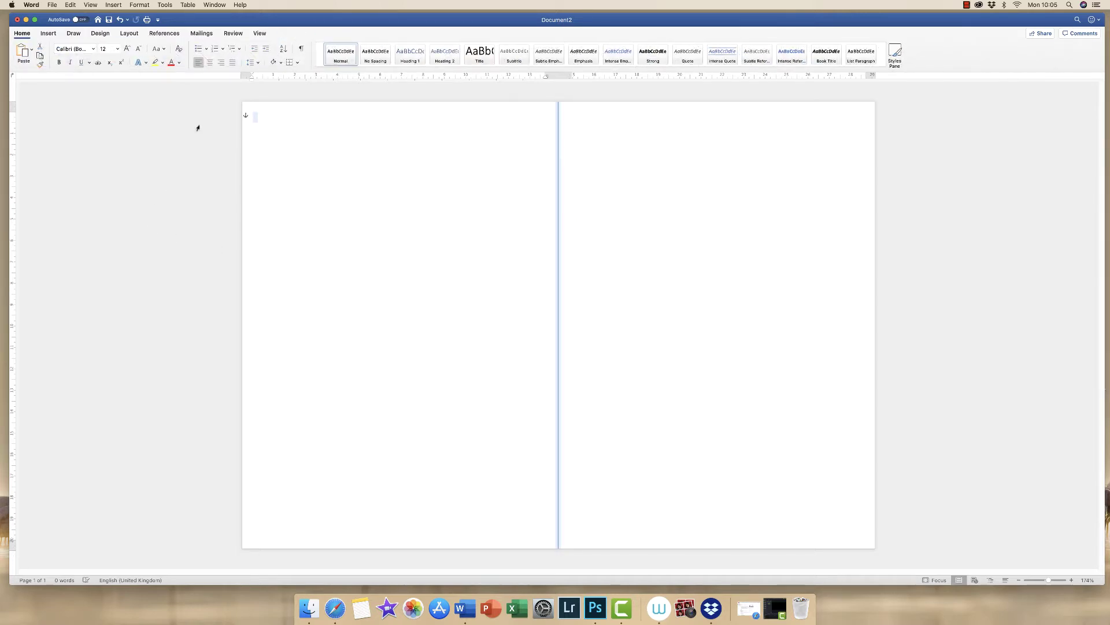
- Set the page colour to the light blue standard colour
click(129, 34)
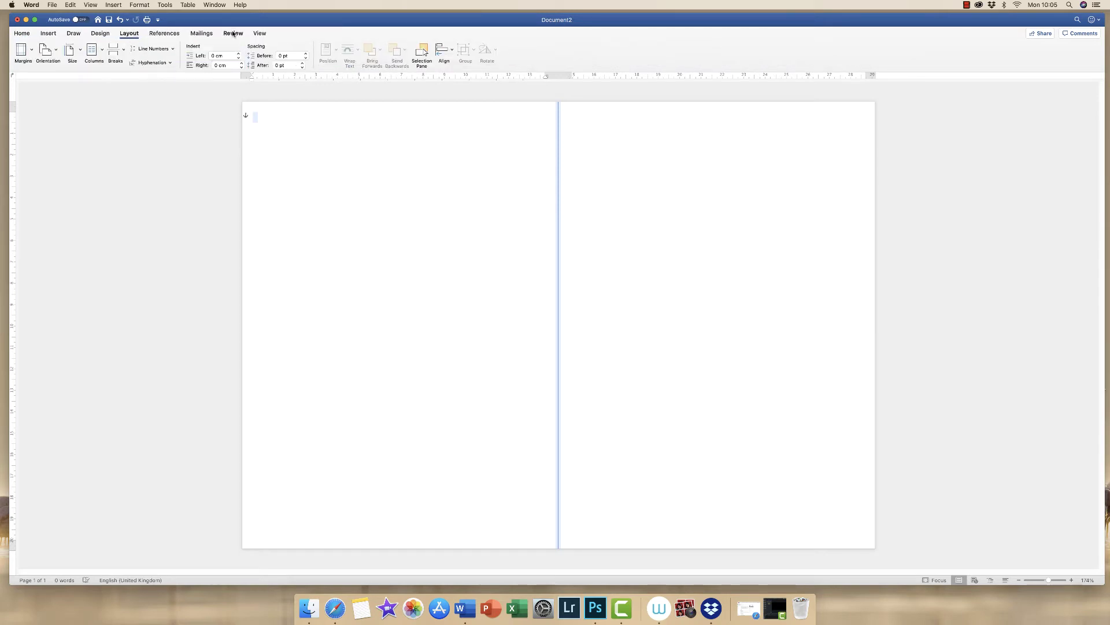
click(100, 34)
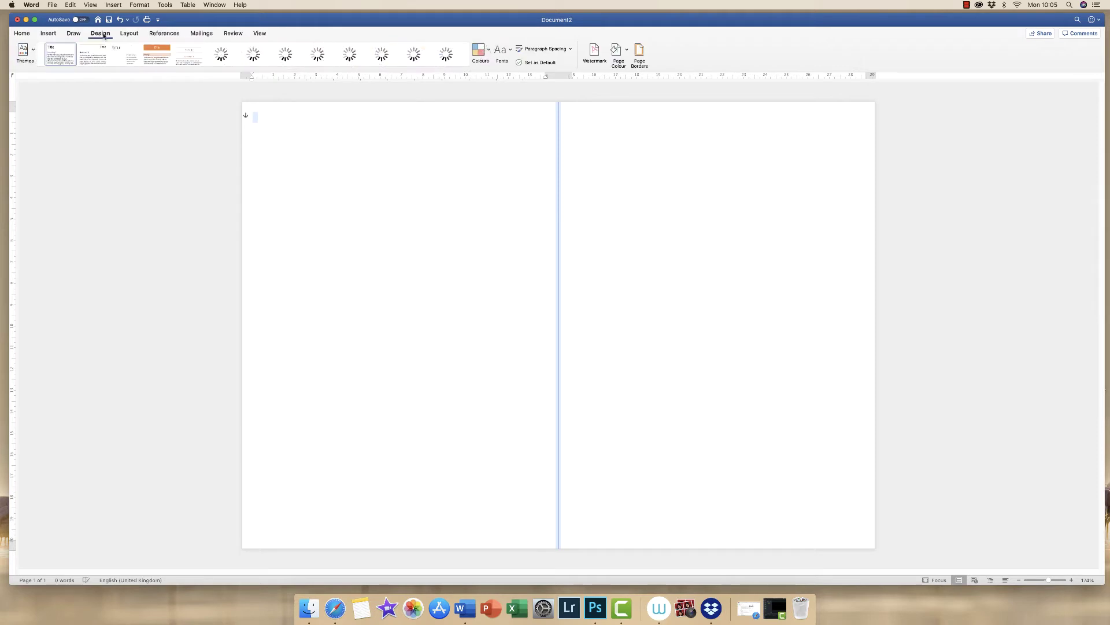
click(625, 52)
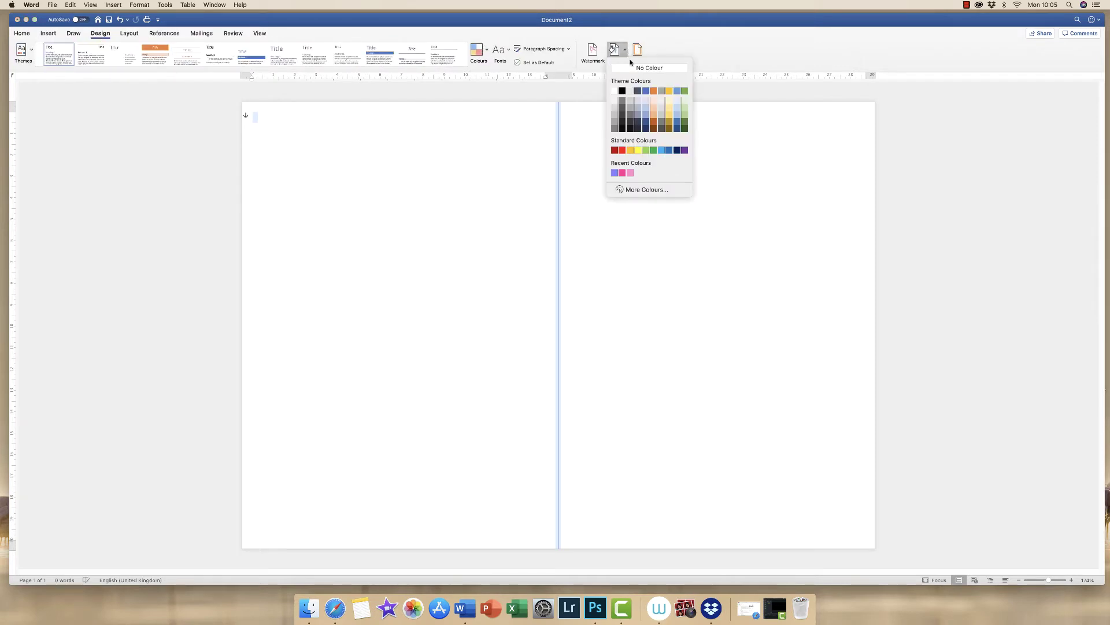
click(662, 150)
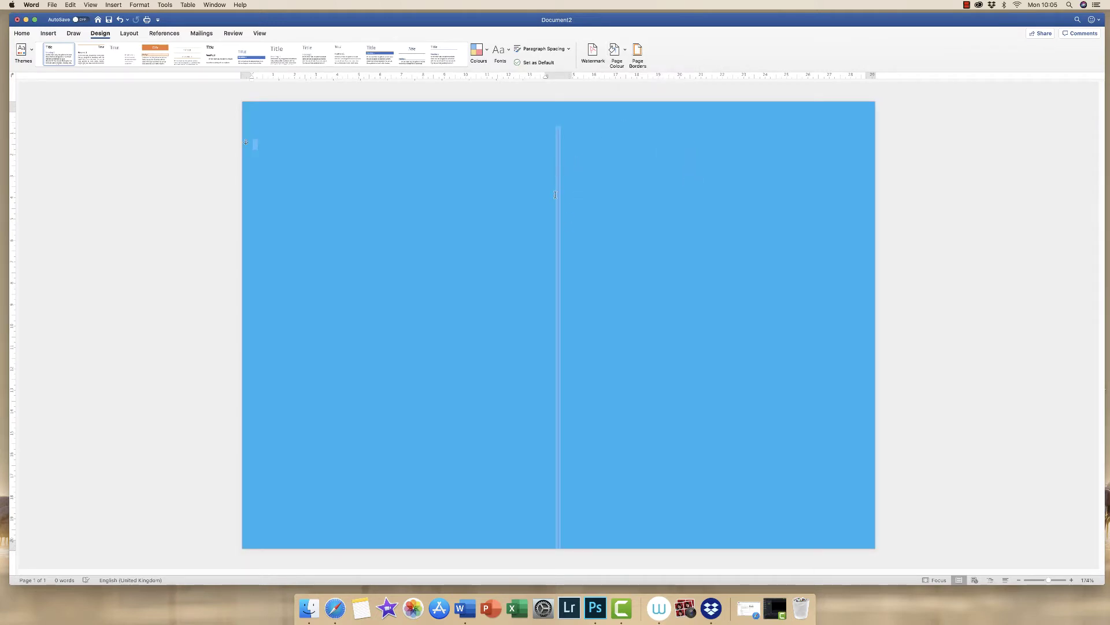
- Move the centre line up so it spans the full page height from the top edge, and deselect it
drag(559, 208, 559, 207)
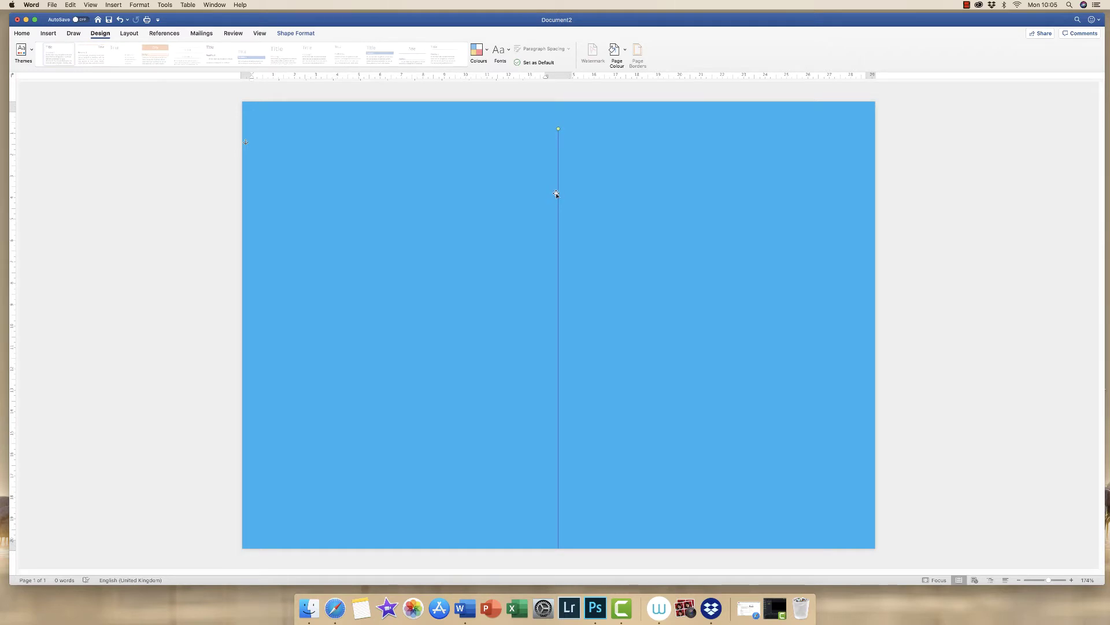
drag(557, 194, 557, 195)
click(134, 220)
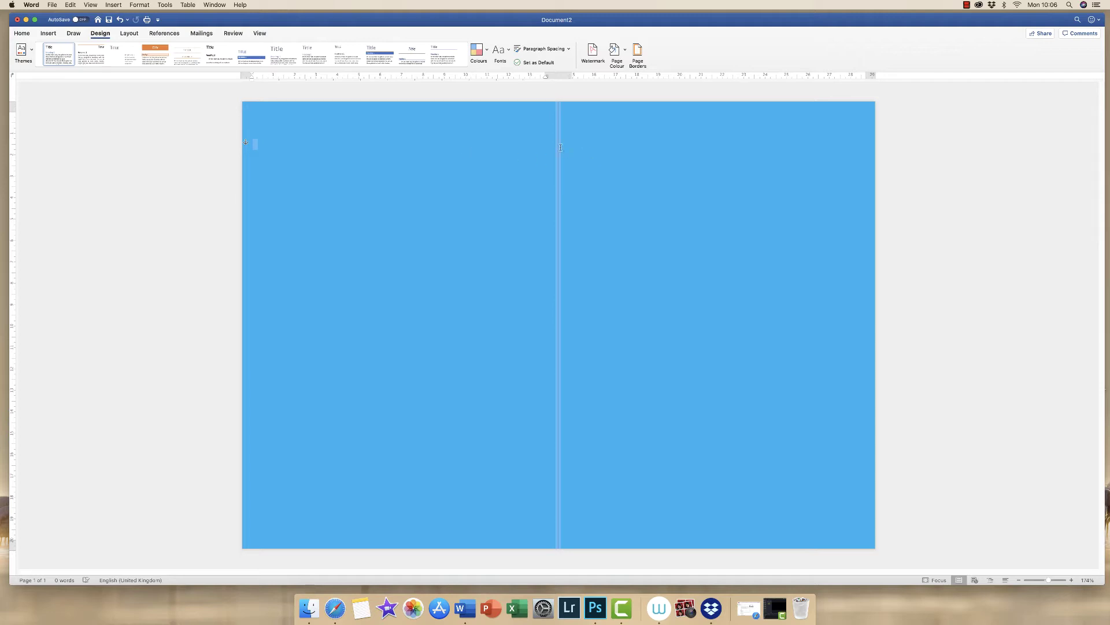
- Draw a rectangle about 20.98 cm high and 14.81 cm wide covering the left half of the page up to the centre line
click(46, 35)
click(138, 51)
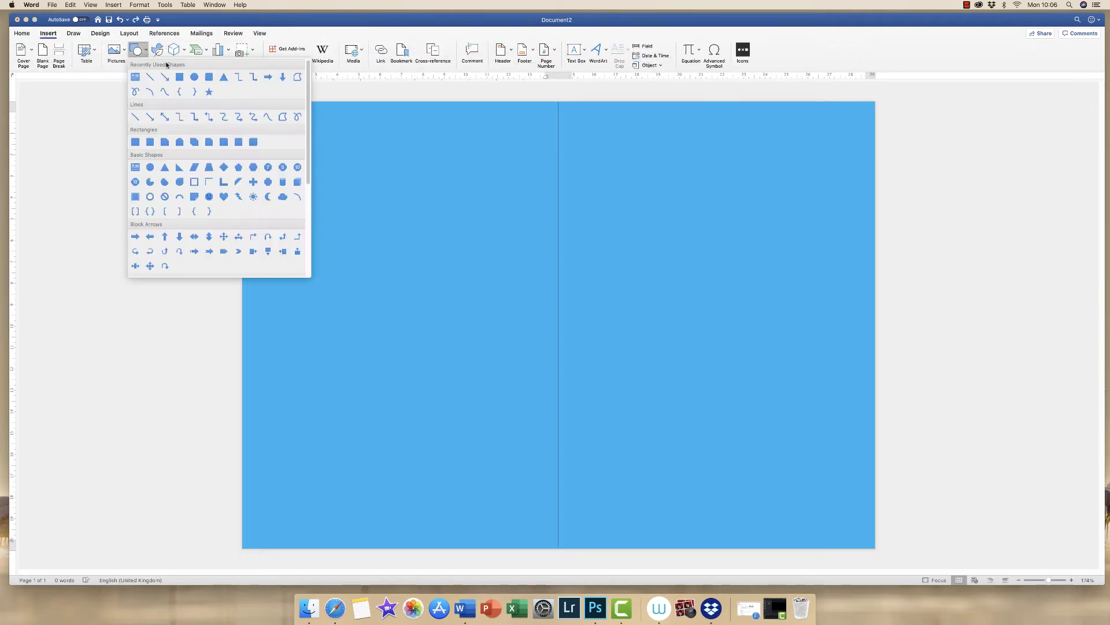
click(180, 77)
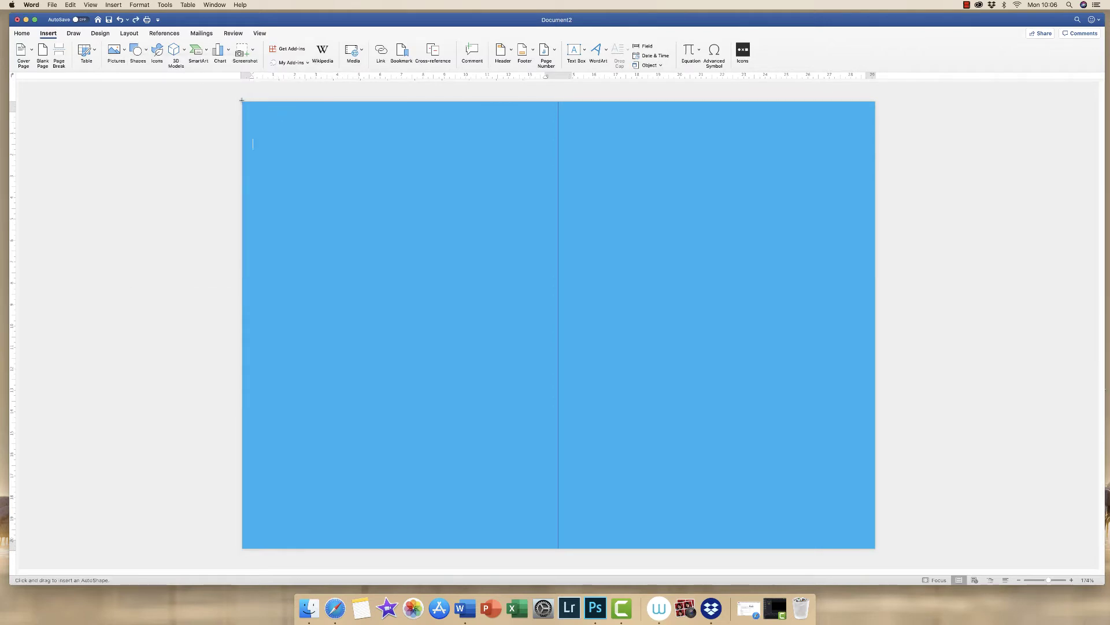
drag(243, 102, 558, 550)
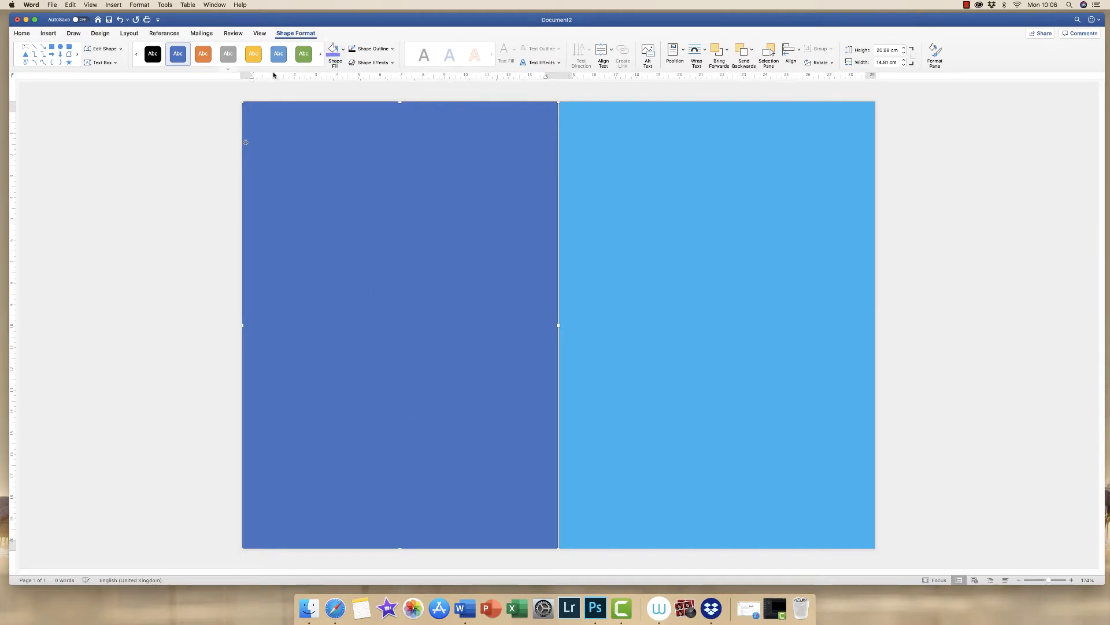
- Fill the rectangle covering the left half of the page with white, and deselect it
click(199, 133)
click(322, 144)
click(342, 54)
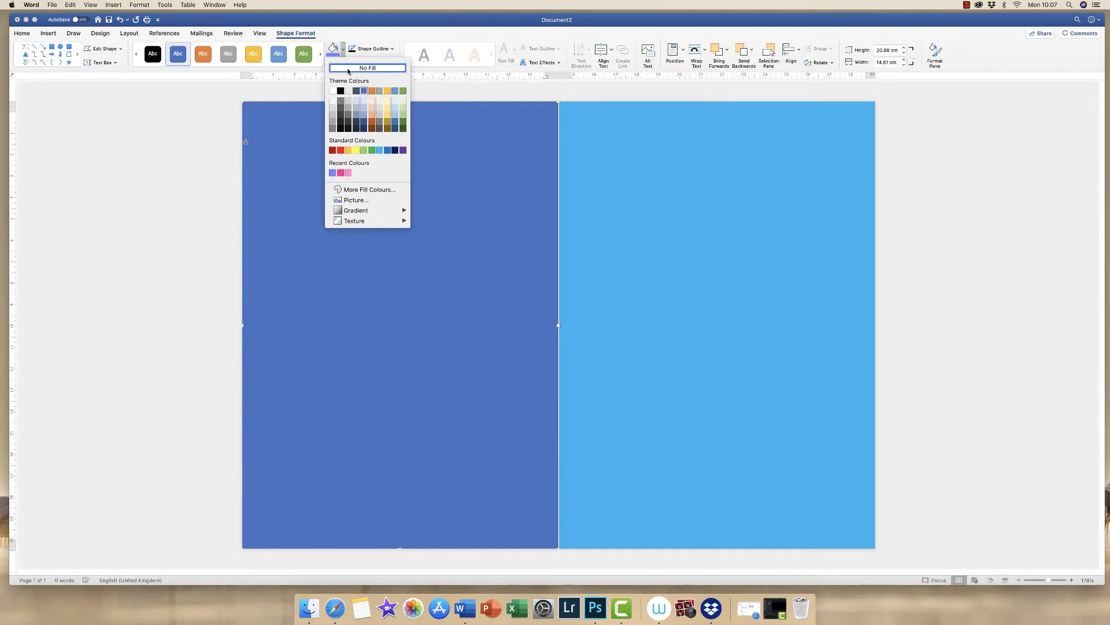
click(349, 68)
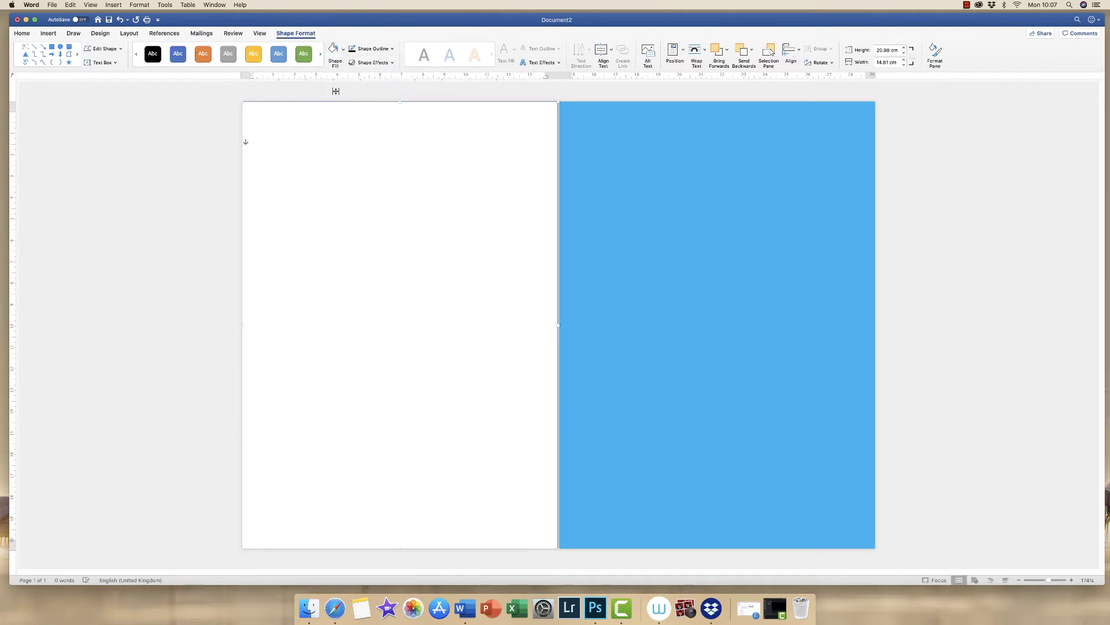
click(168, 218)
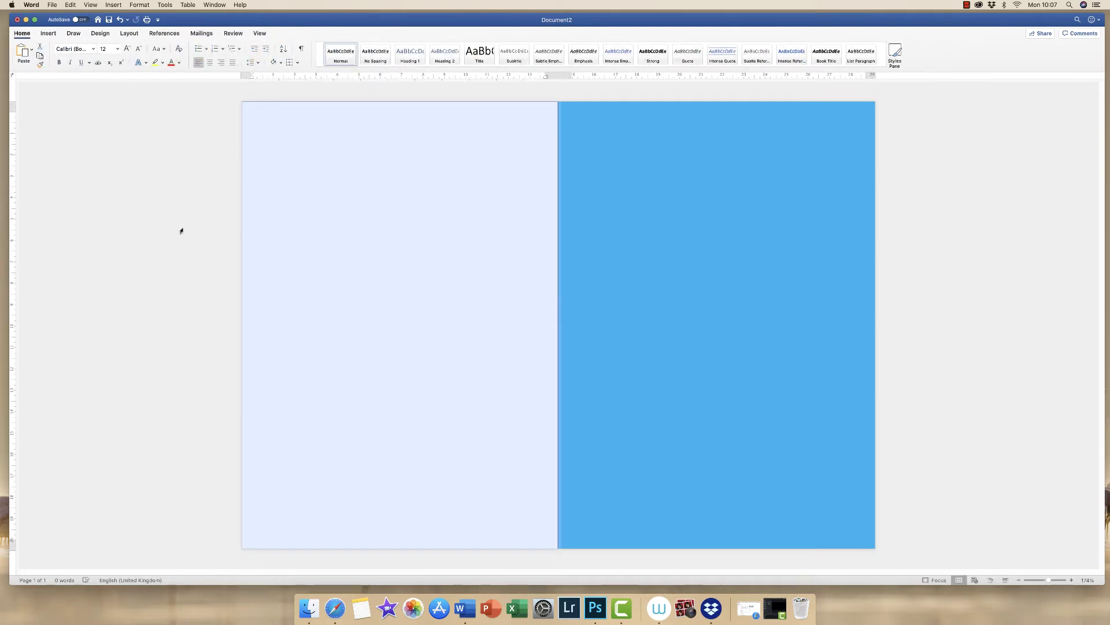
- Set the outline colour of the rectangle on the left half of the page to the white theme colour
click(356, 104)
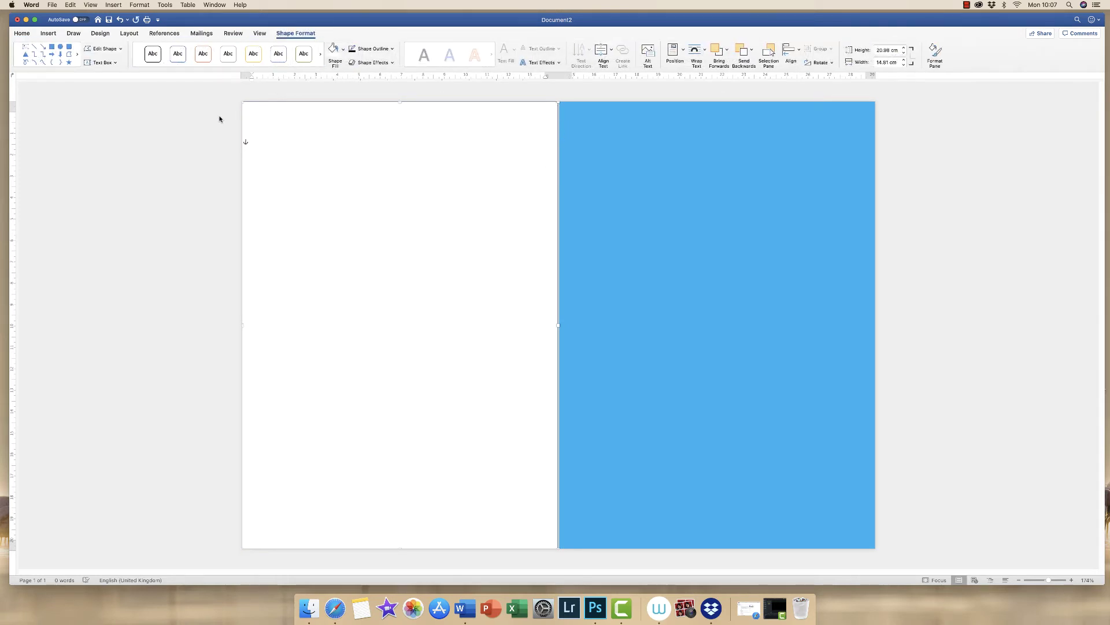
click(242, 111)
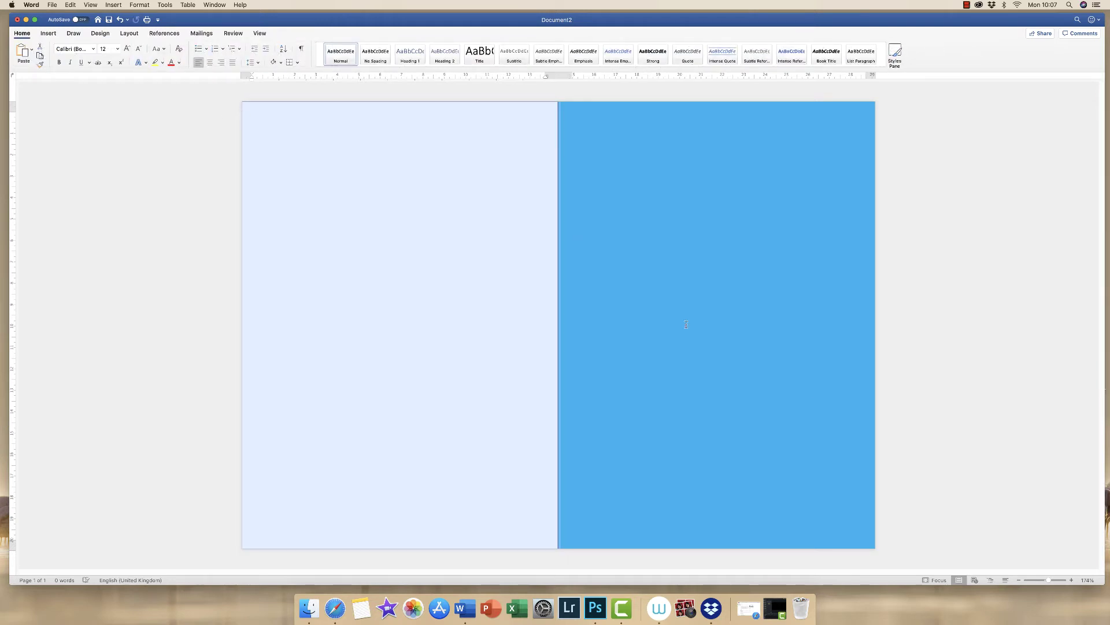
click(1050, 580)
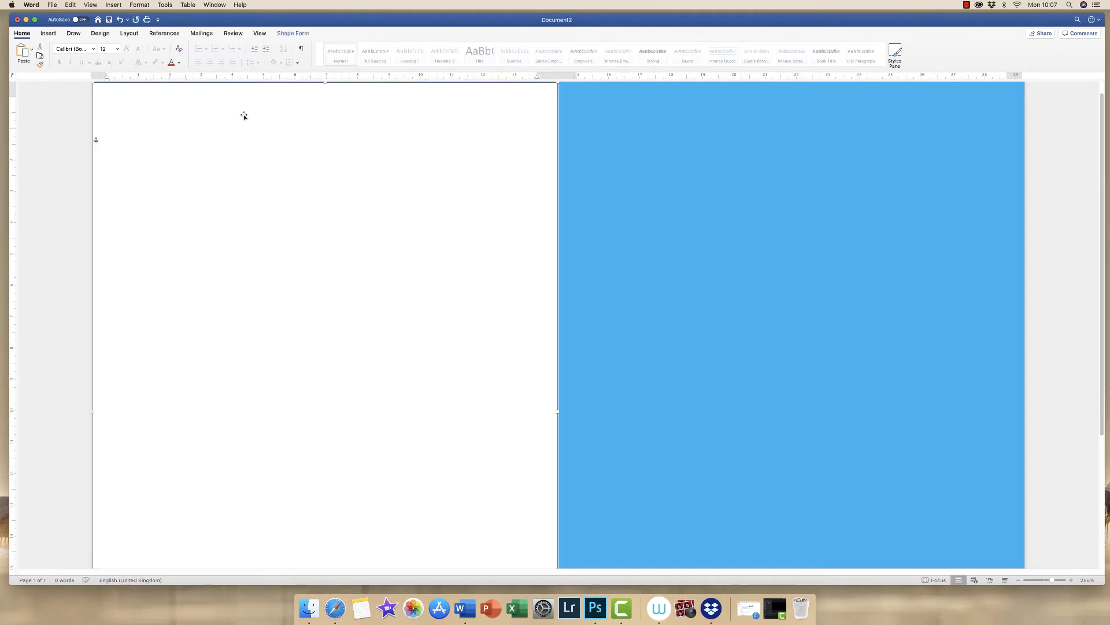
click(242, 113)
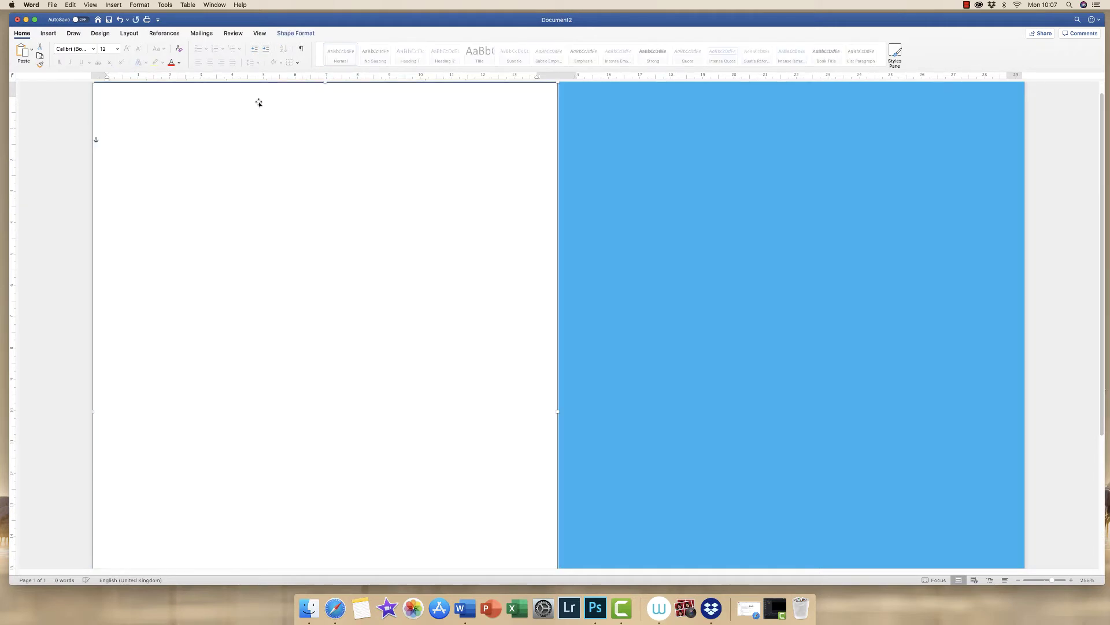
click(301, 33)
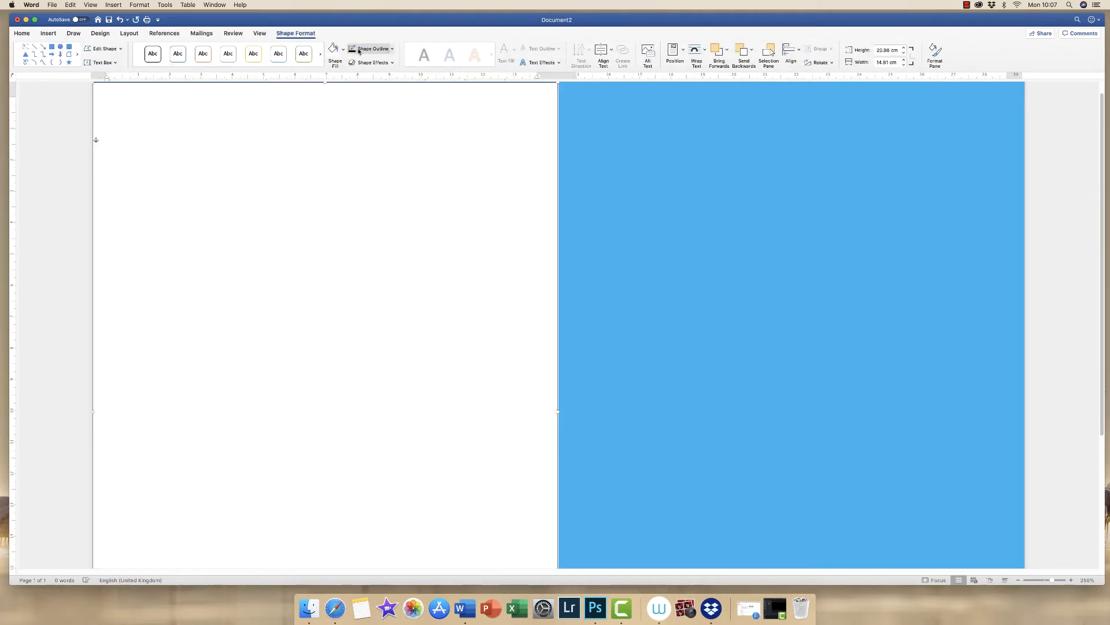
click(392, 50)
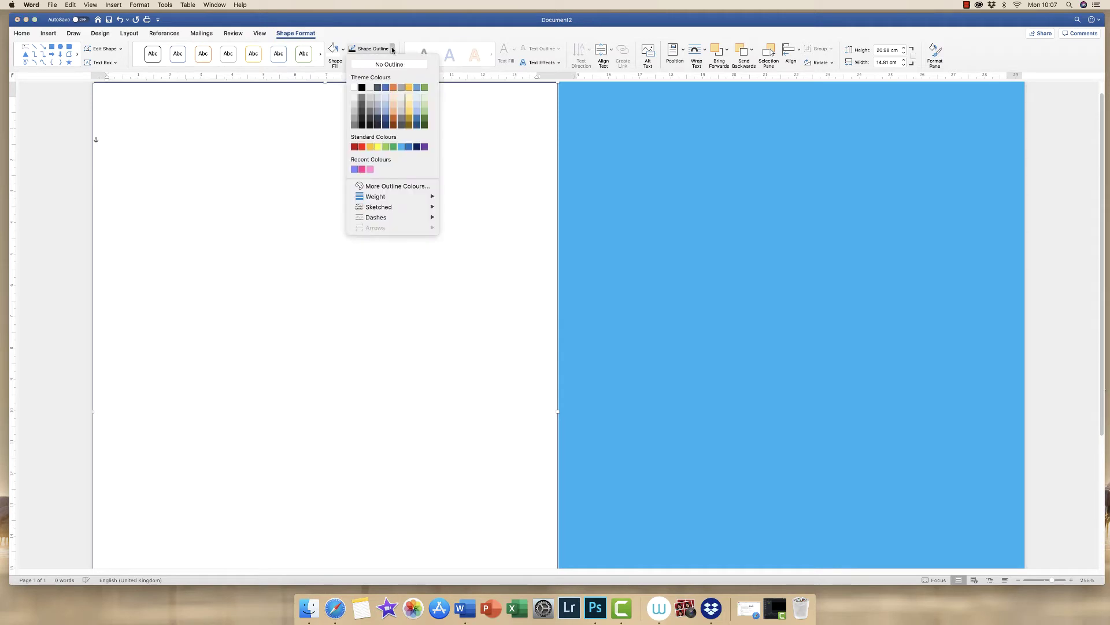
click(358, 87)
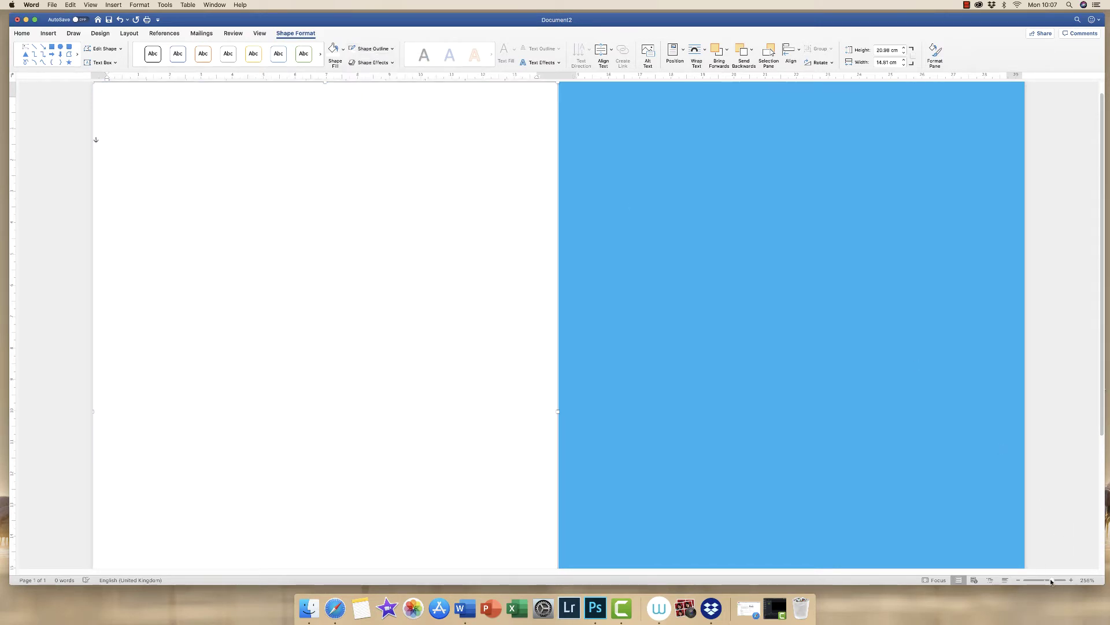
drag(1052, 581, 1046, 579)
click(901, 296)
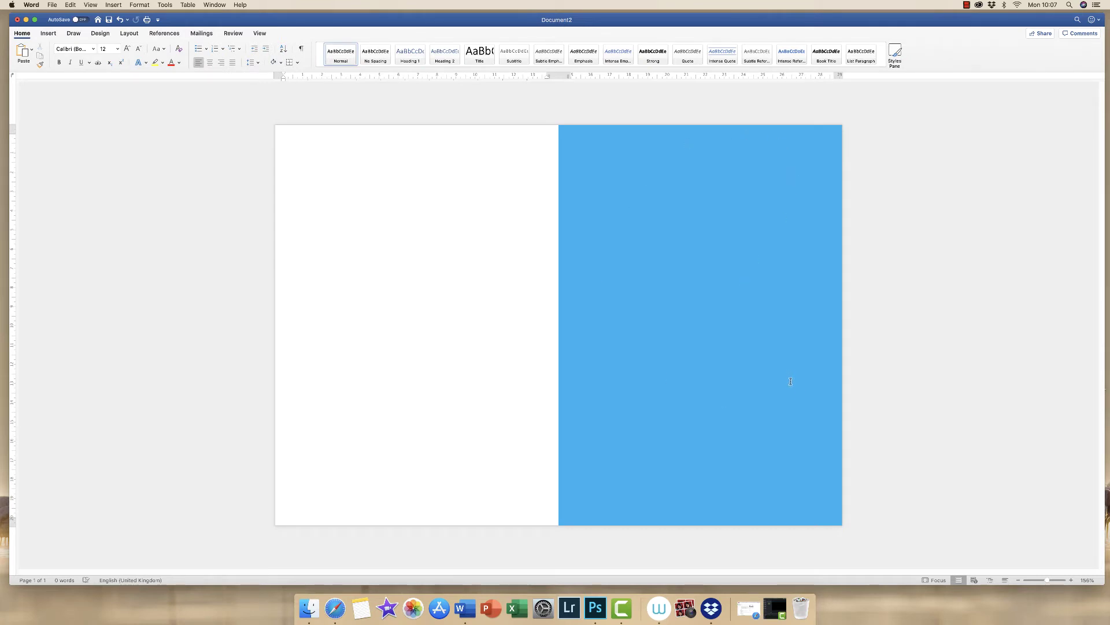
drag(1047, 582, 1048, 580)
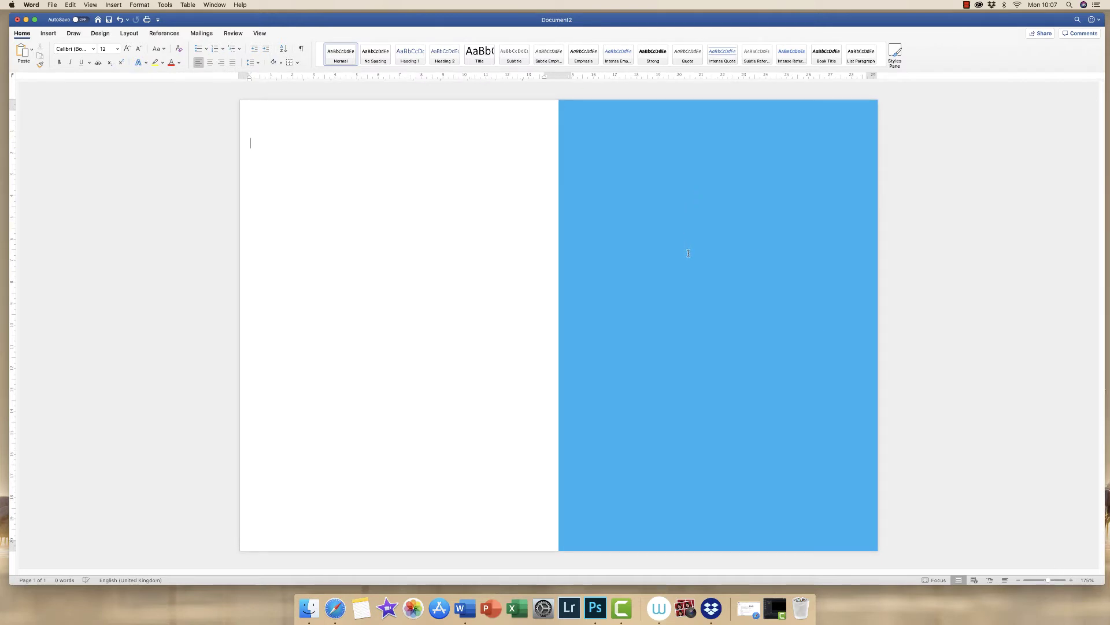
- Insert the birthday cake with candles icon from the Celebration category of the icon library
click(49, 33)
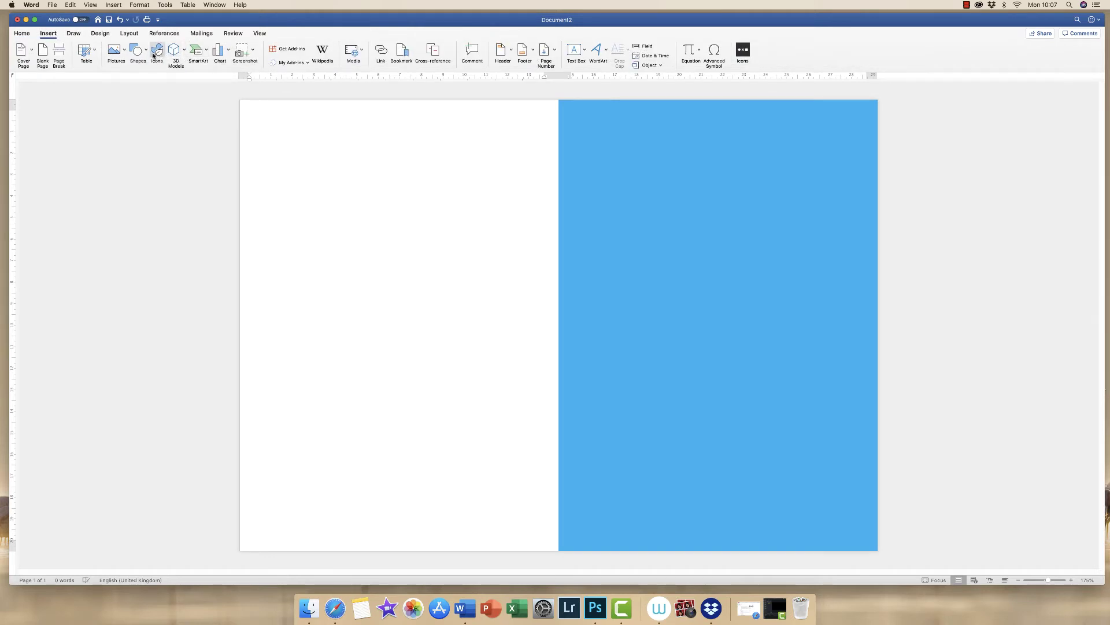
click(156, 53)
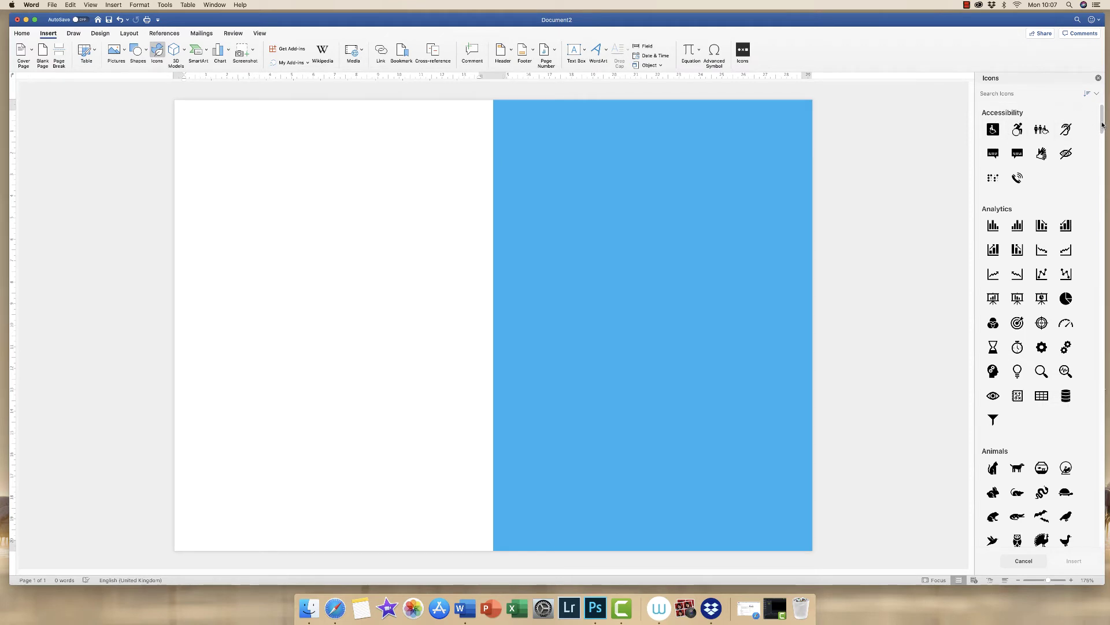
drag(1103, 125, 1099, 233)
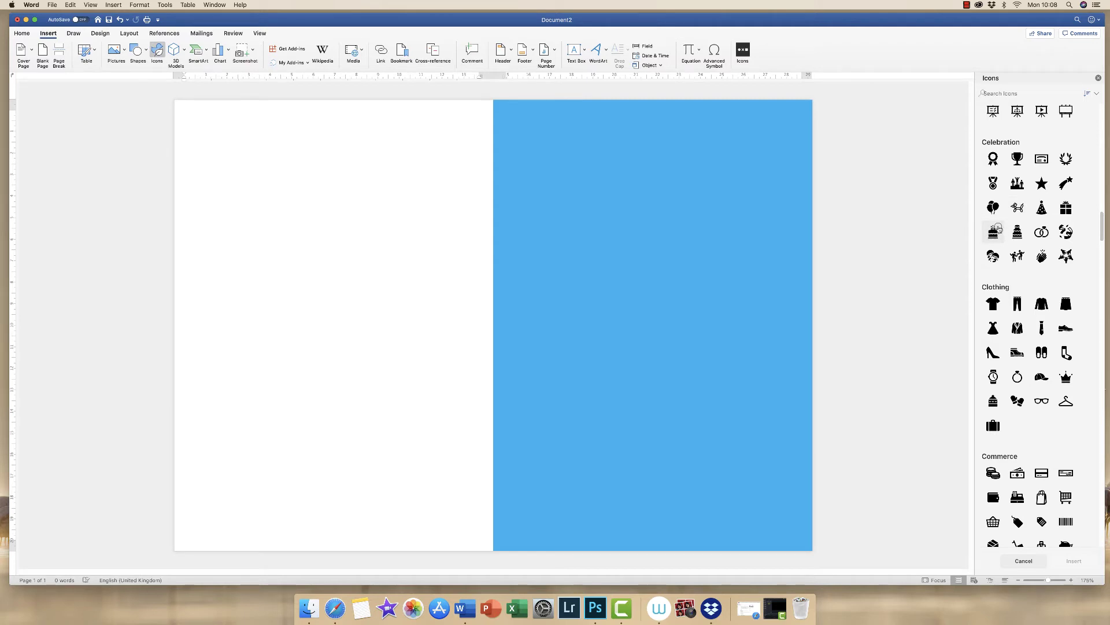
click(999, 230)
click(1070, 561)
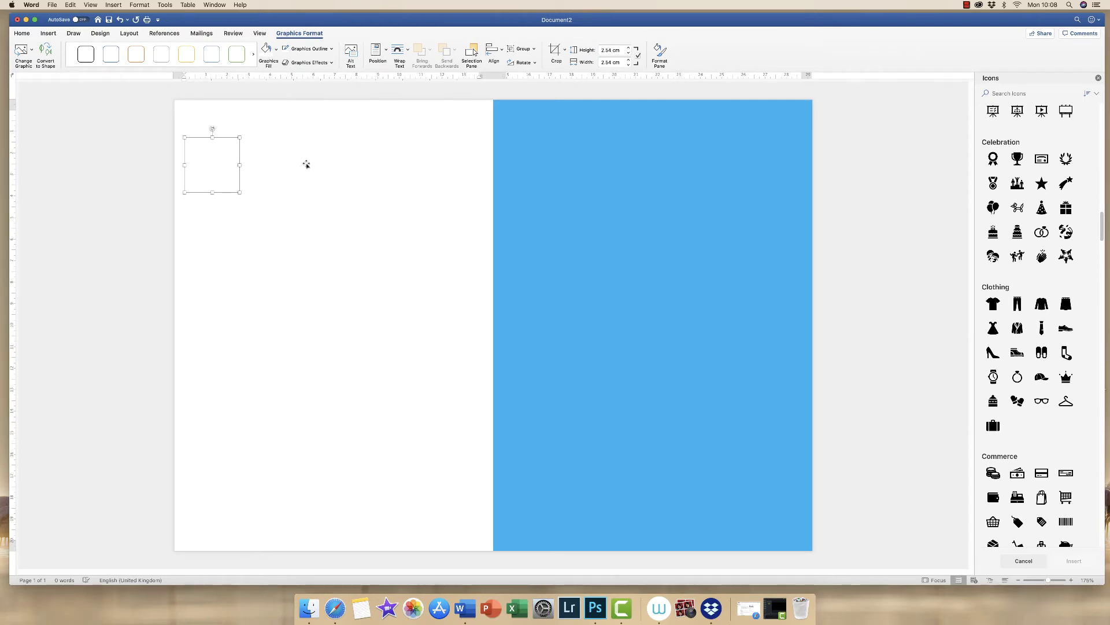
- Set the cake icon's text wrapping to In Front of Text and move the icon onto the blue right half of the page
drag(213, 164, 269, 161)
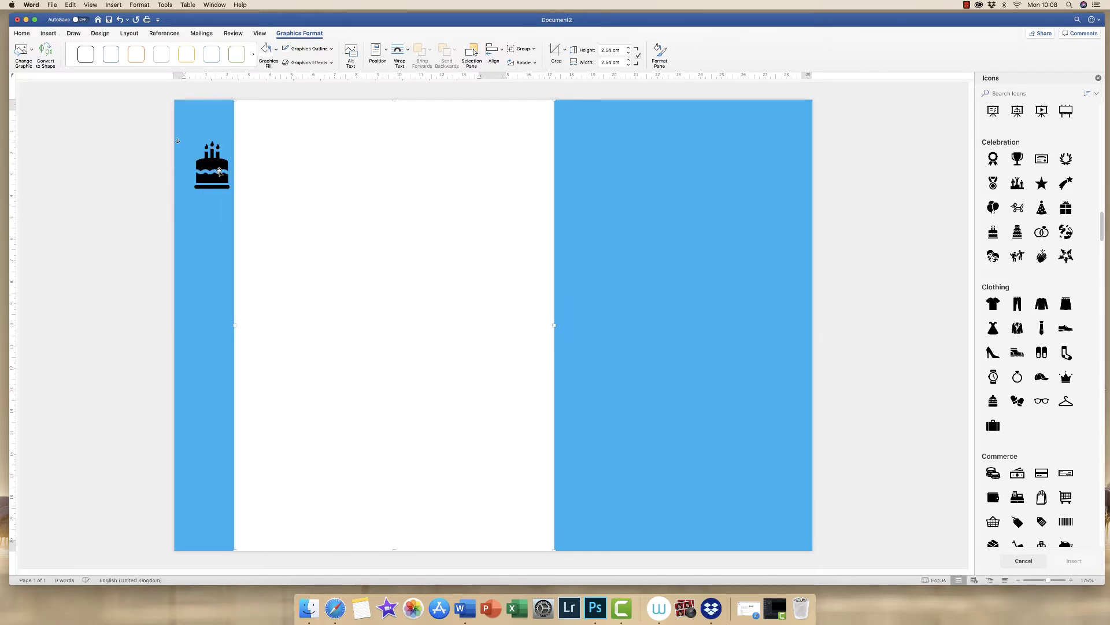
click(210, 171)
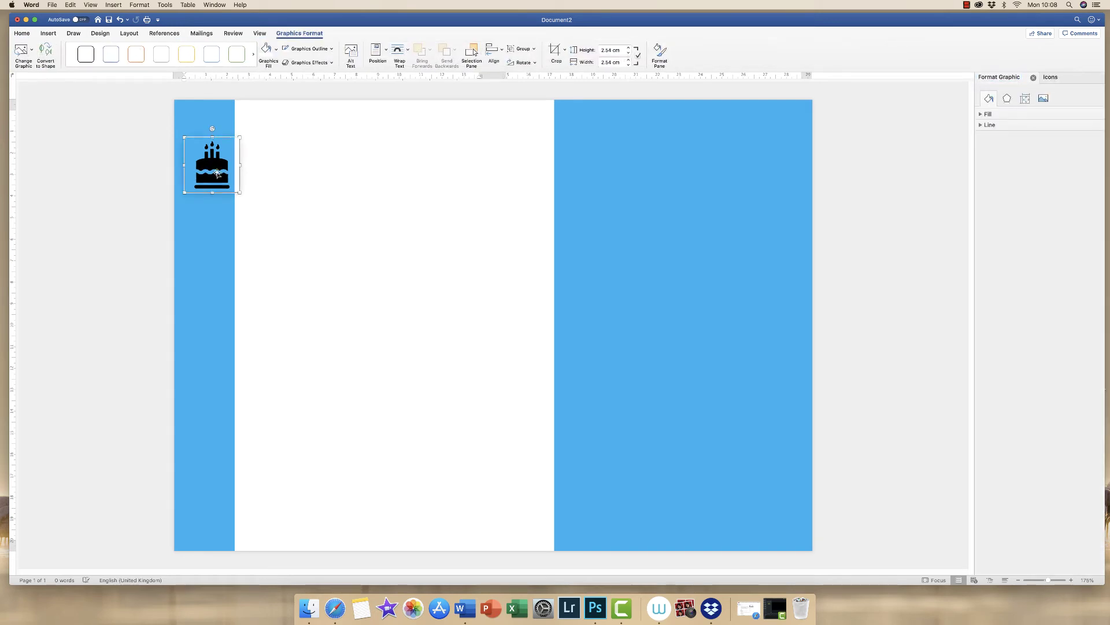
click(219, 170)
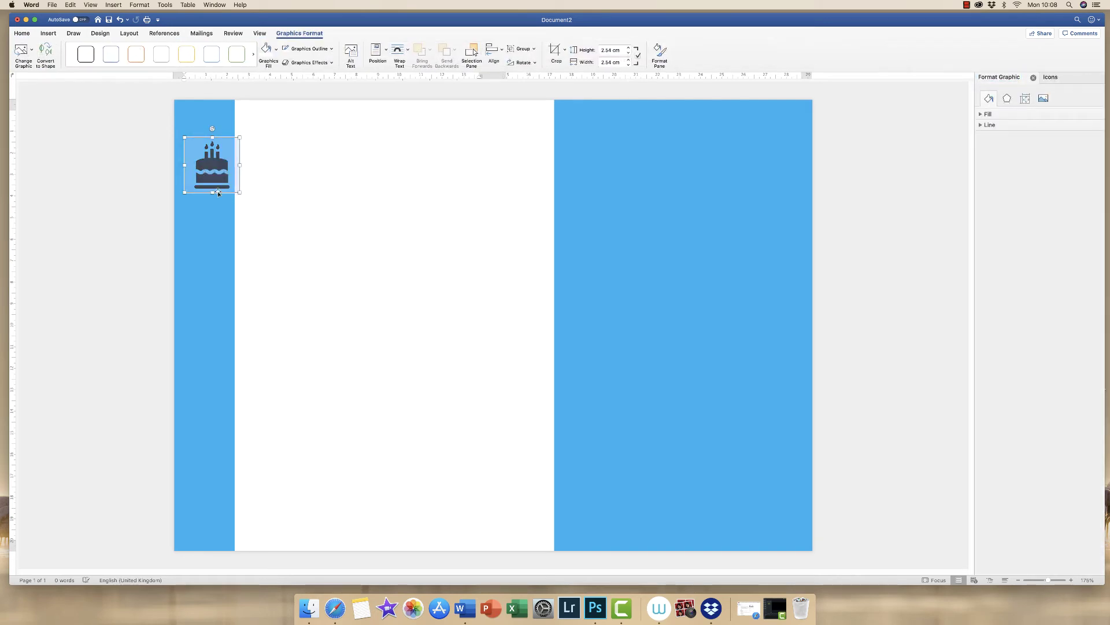
click(212, 162)
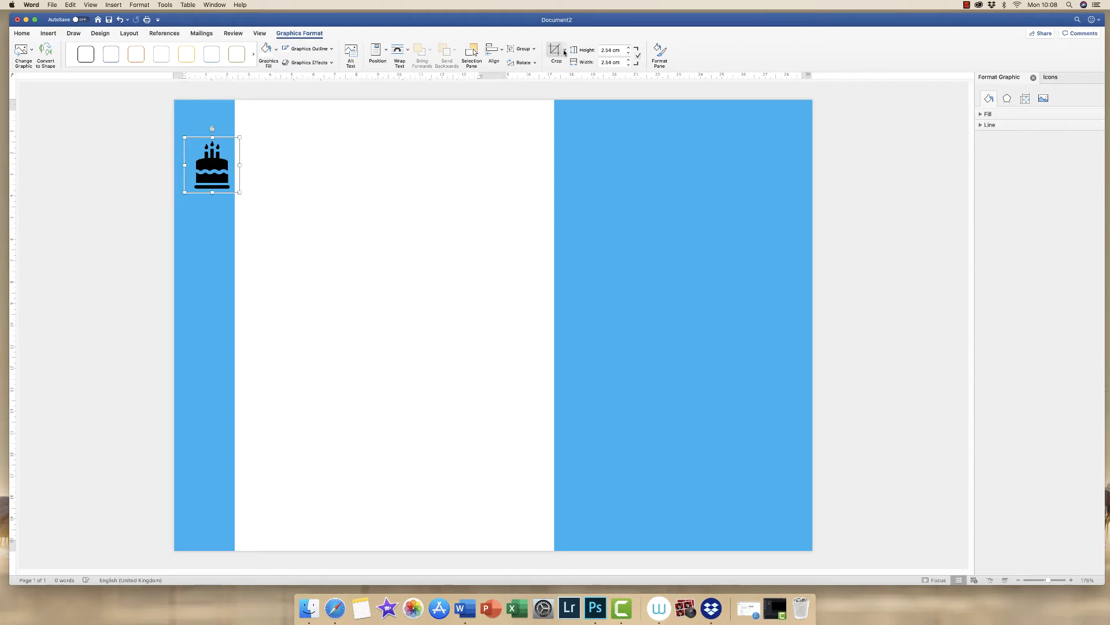
click(408, 52)
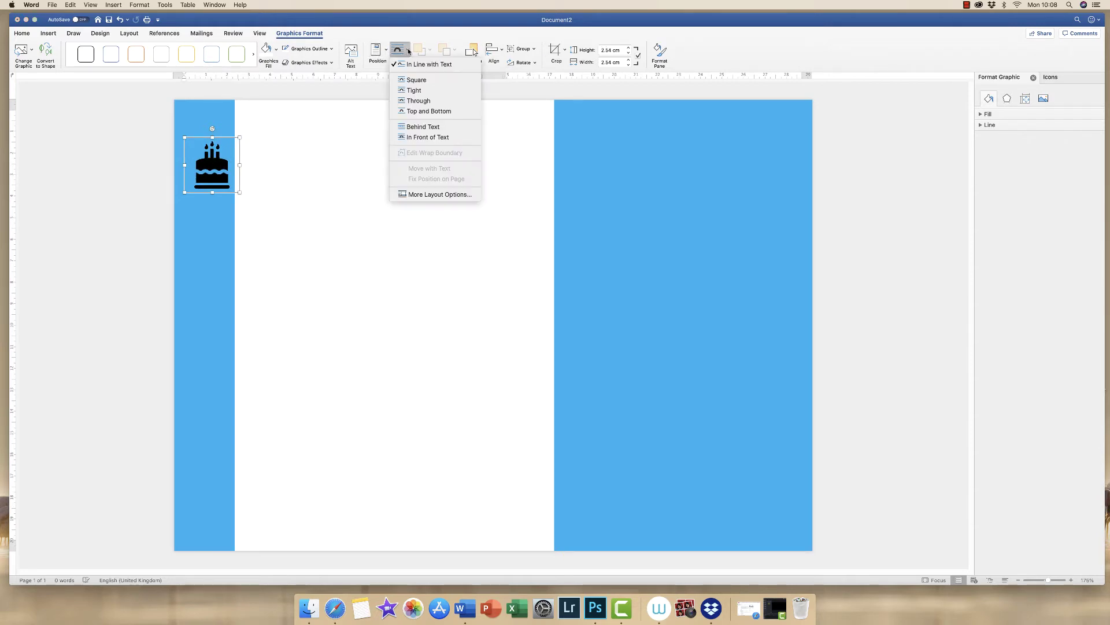
click(421, 138)
drag(213, 164, 636, 165)
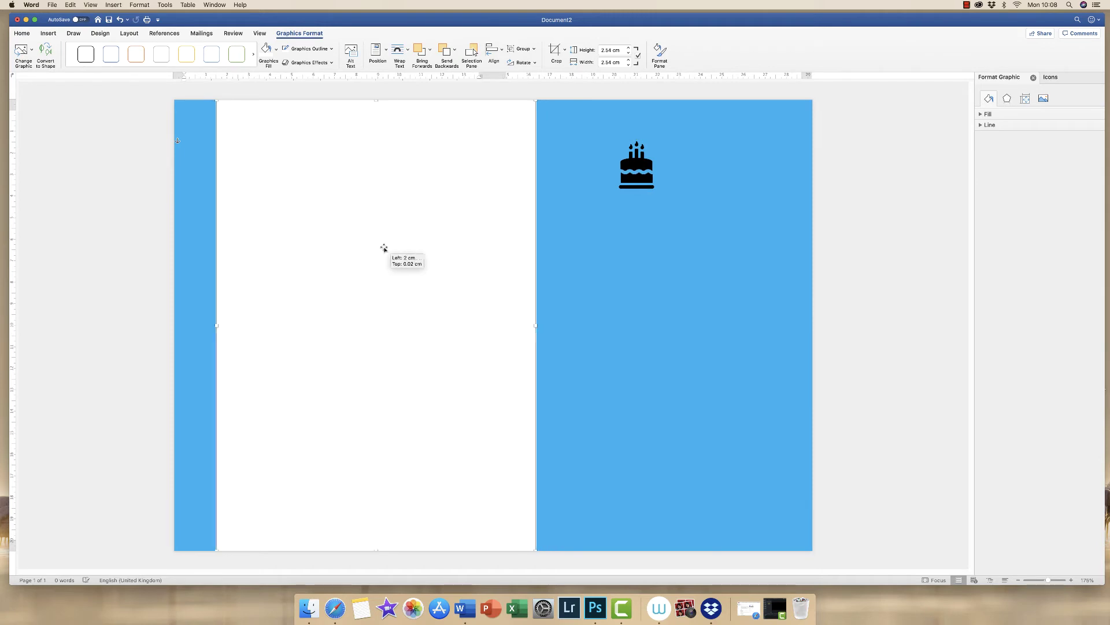
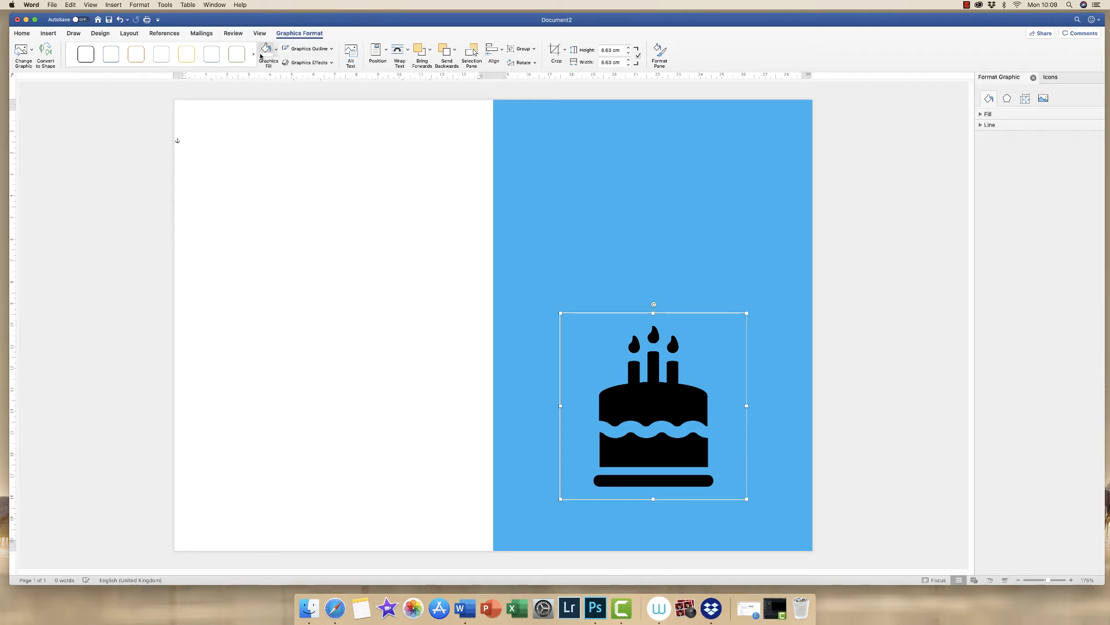
- Try filling the whole cake icon with the light pink recent colour, undo the fill and deselect the icon
click(276, 51)
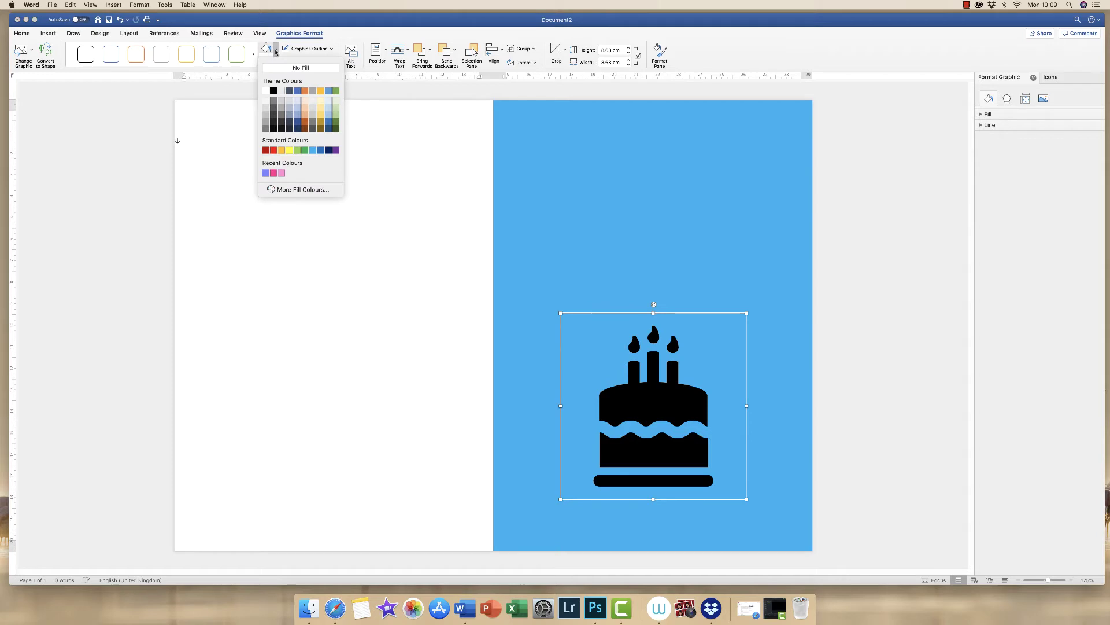
click(282, 173)
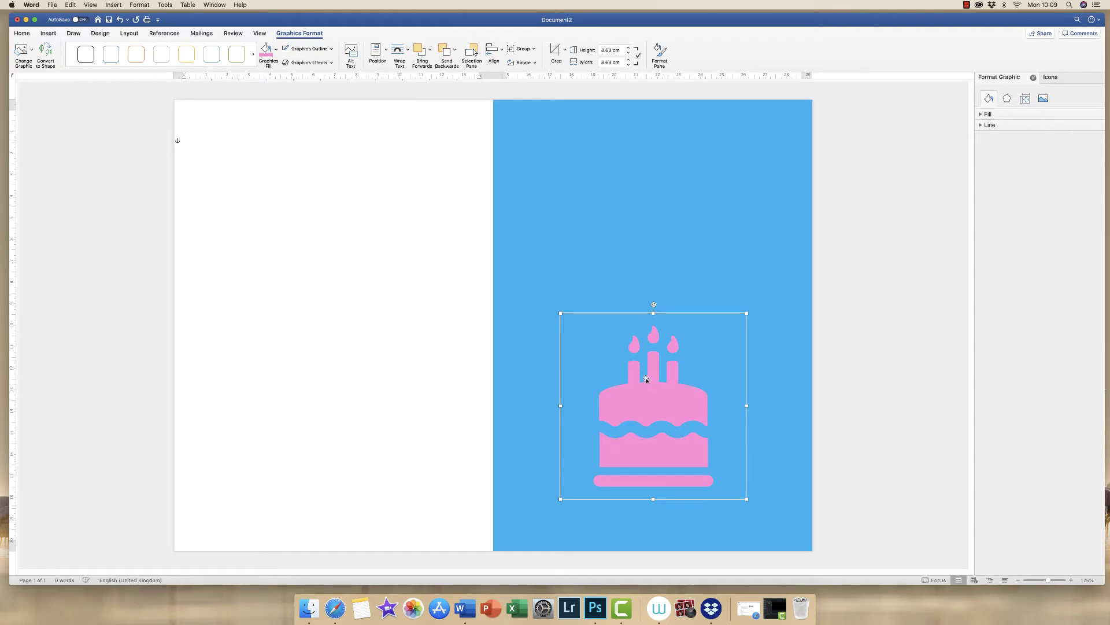
key(super+z)
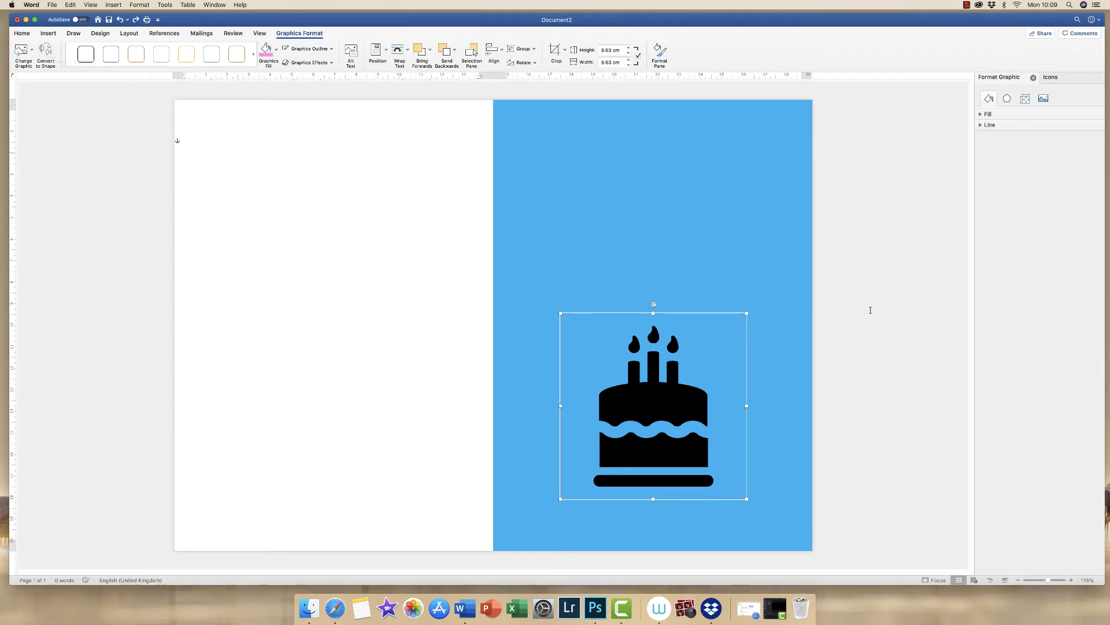
click(779, 362)
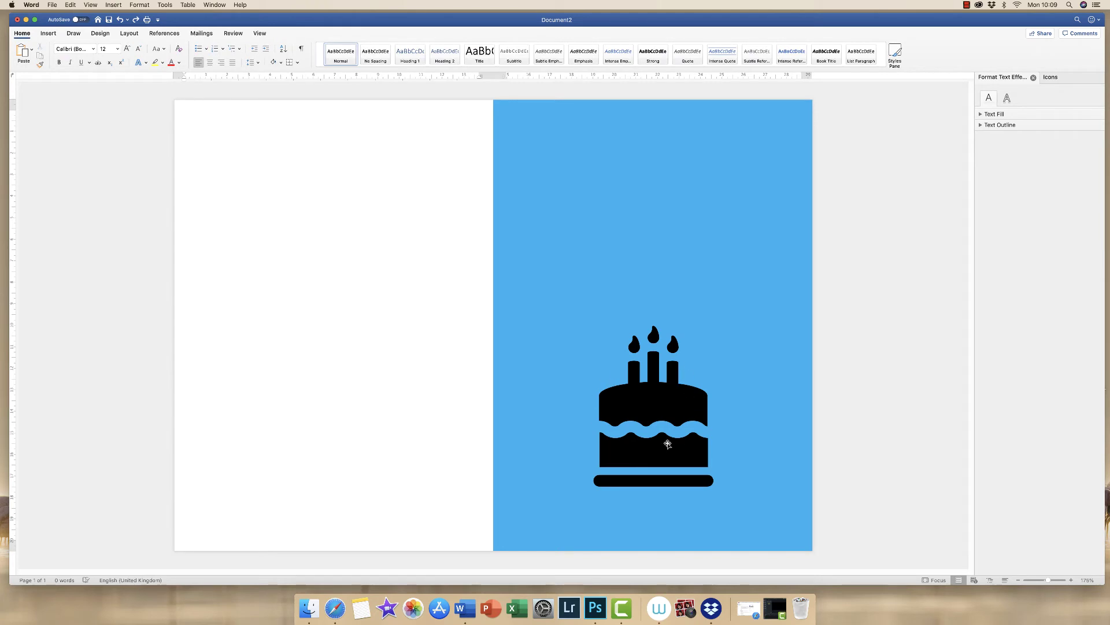
- Convert the cake icon to a drawing object and move it back to the lower part of the blue half
click(654, 408)
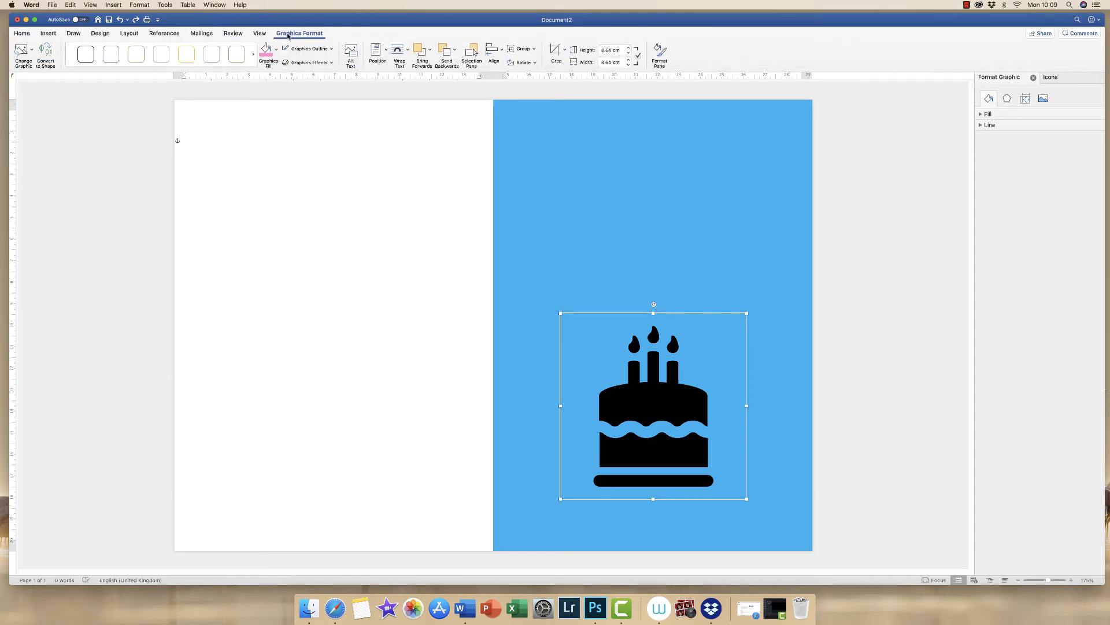
click(46, 51)
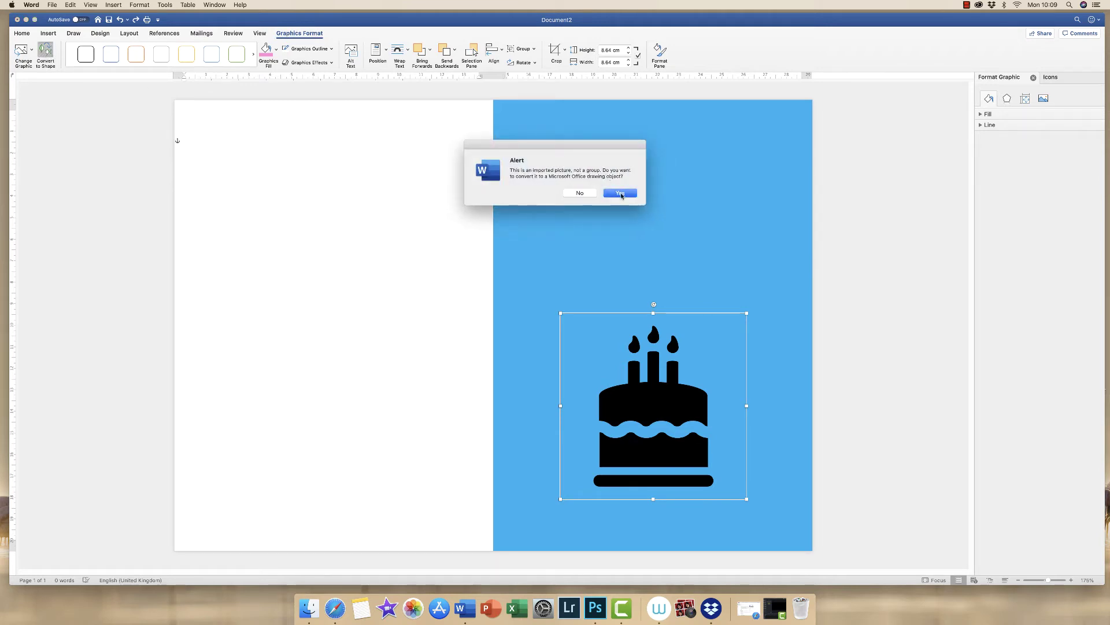
click(620, 193)
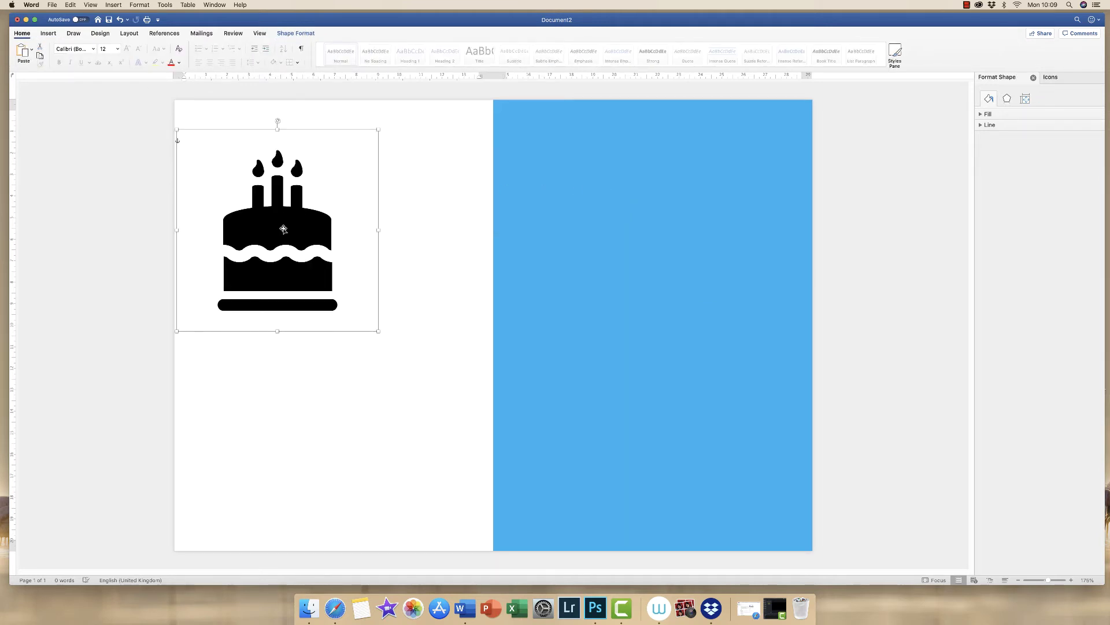
drag(280, 221, 661, 413)
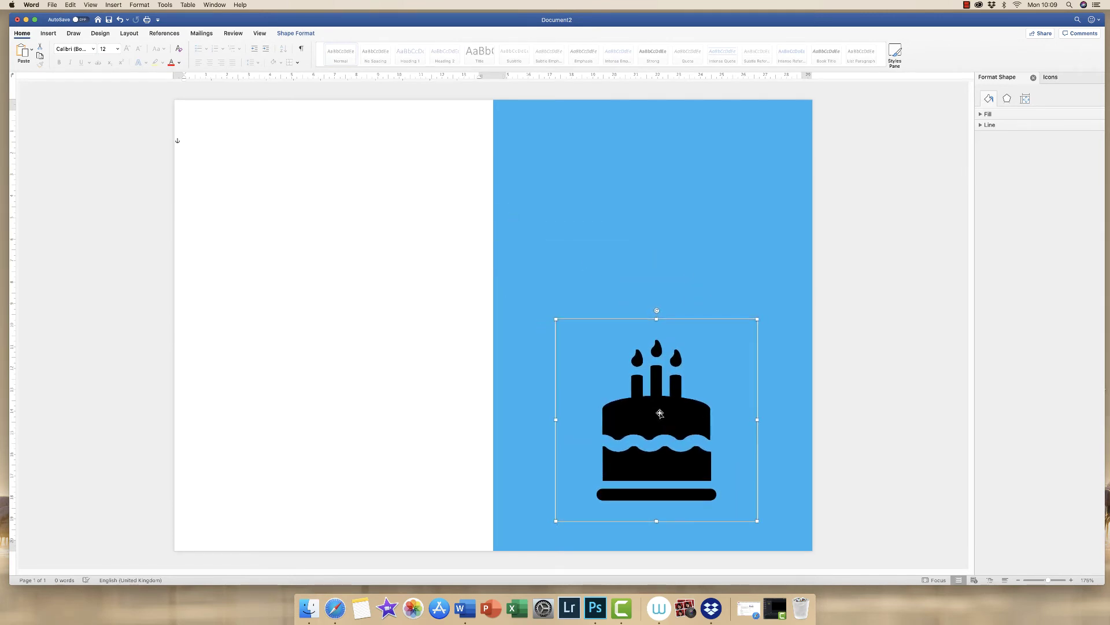
- Select the cake's top tier, lower tier and base one after another to check they are separate shapes
click(660, 413)
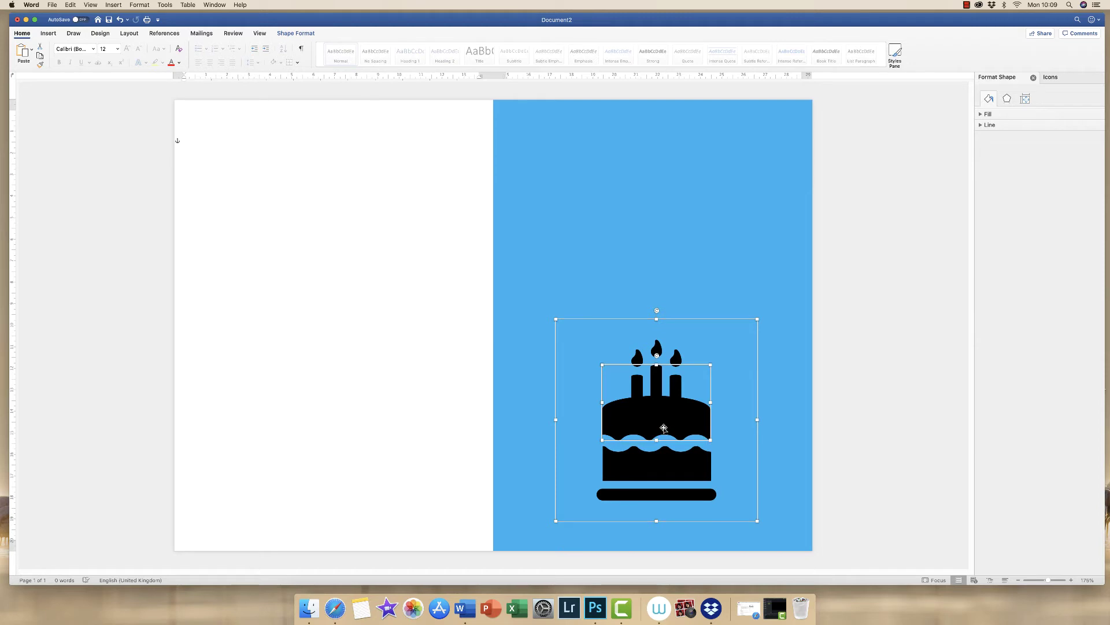
click(665, 464)
click(663, 496)
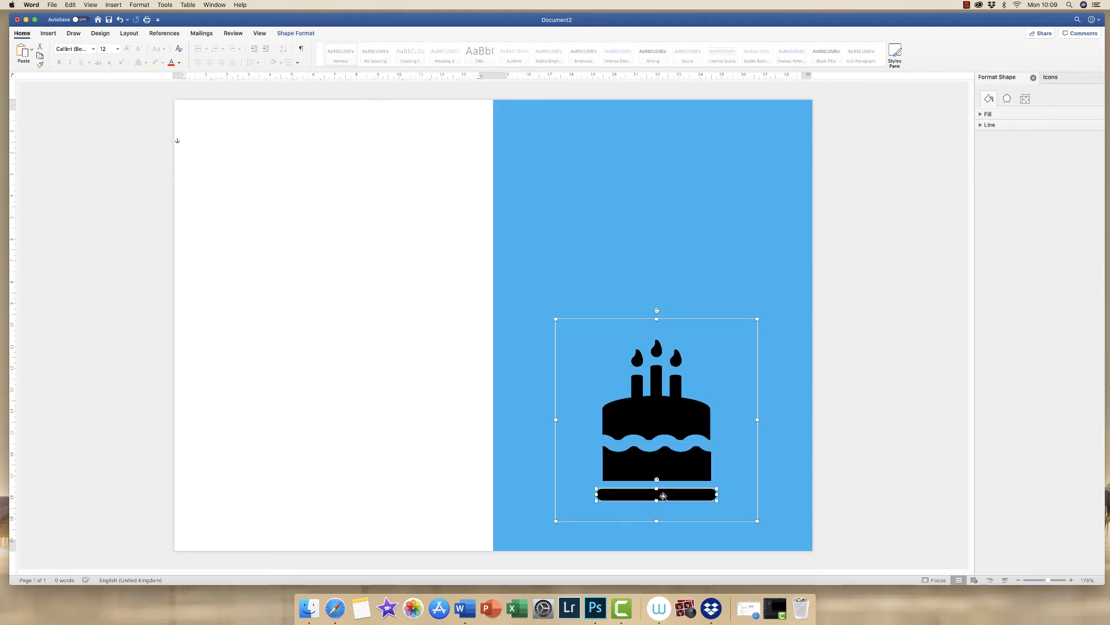
- Select the cake's top tier with the candles and open the custom fill colours for it
click(668, 417)
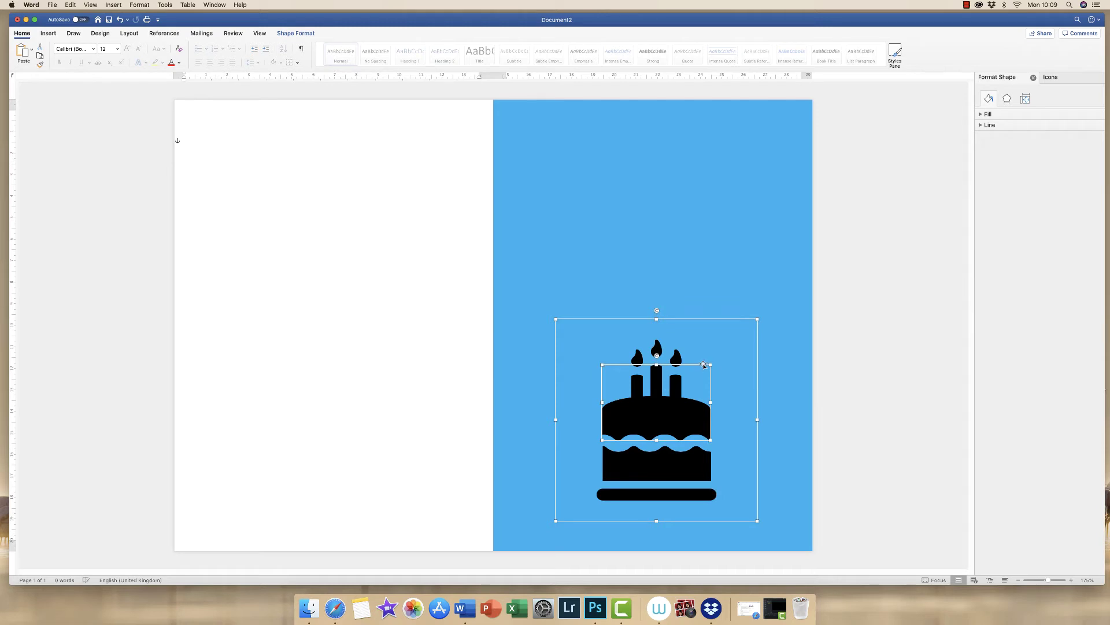
mouse_move(710, 365)
mouse_down()
mouse_move(763, 327)
mouse_move(711, 364)
mouse_up()
click(299, 36)
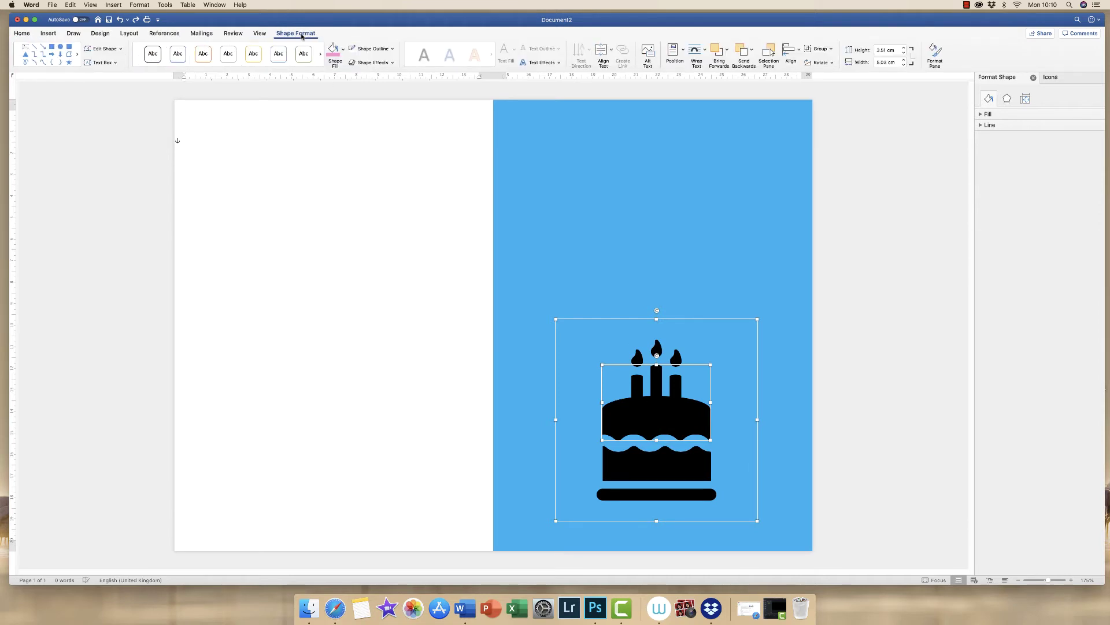
click(344, 50)
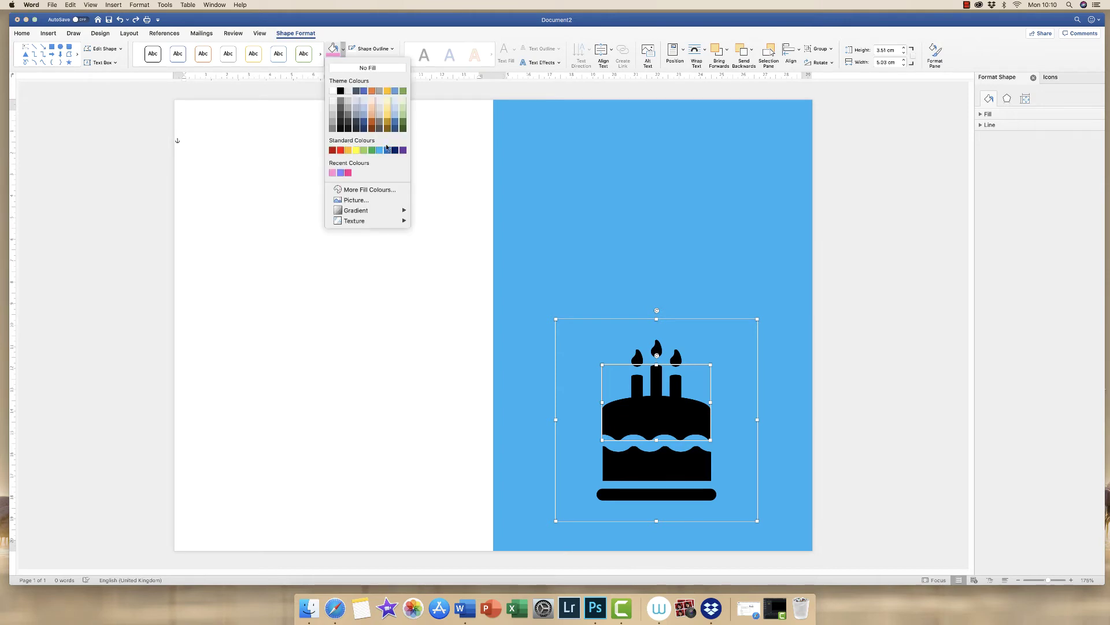
click(353, 190)
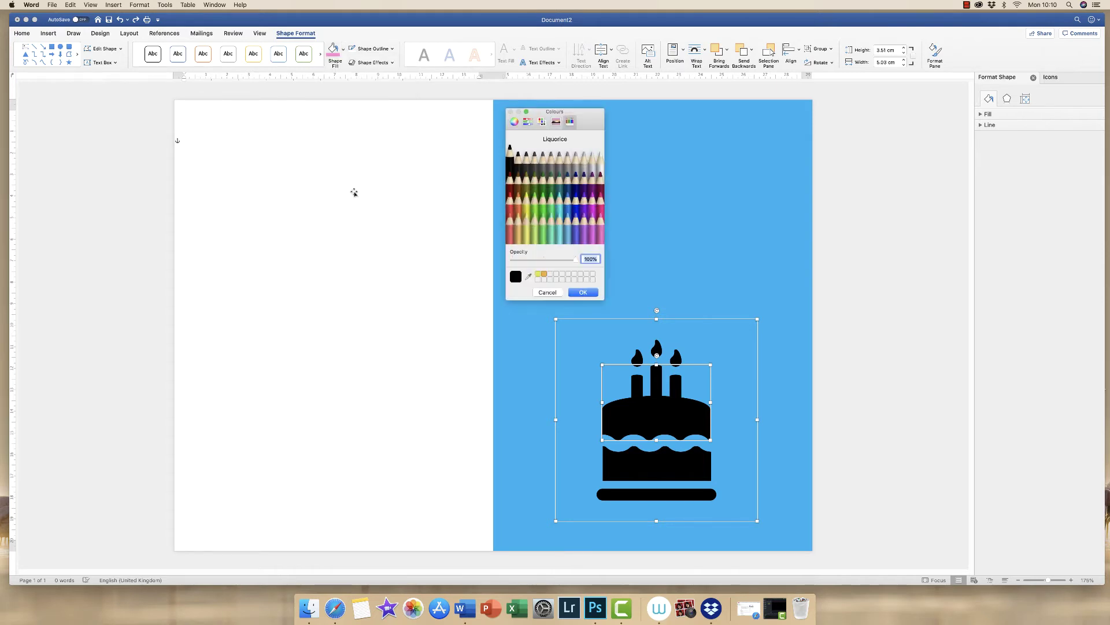
- Look through the colour picker's palette, slider and wheel modes and try the saved yellow swatch
click(570, 123)
click(556, 122)
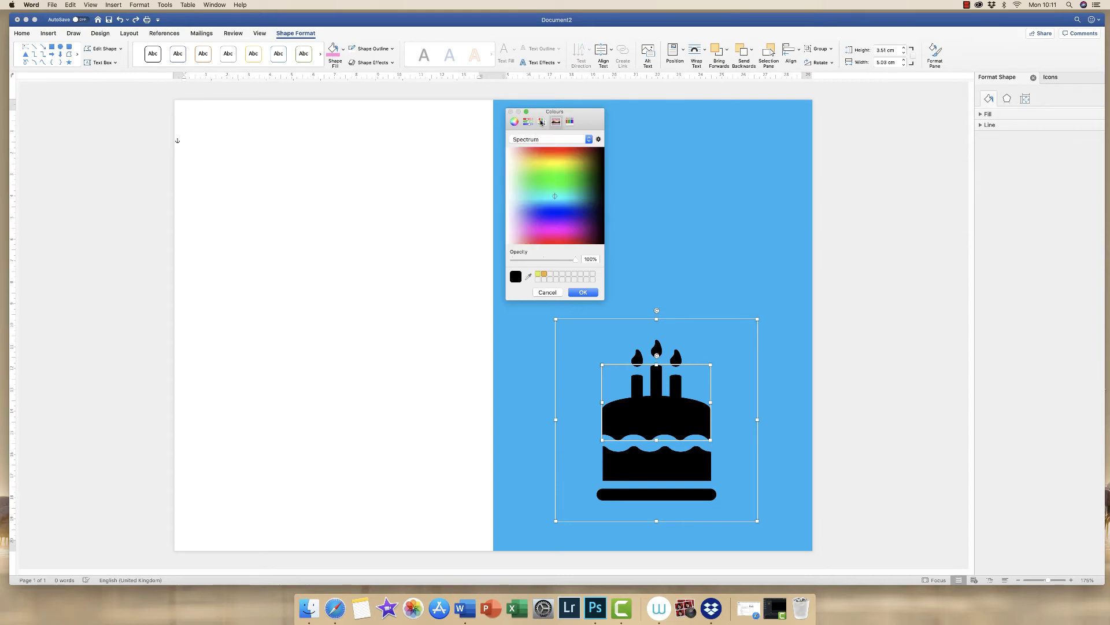
click(541, 122)
click(528, 122)
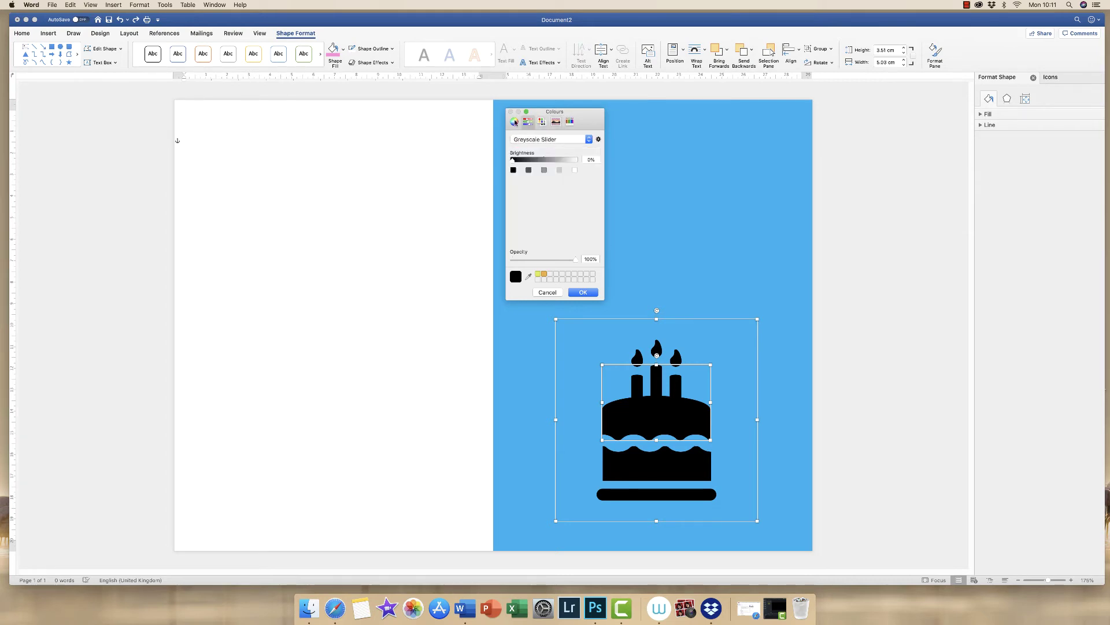
click(515, 122)
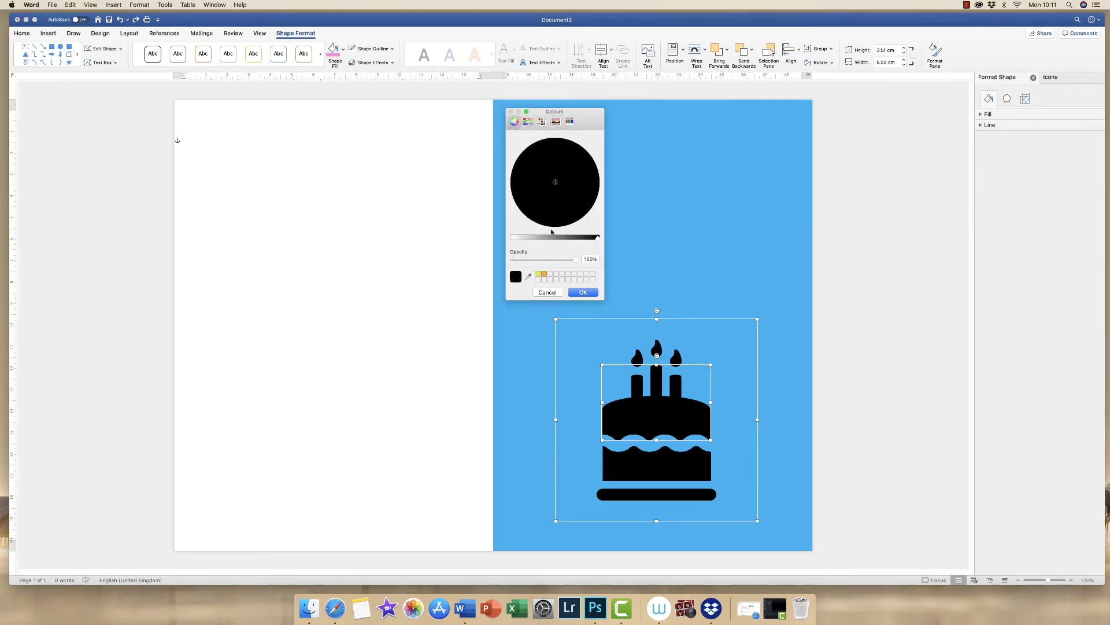
click(538, 274)
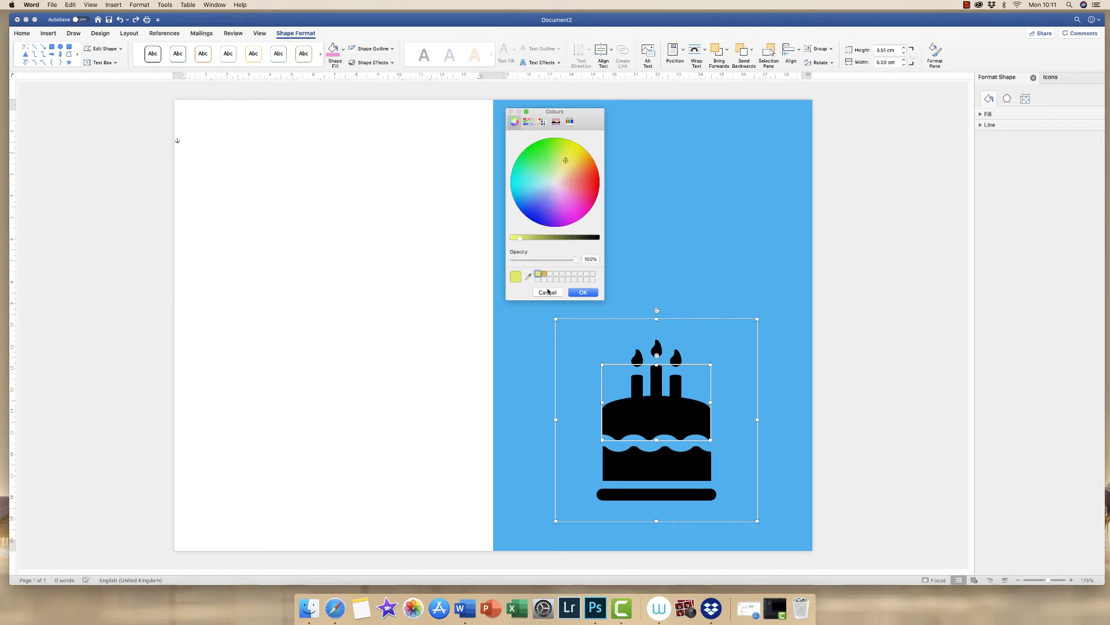
- Fill the cake's top tier and candles with a light pink from the pencil colours
click(570, 122)
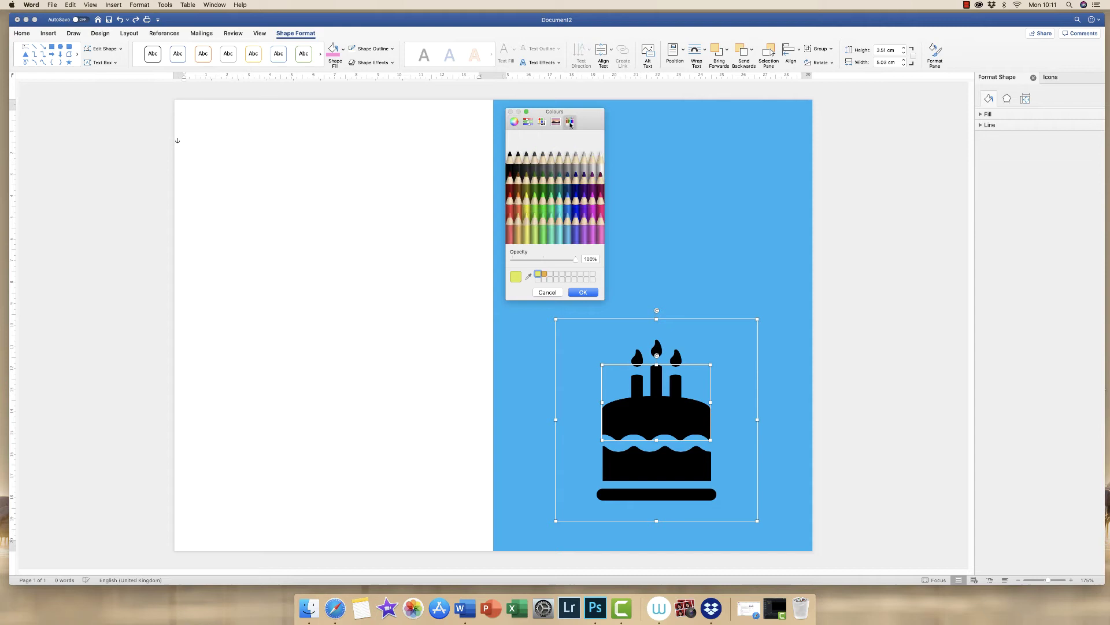
click(602, 233)
click(581, 293)
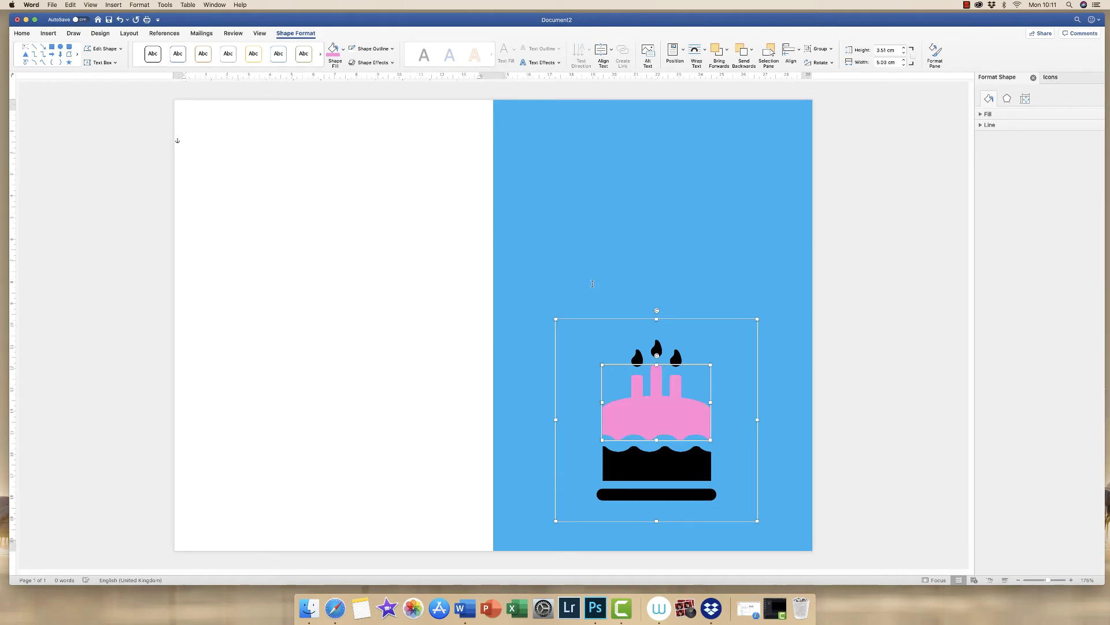
- Fill the cake's lower tier and the base plate with the same light pink
click(625, 466)
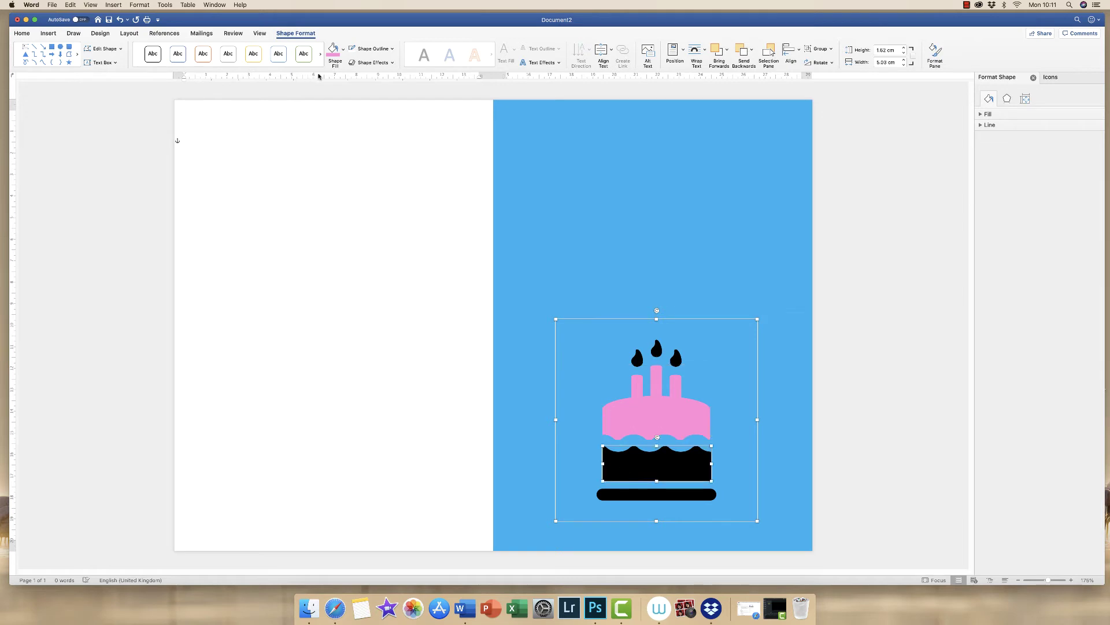
click(334, 50)
click(663, 499)
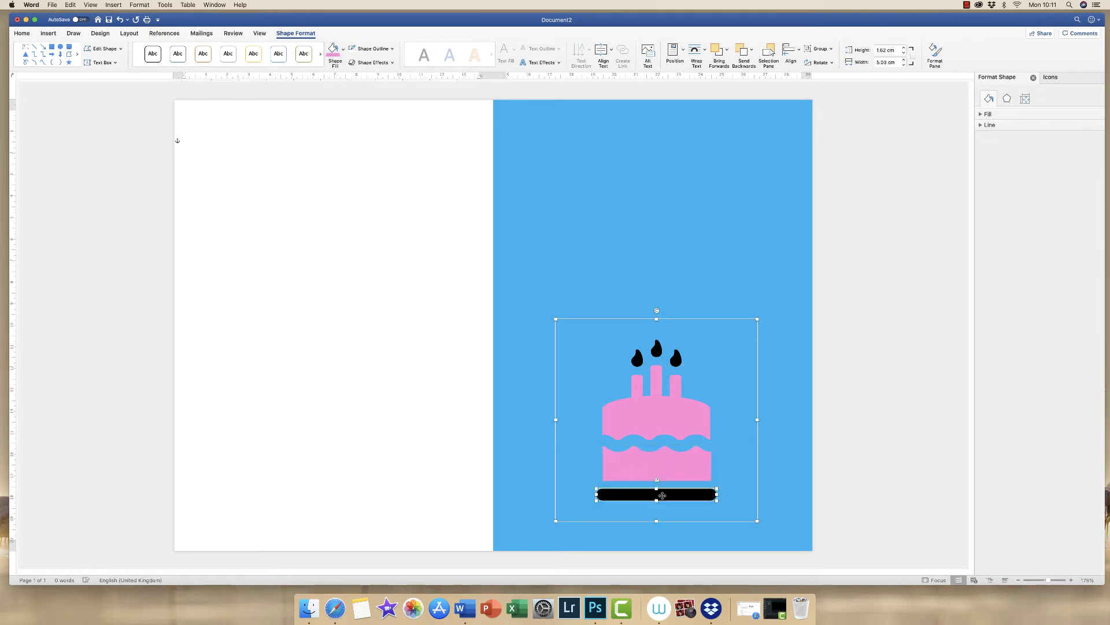
click(333, 52)
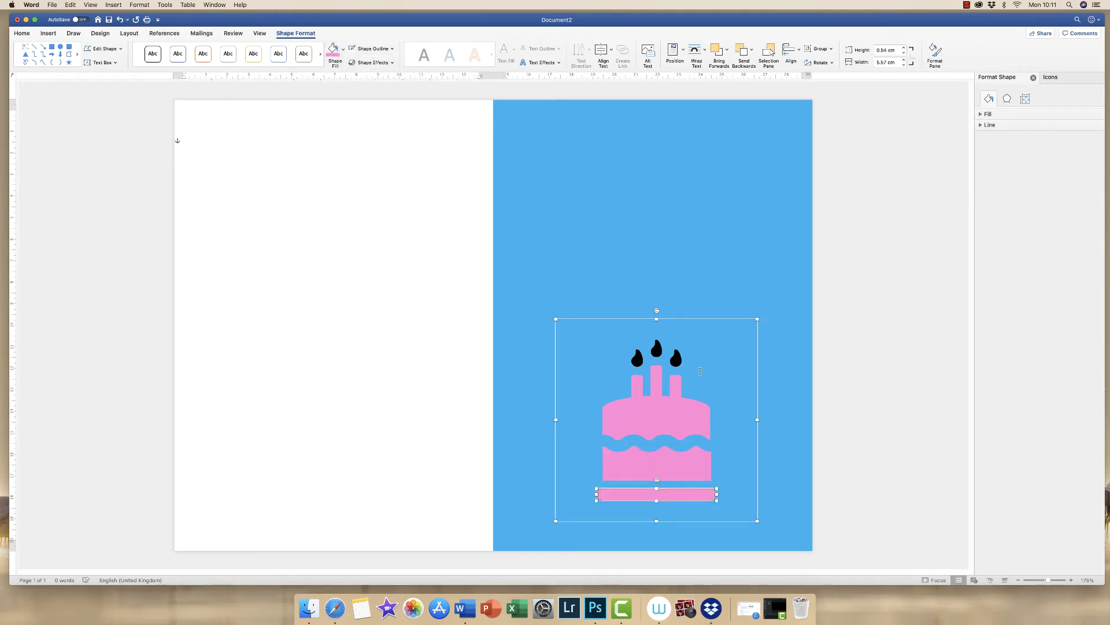
- Fill all three candle flames with white, one flame at a time
click(676, 358)
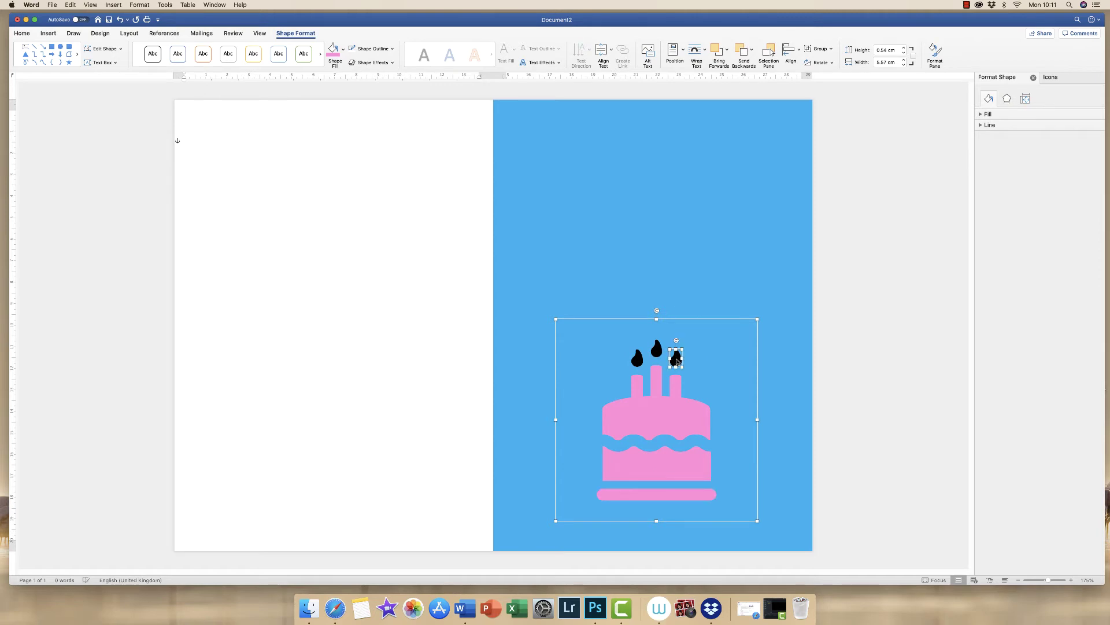
click(344, 49)
click(333, 90)
click(658, 351)
click(334, 49)
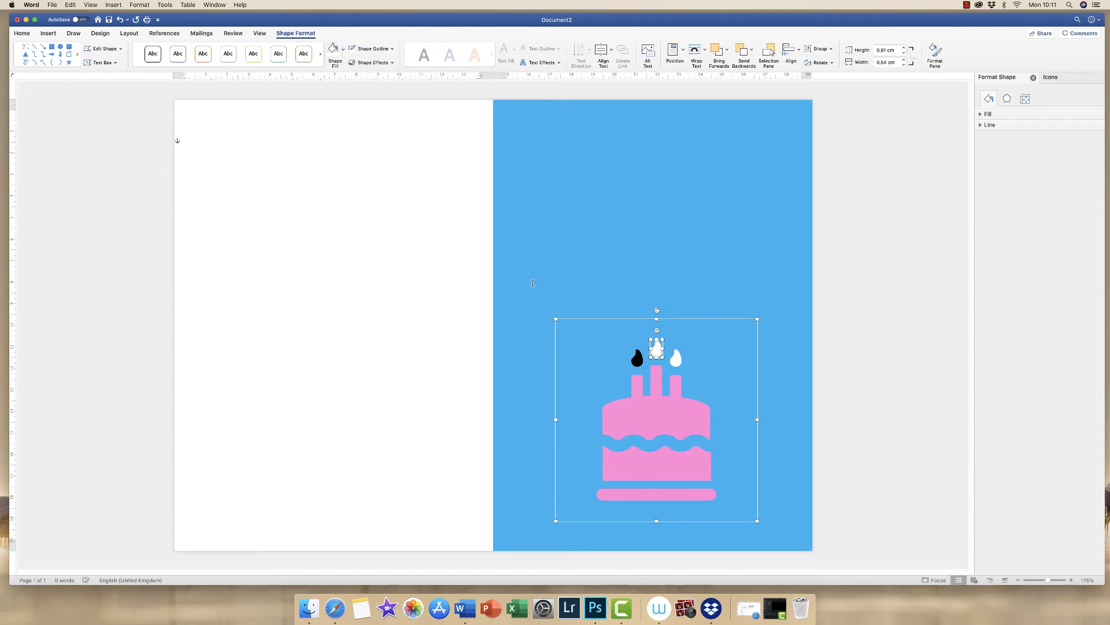
click(638, 359)
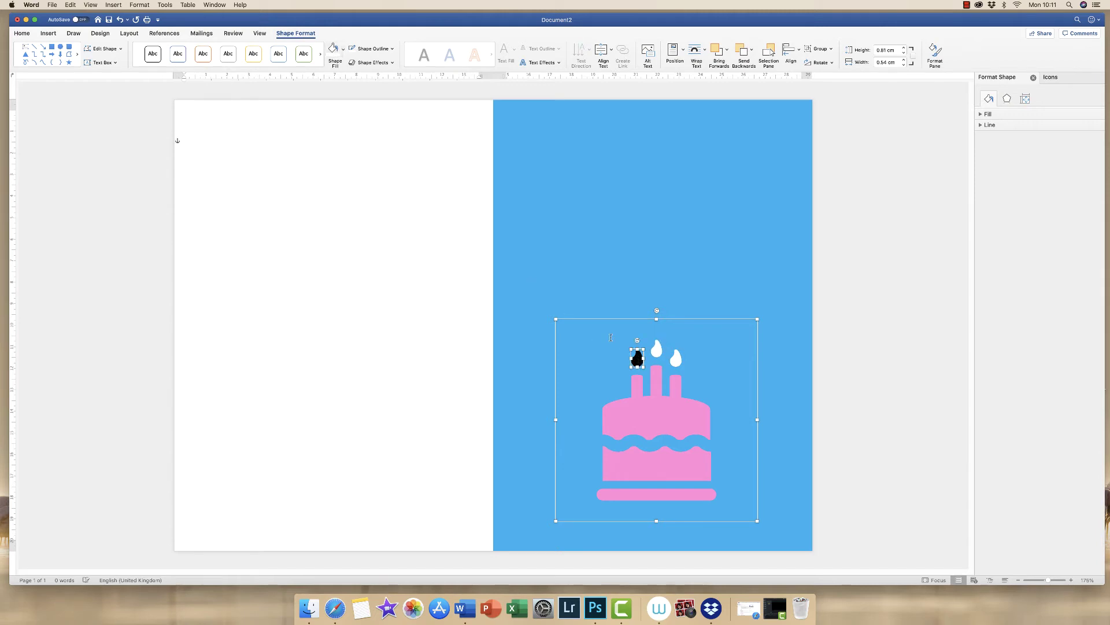
click(333, 49)
- Give the left candle flame a black outline
drag(1052, 581, 1056, 582)
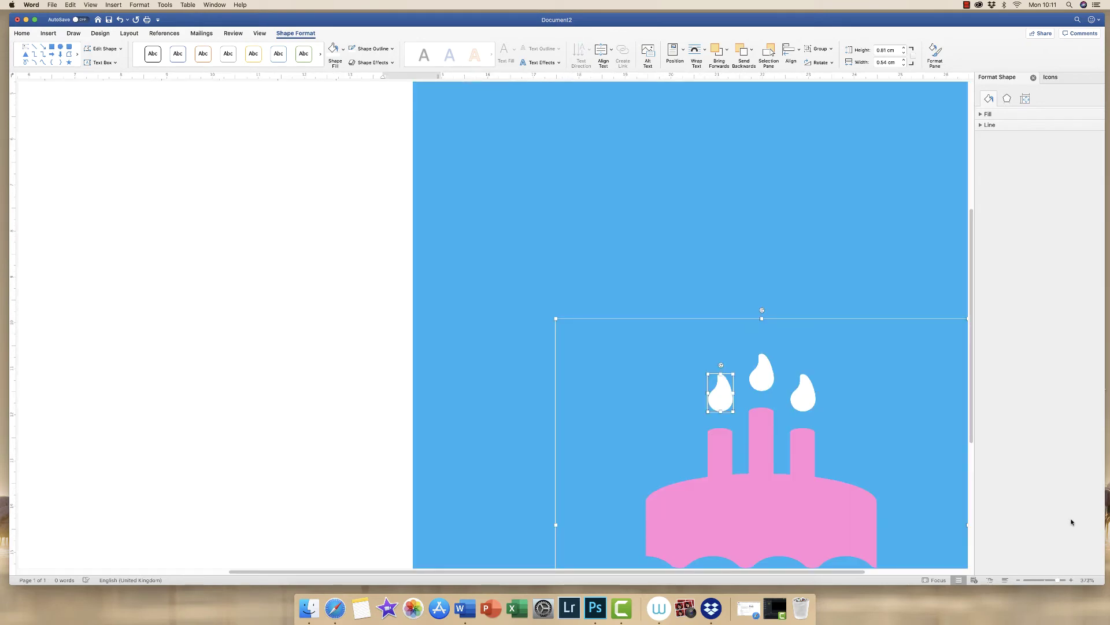
drag(972, 302, 973, 354)
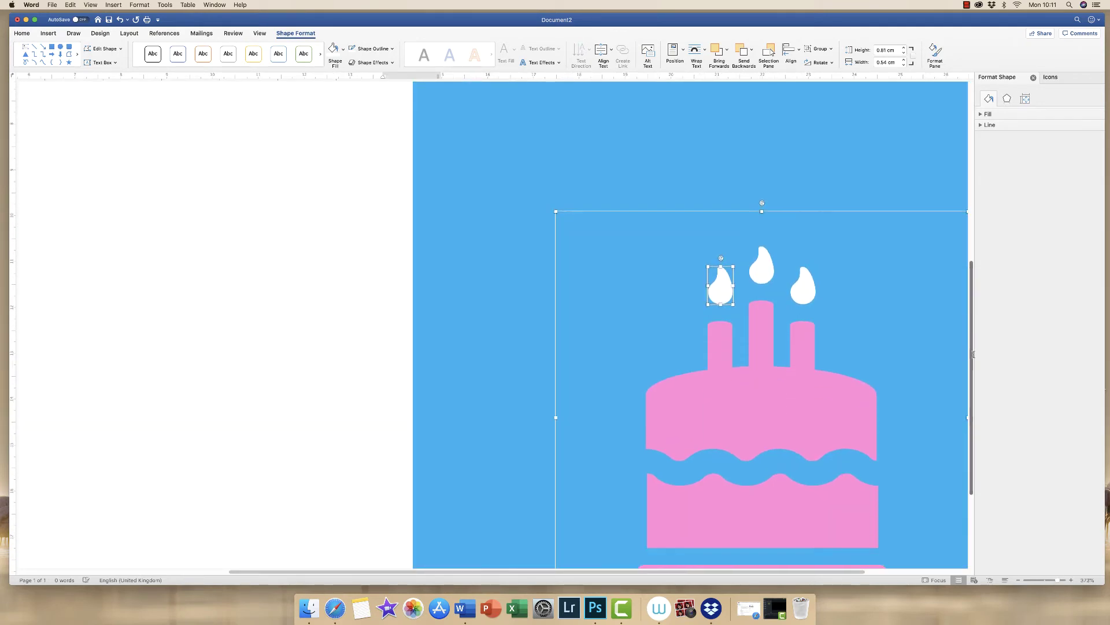
scroll(839, 503, down, 2)
drag(735, 571, 835, 564)
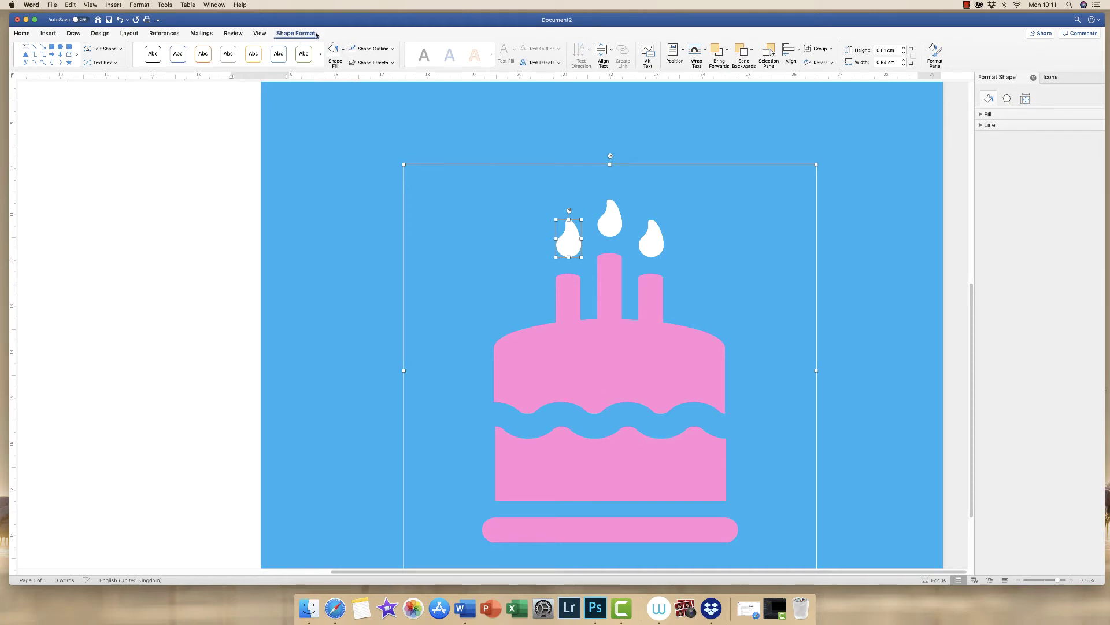
click(391, 50)
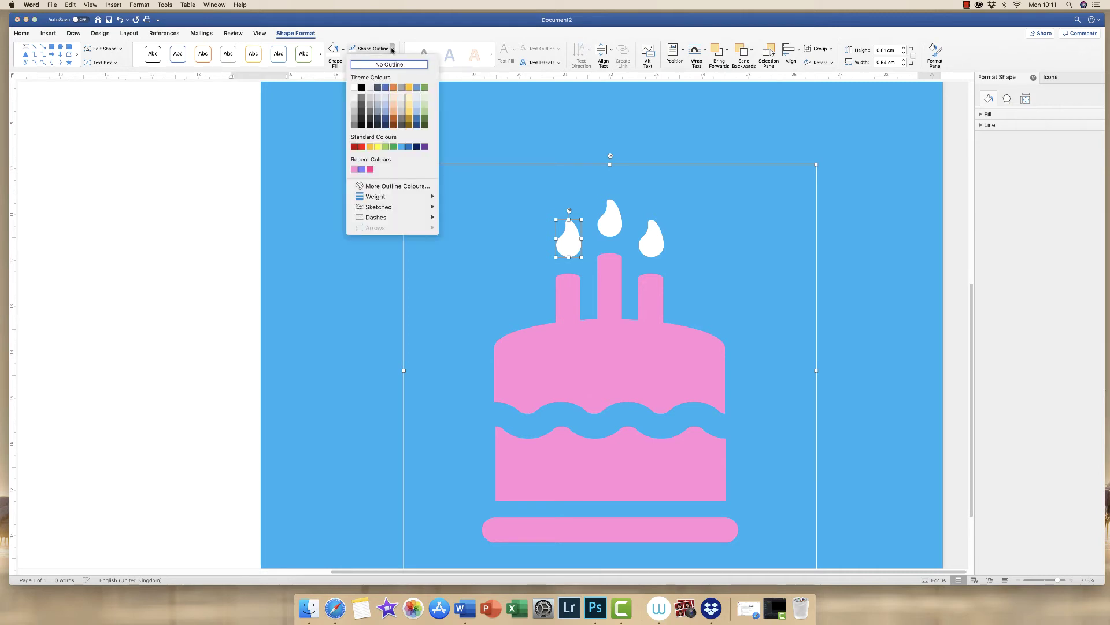
click(363, 88)
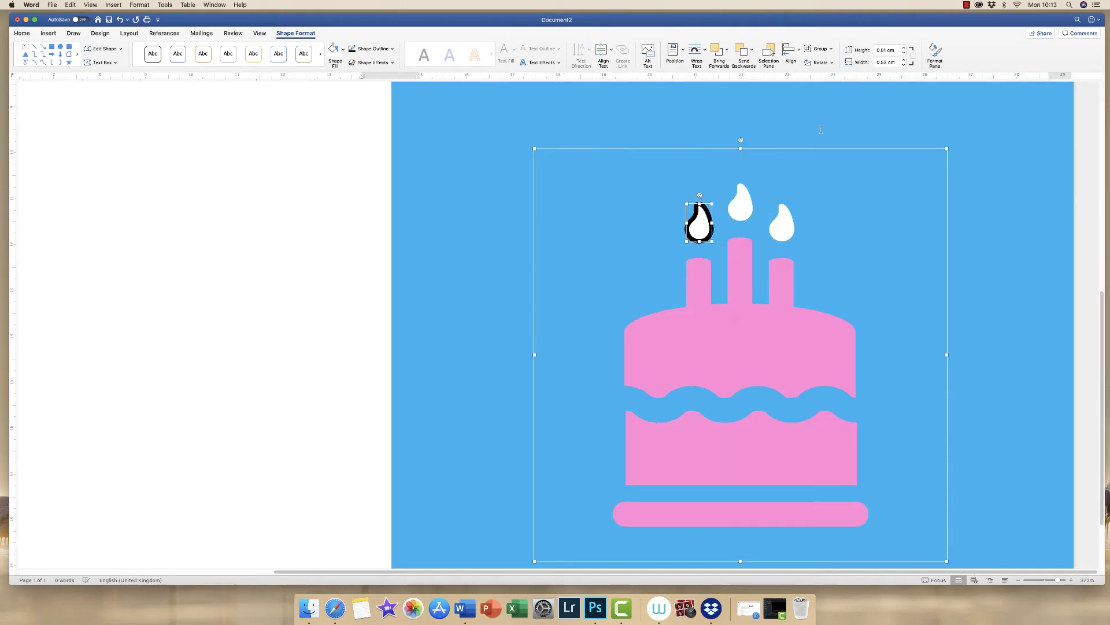
- Open the detailed shape formatting for the left flame and expand its fill settings
click(935, 53)
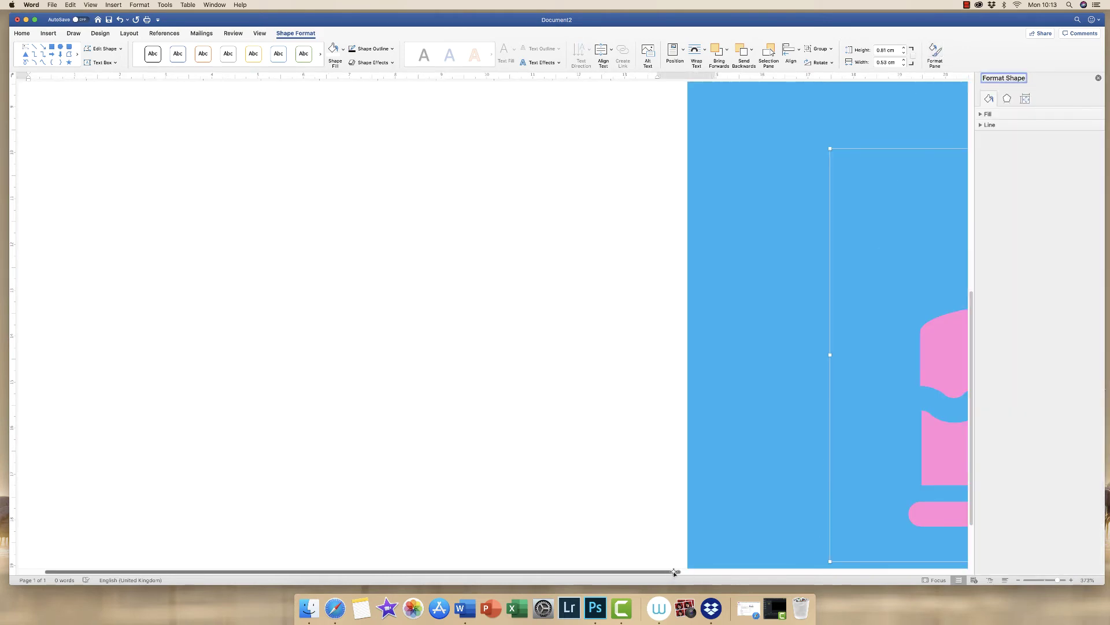
drag(671, 573, 960, 572)
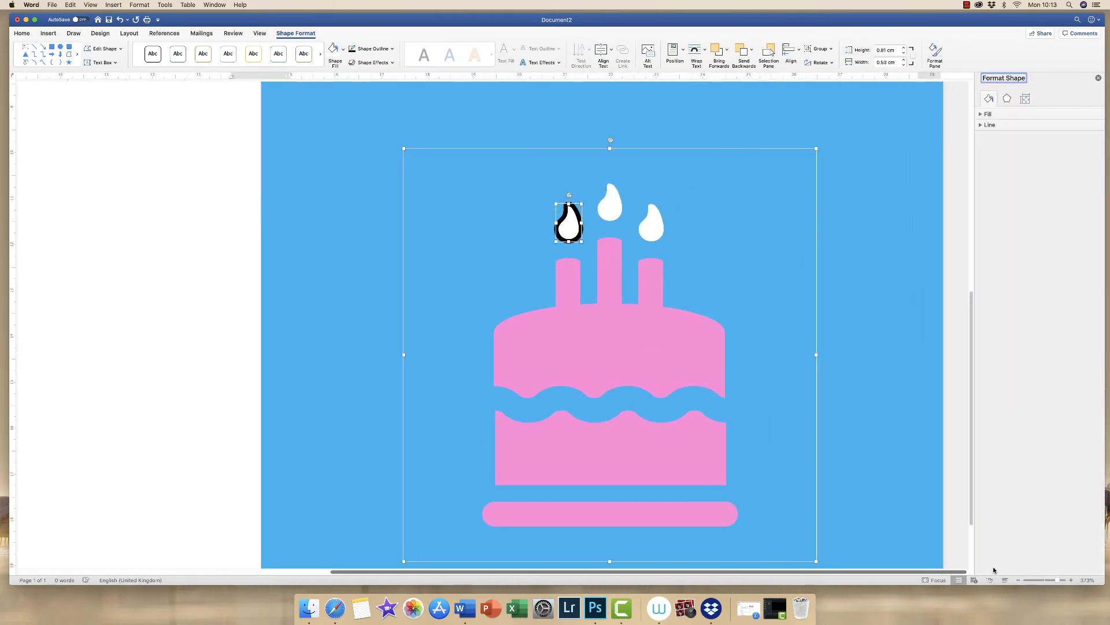
click(991, 114)
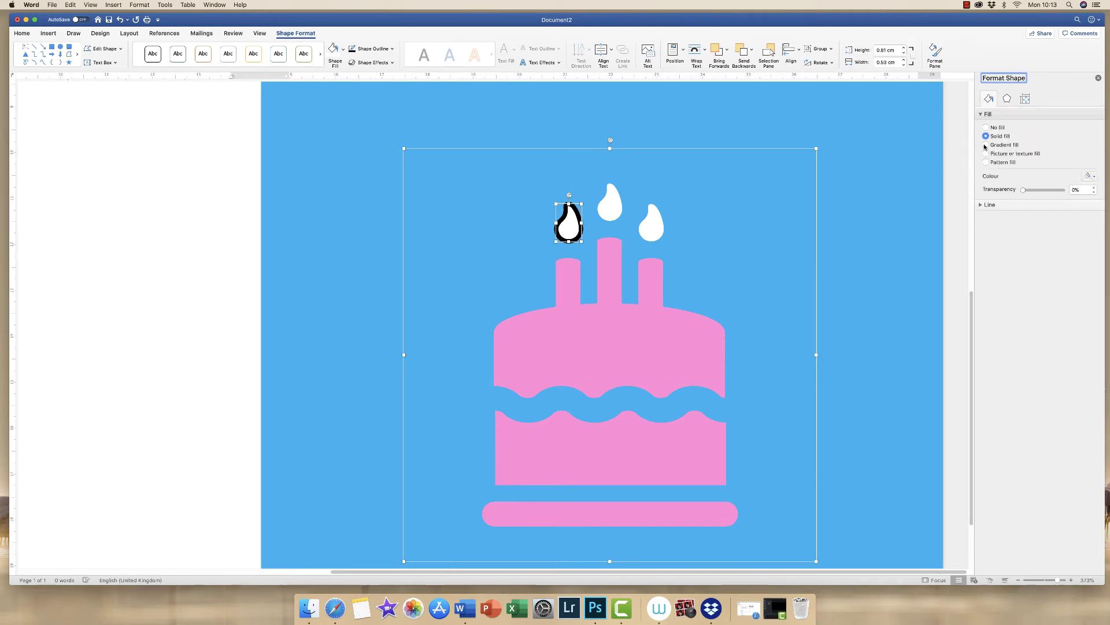
- Try an orange solid fill on the left flame and set it back to white
click(1093, 176)
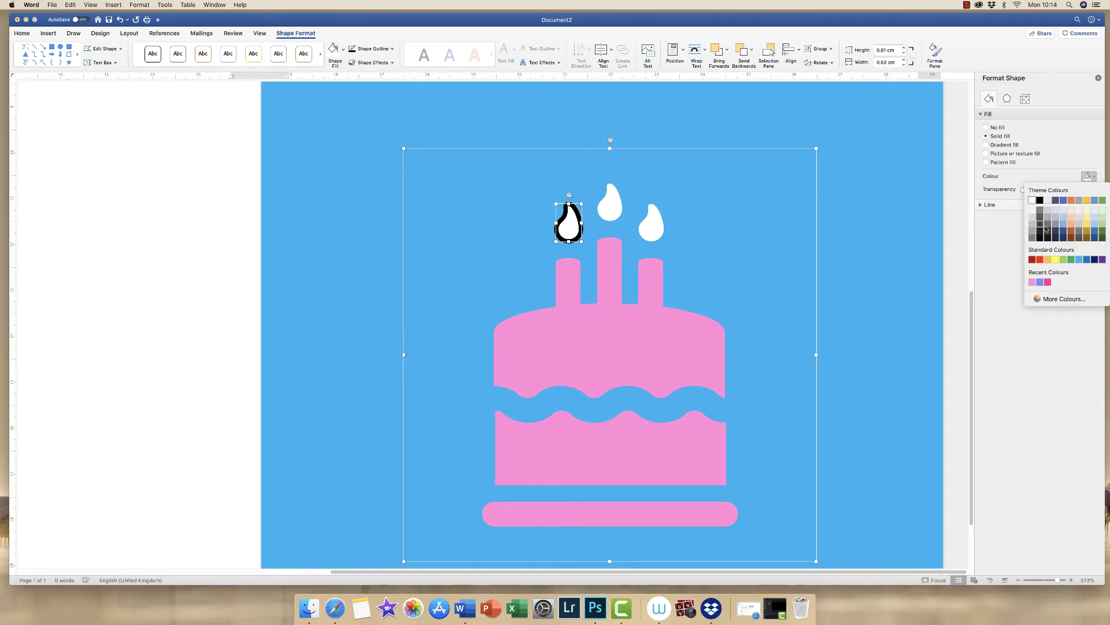
click(1048, 259)
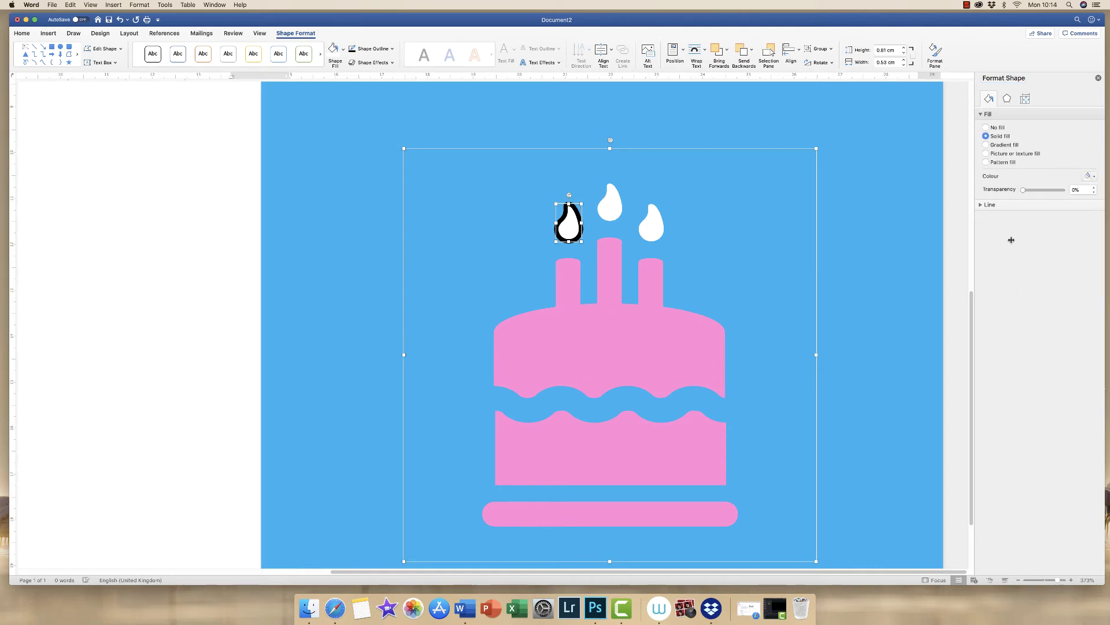
click(1094, 178)
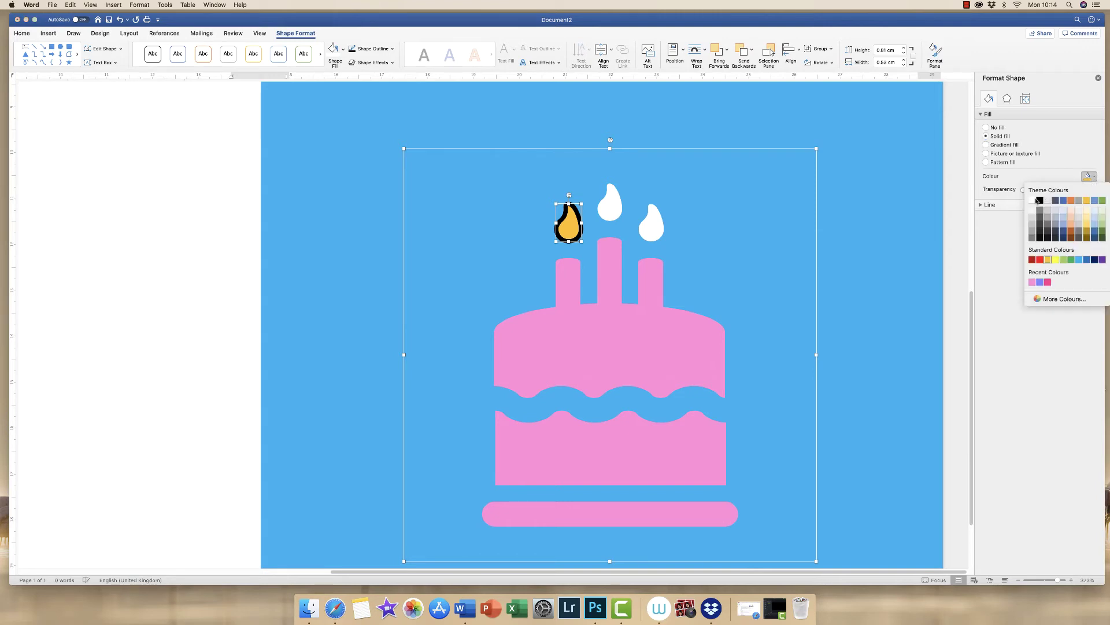
click(1033, 200)
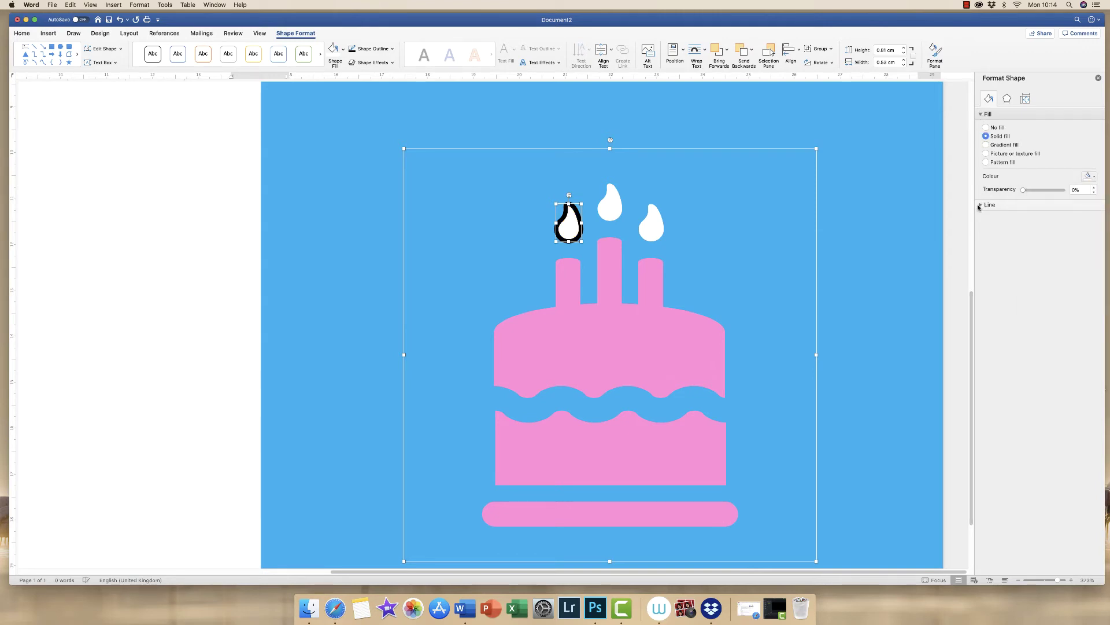
- Expand the line settings and reduce the left flame's outline width to 0.75 pt
click(980, 206)
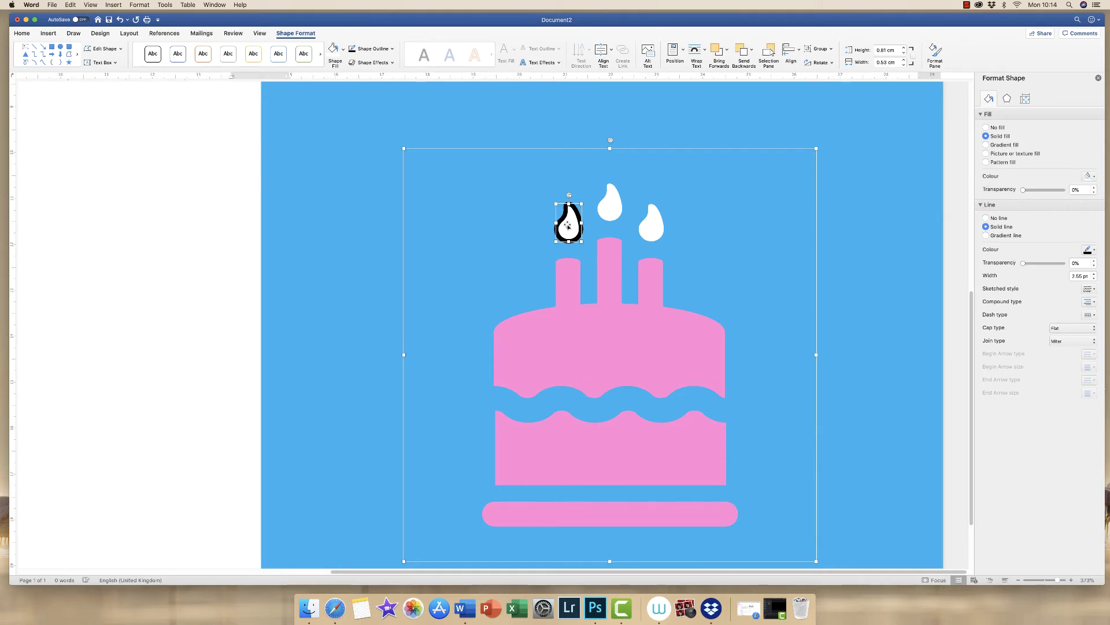
click(1094, 279)
click(1094, 279)
click(1094, 279)
click(1094, 279)
click(1094, 279)
click(1094, 279)
click(1094, 278)
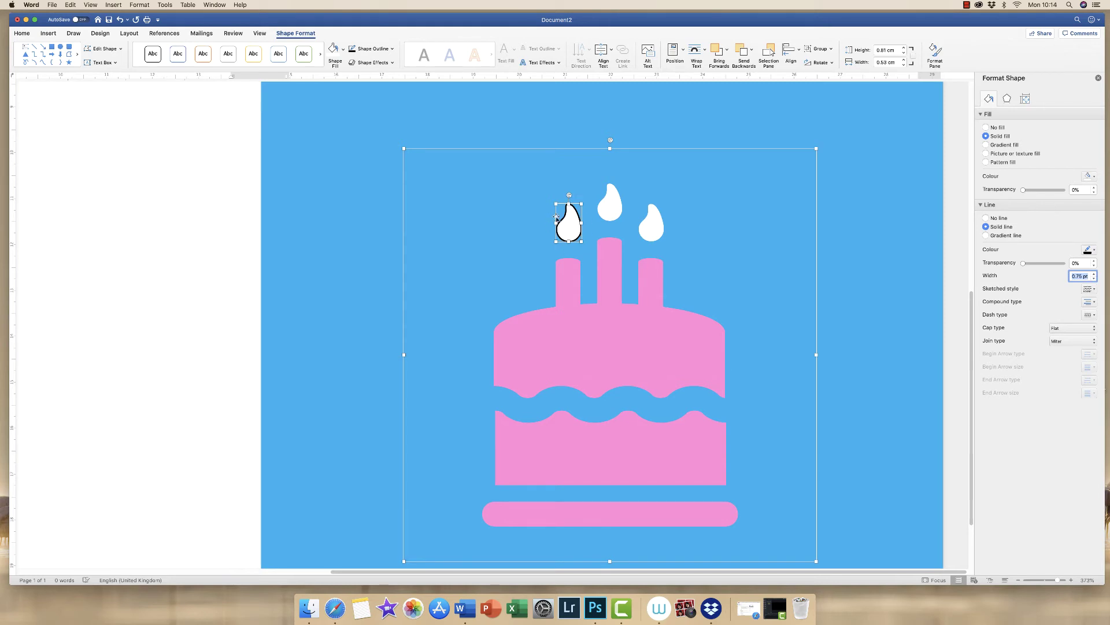
- Increase the left flame's outline width to a bold line
click(1094, 273)
click(1094, 273)
click(1095, 273)
click(1095, 274)
- Apply the same black outline to the middle candle flame
click(613, 208)
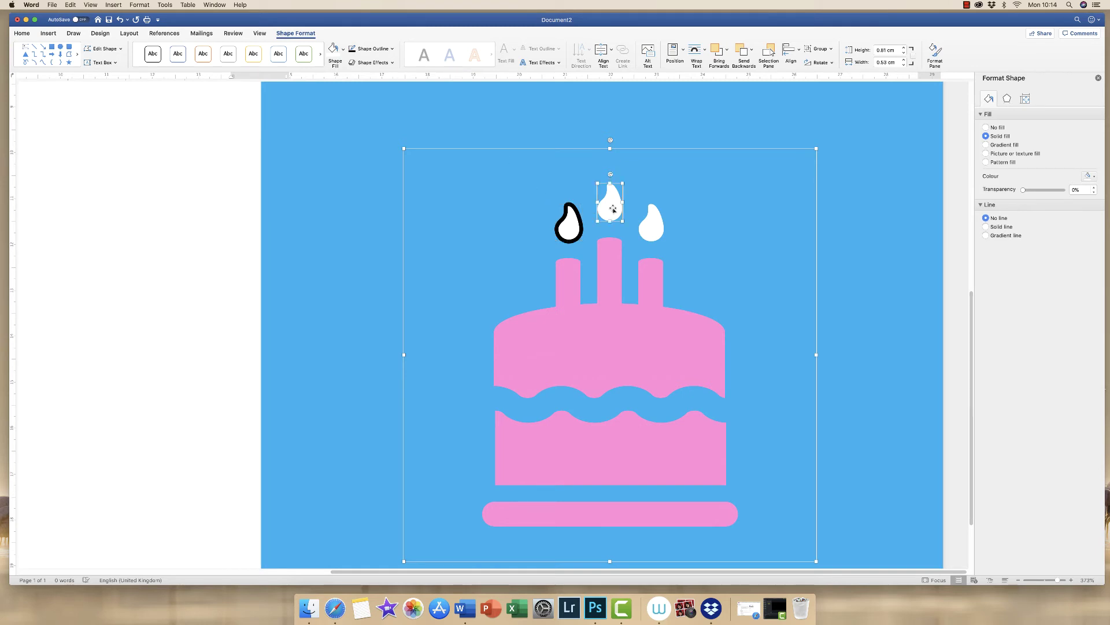
click(352, 49)
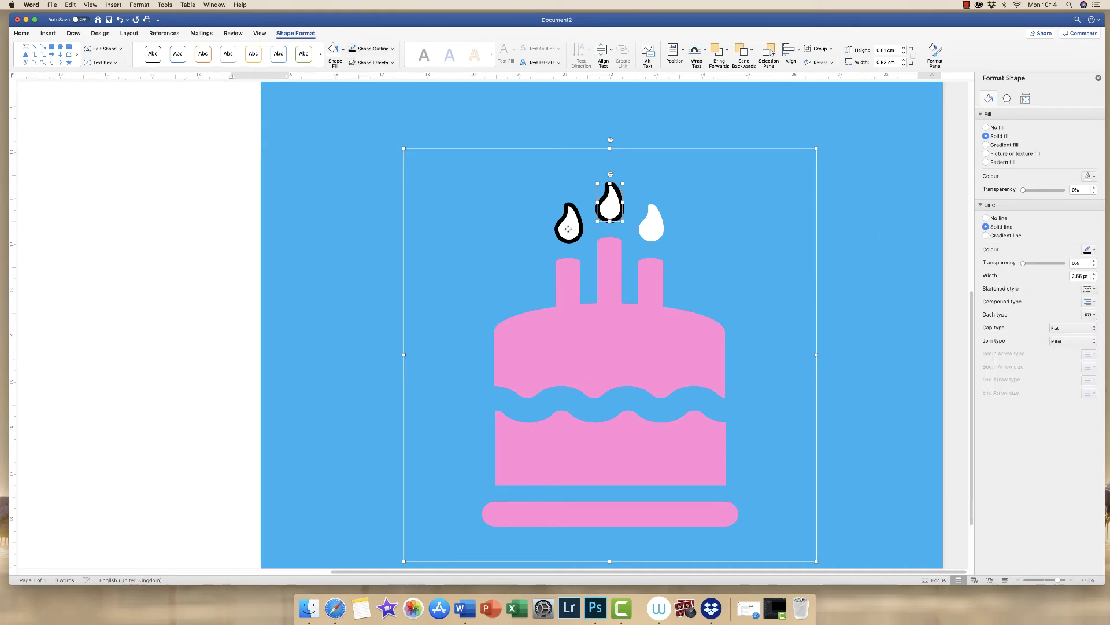
- Apply the same bold black outline to the right candle flame
key(Tab)
click(1080, 277)
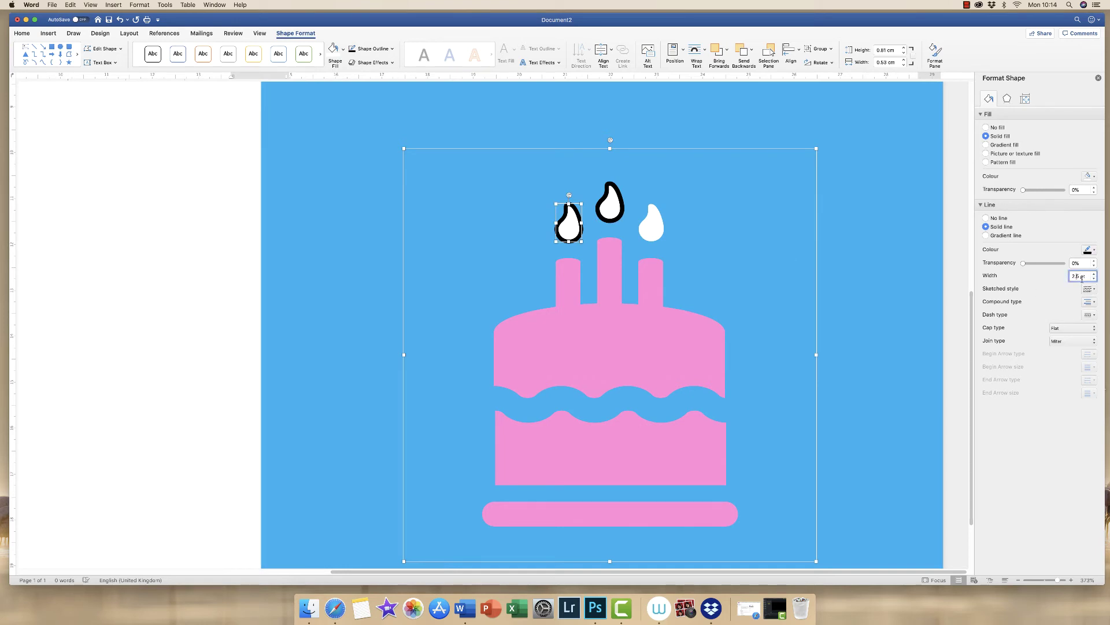
click(647, 222)
click(352, 49)
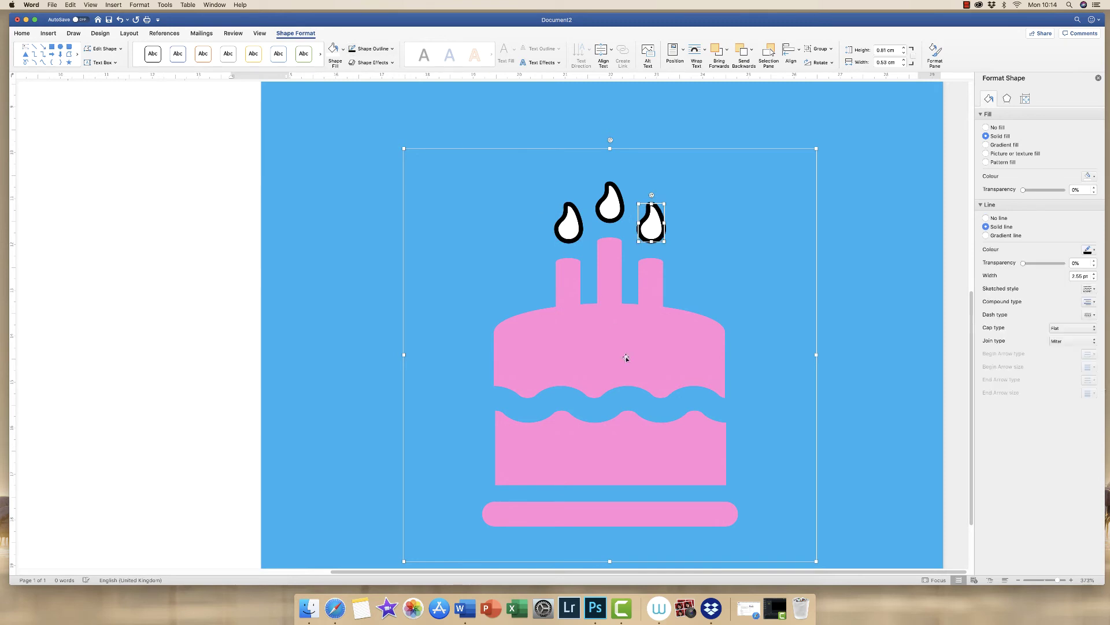
- Apply the black outline to the upper cake tier with its candles, the lower tier and the base plate
click(624, 361)
click(352, 49)
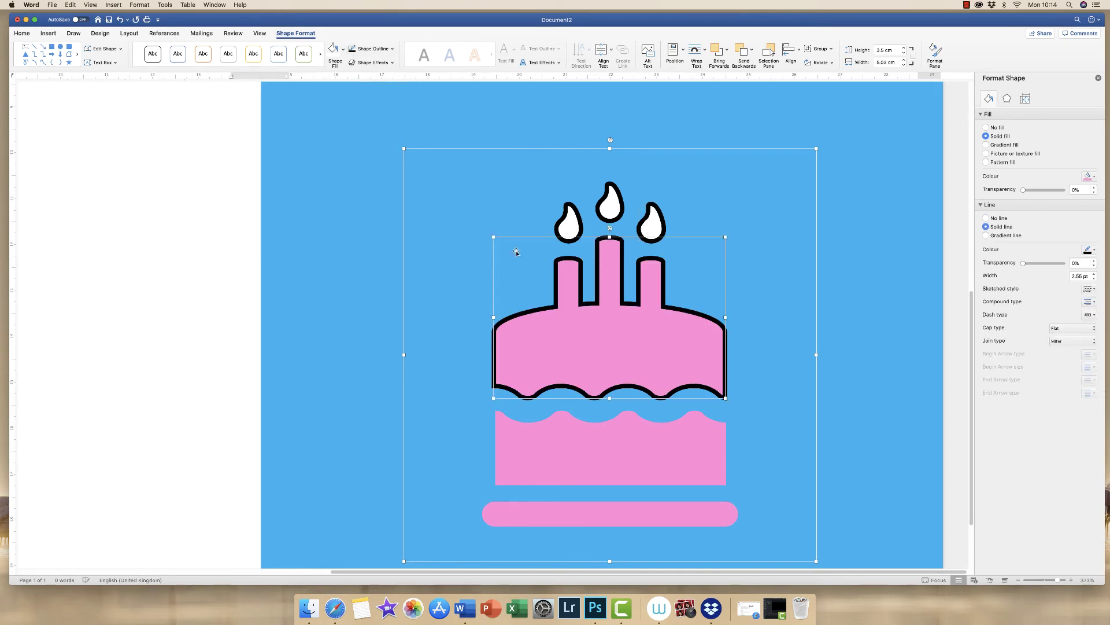
click(618, 468)
click(354, 50)
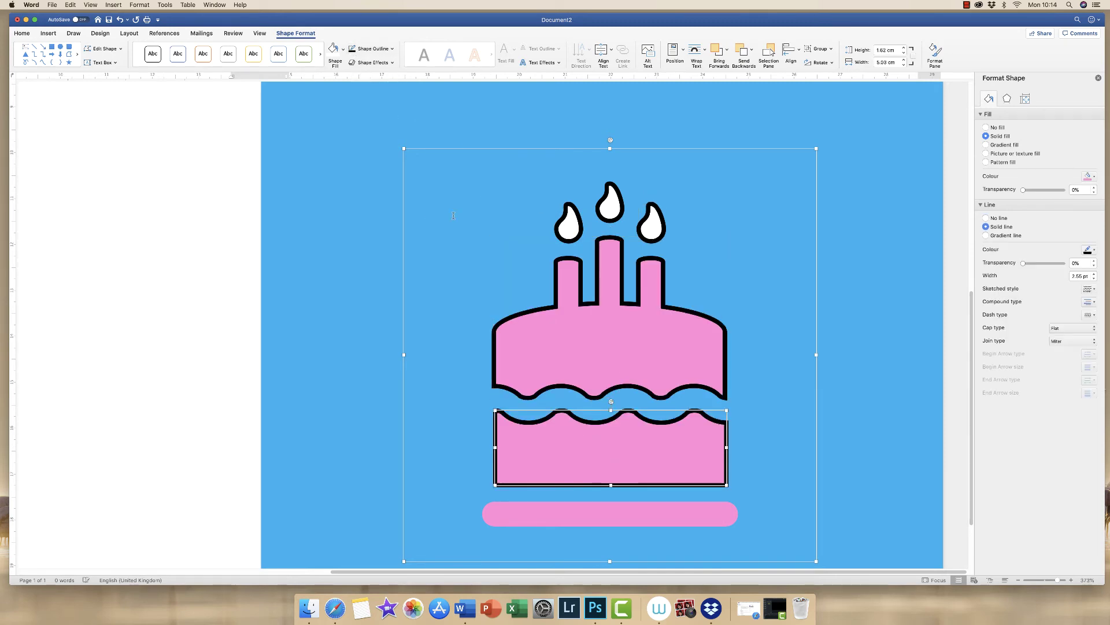
click(580, 517)
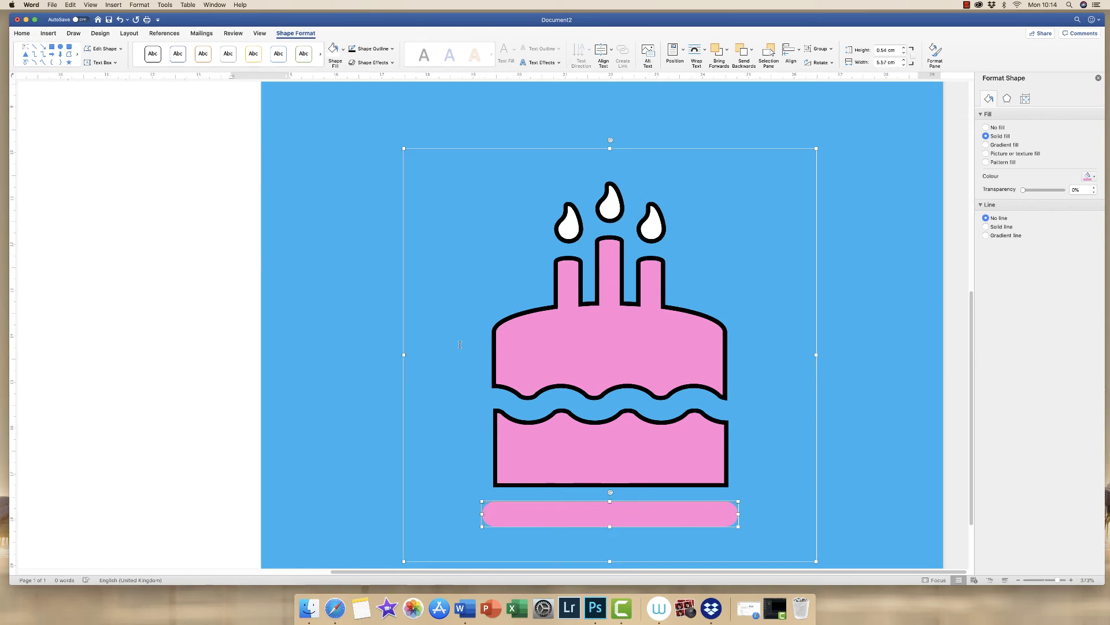
click(352, 49)
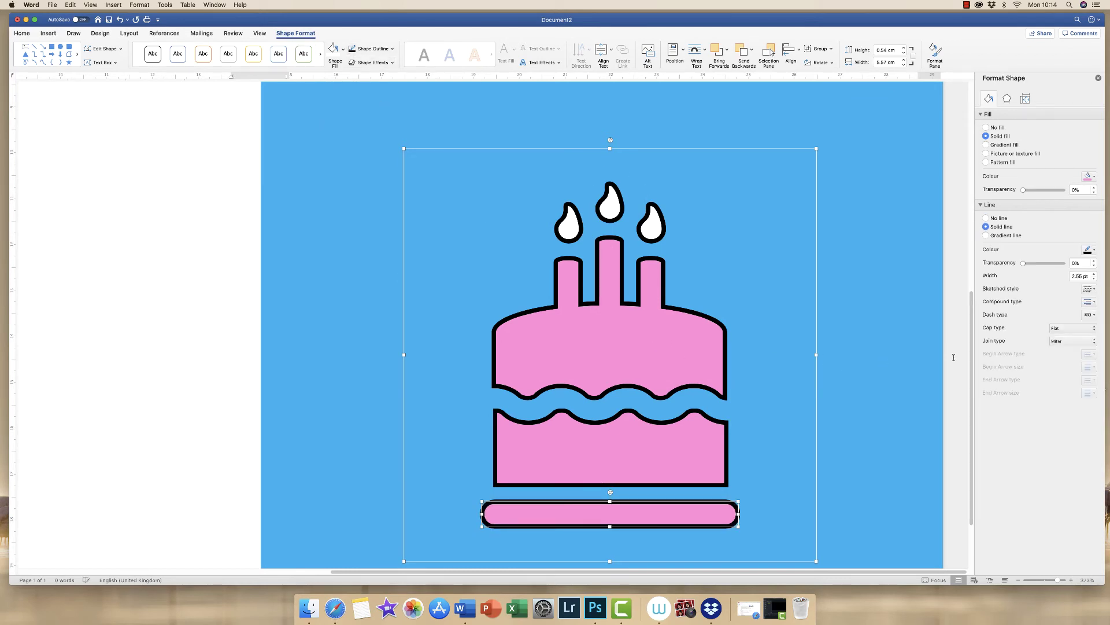
- Try a gold outline on the cake's base plate and set it back to black
click(1093, 250)
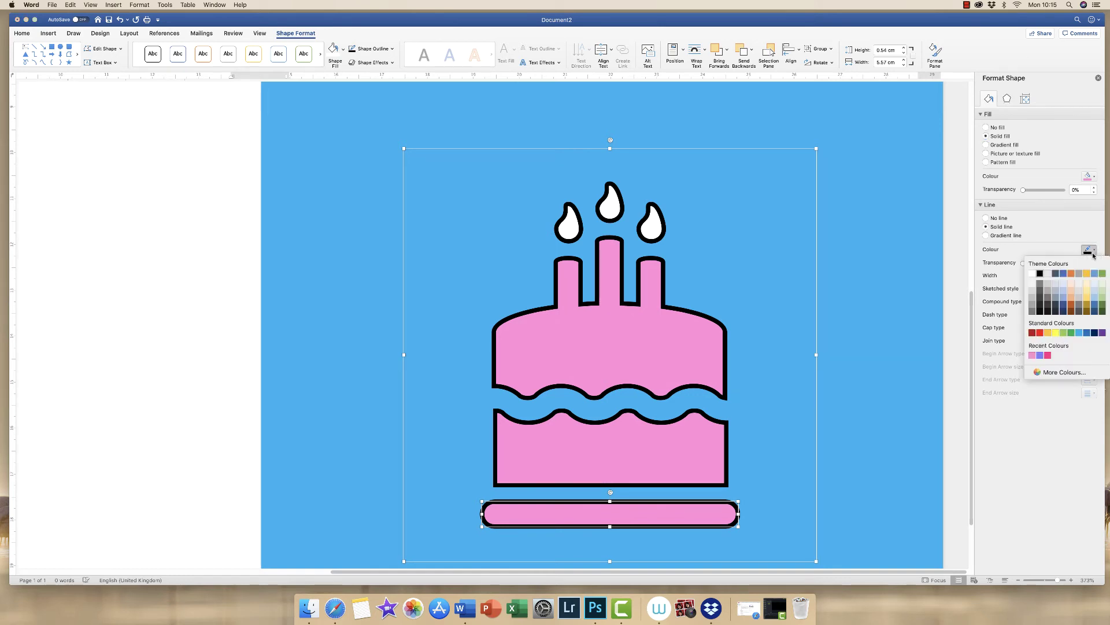
click(1087, 300)
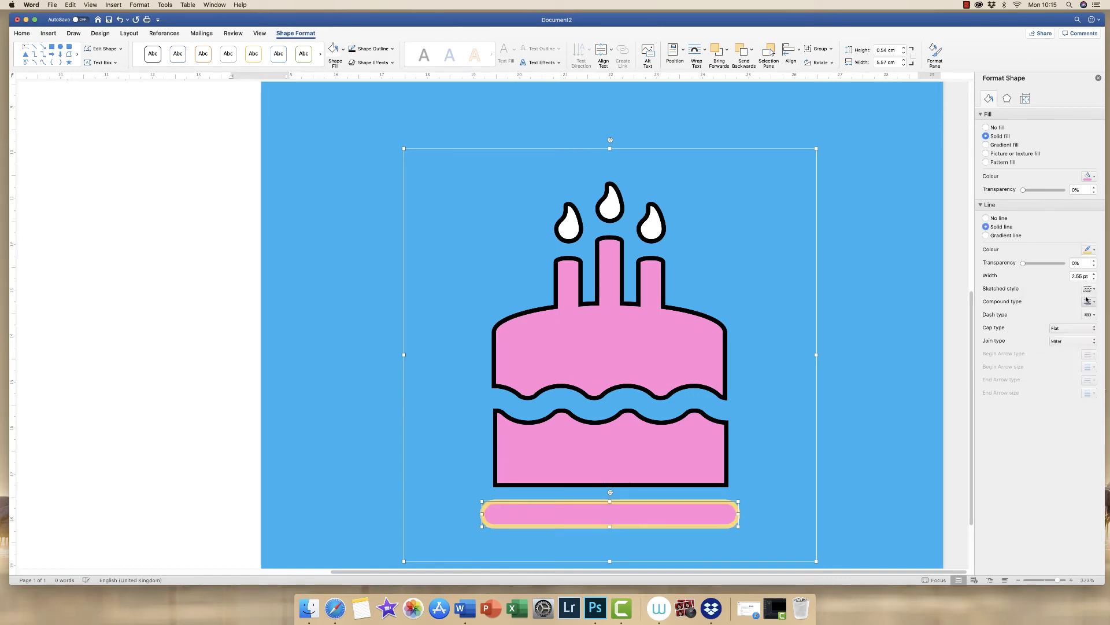
click(1094, 251)
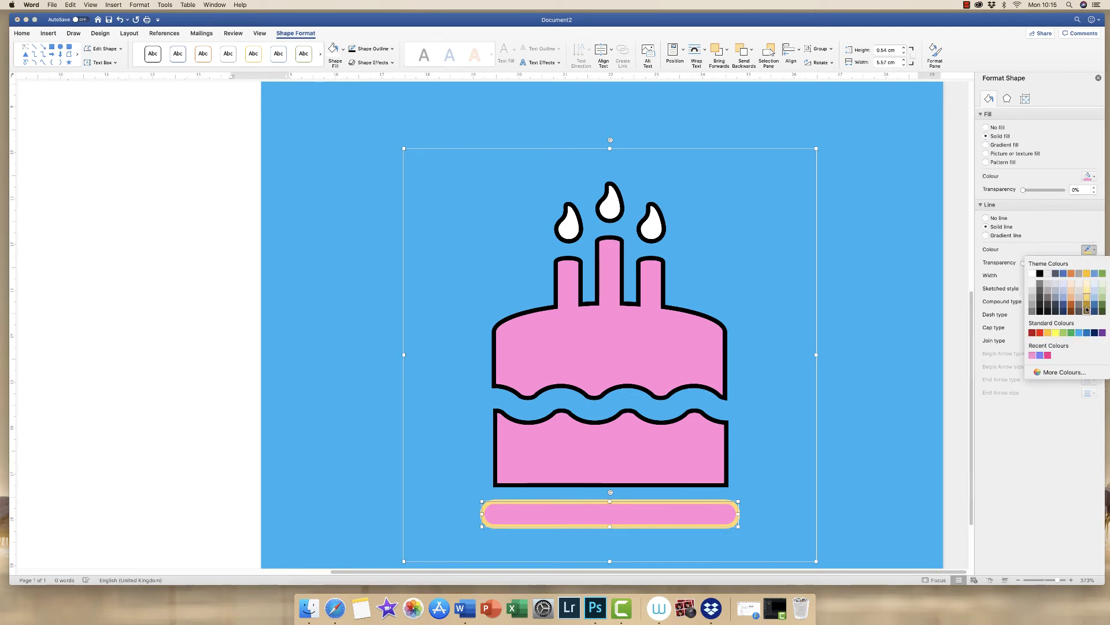
click(1040, 273)
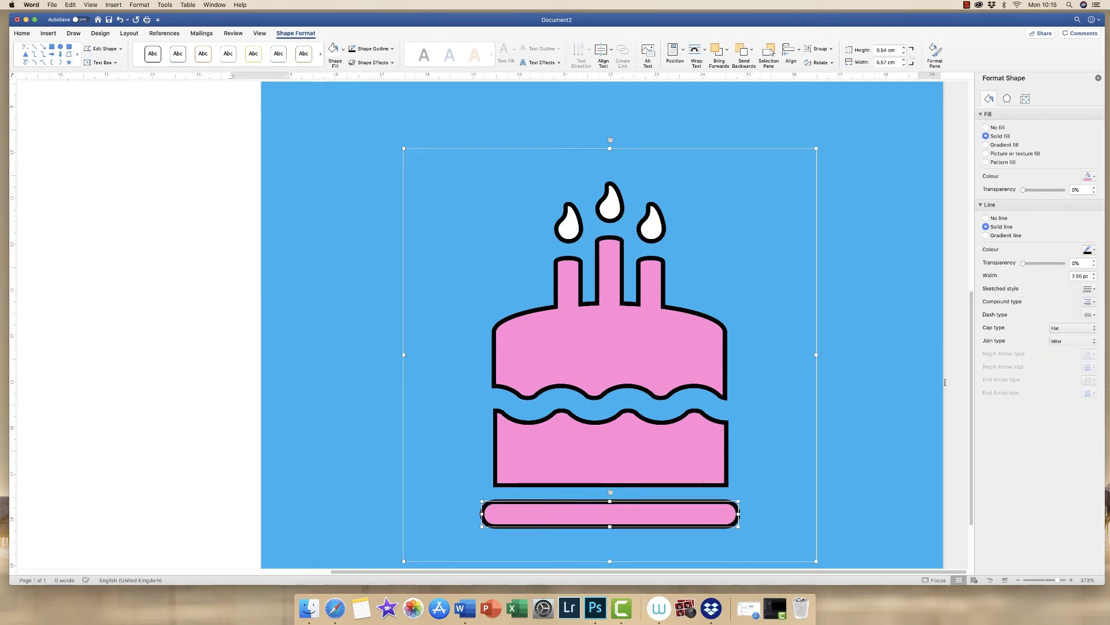
- Draw a text box about 11.4 cm wide and 5.6 cm high above the cake on the blue half
click(953, 372)
scroll(925, 372, down, 5)
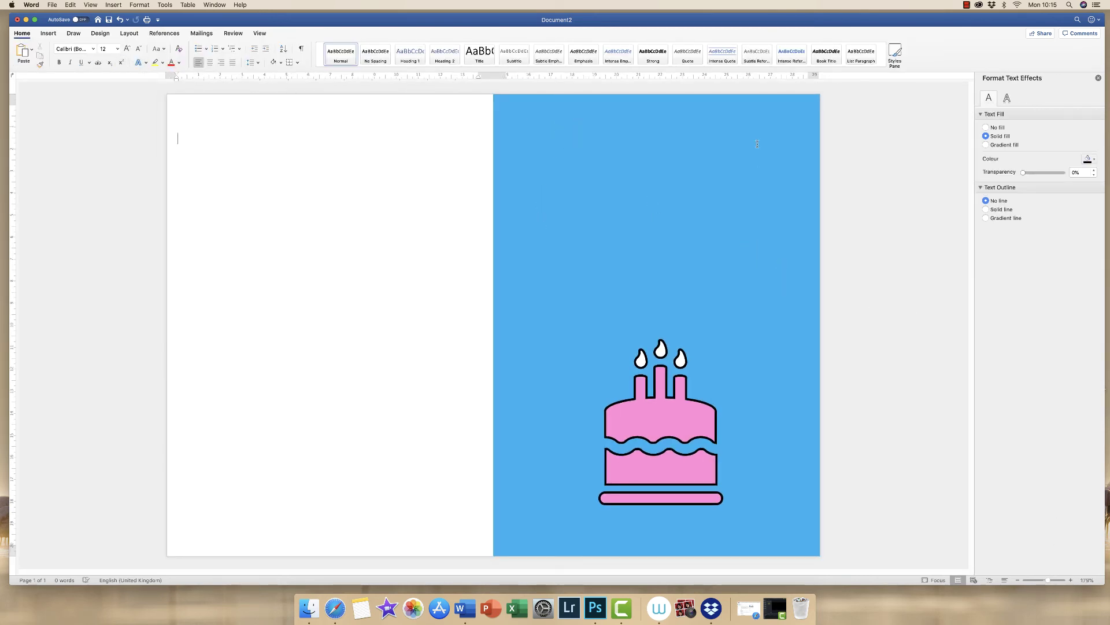
click(49, 34)
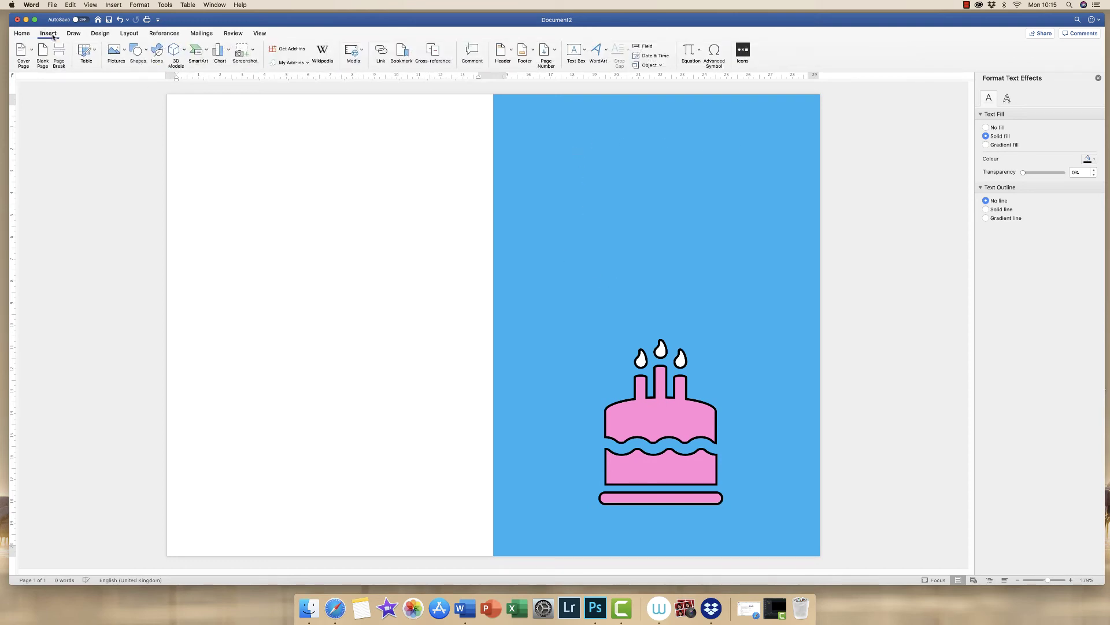
click(584, 51)
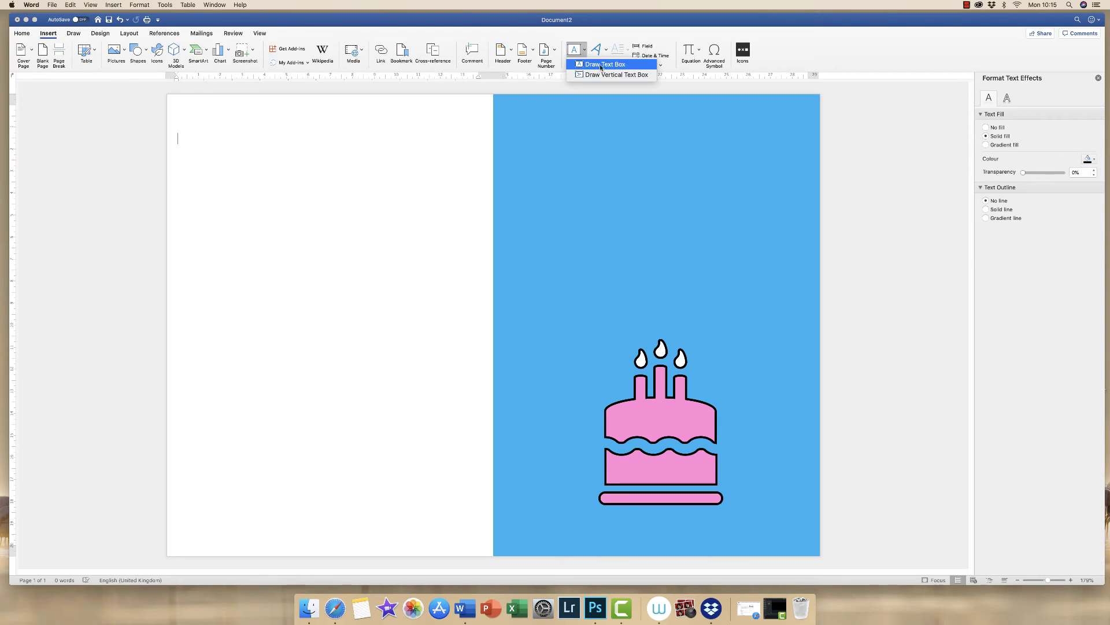
click(604, 64)
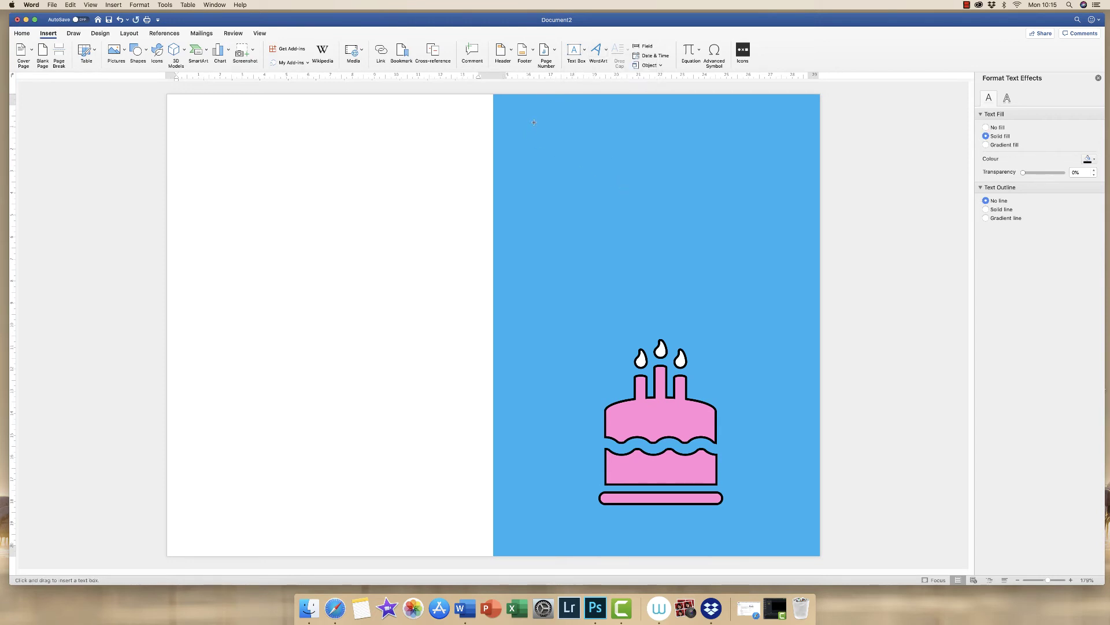
drag(536, 120, 794, 242)
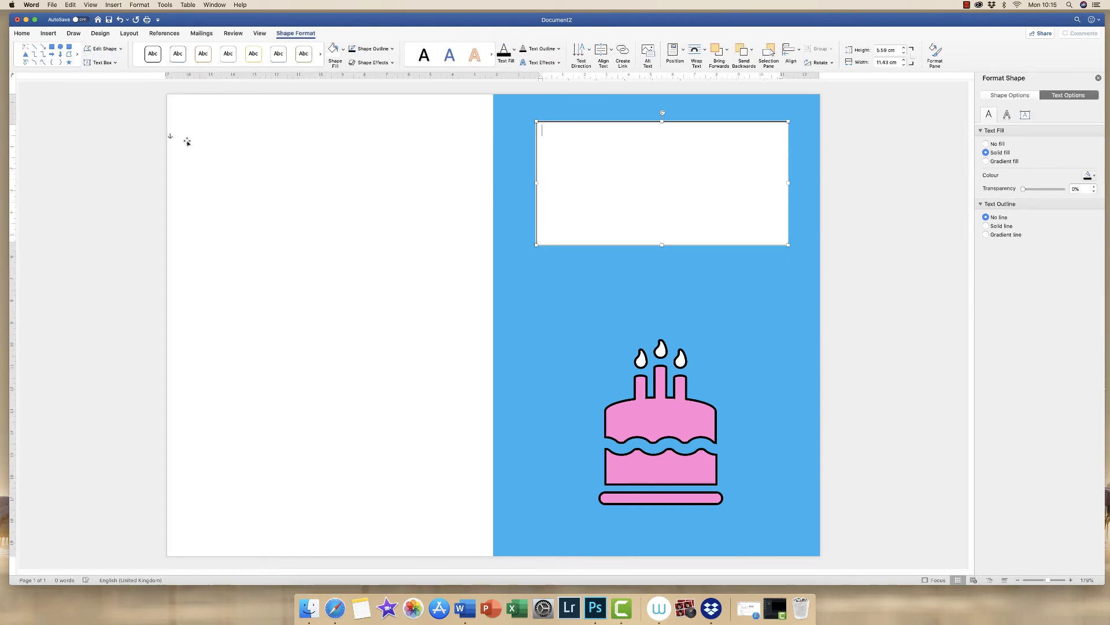
- Enter HAPPY and BIRTHDAY on two separate lines in the text box
text(HAPPY)
key(Return)
text(BIRTHDAY)
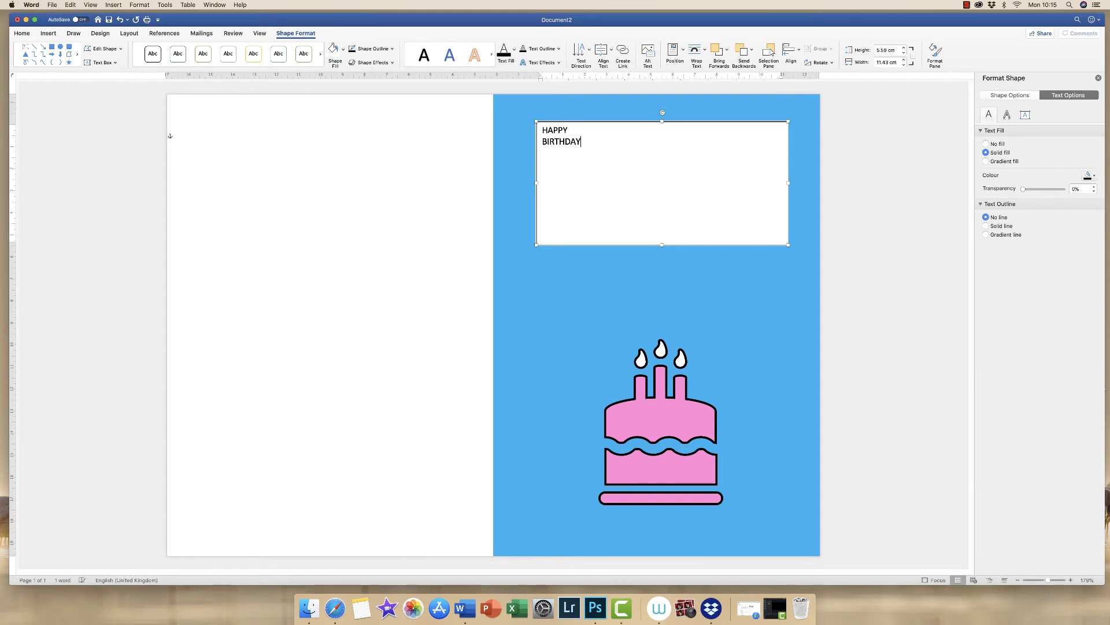
- Centre both lines of the greeting horizontally in the text box
drag(582, 142, 548, 134)
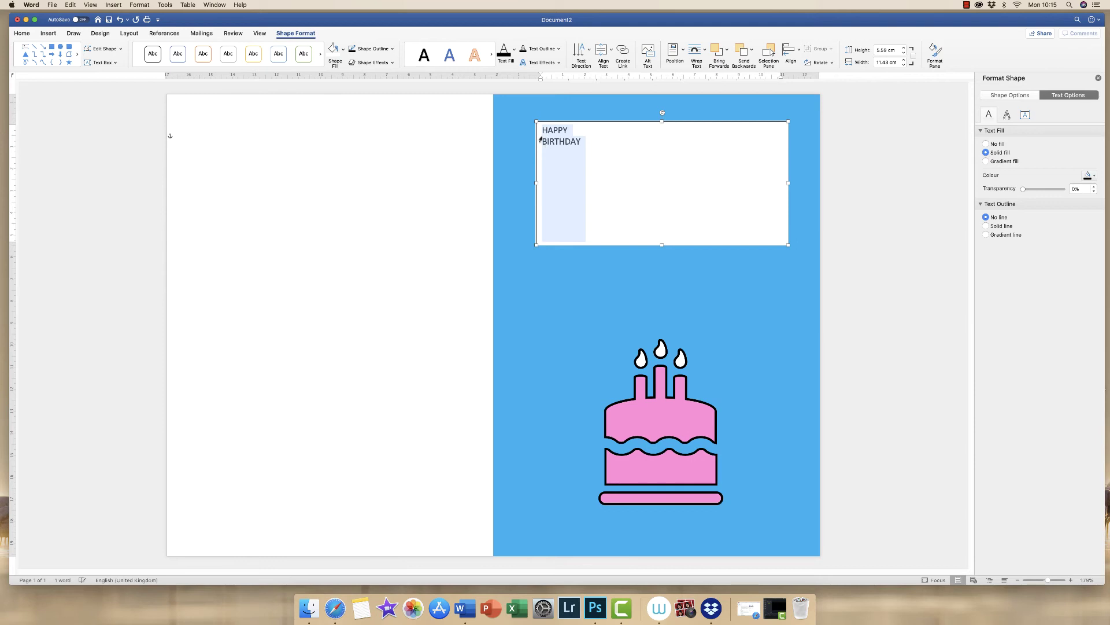
click(18, 35)
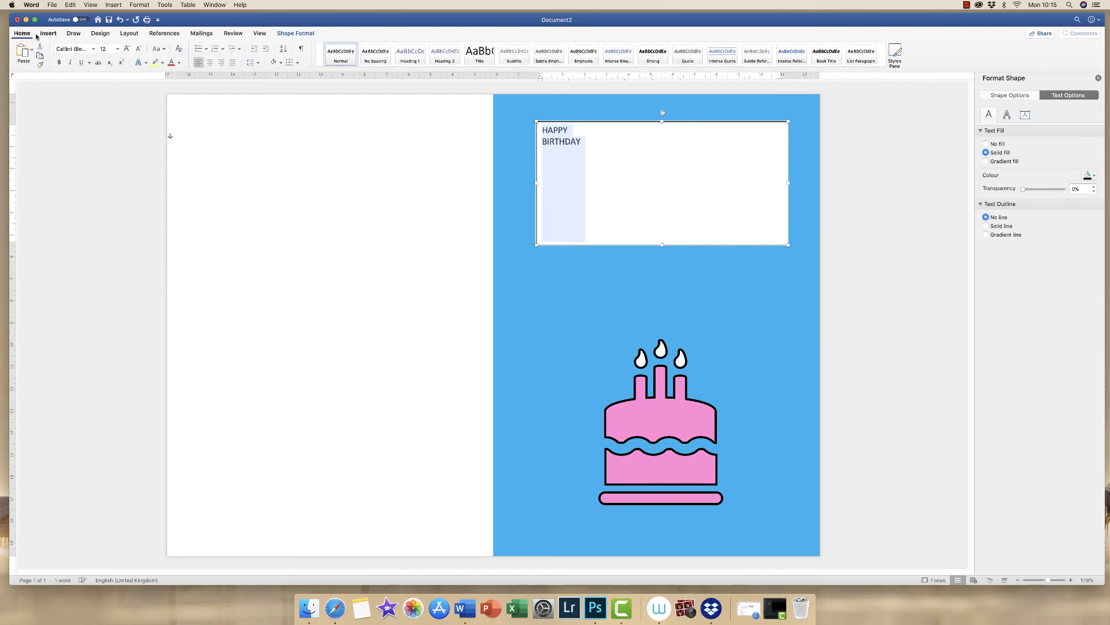
click(211, 63)
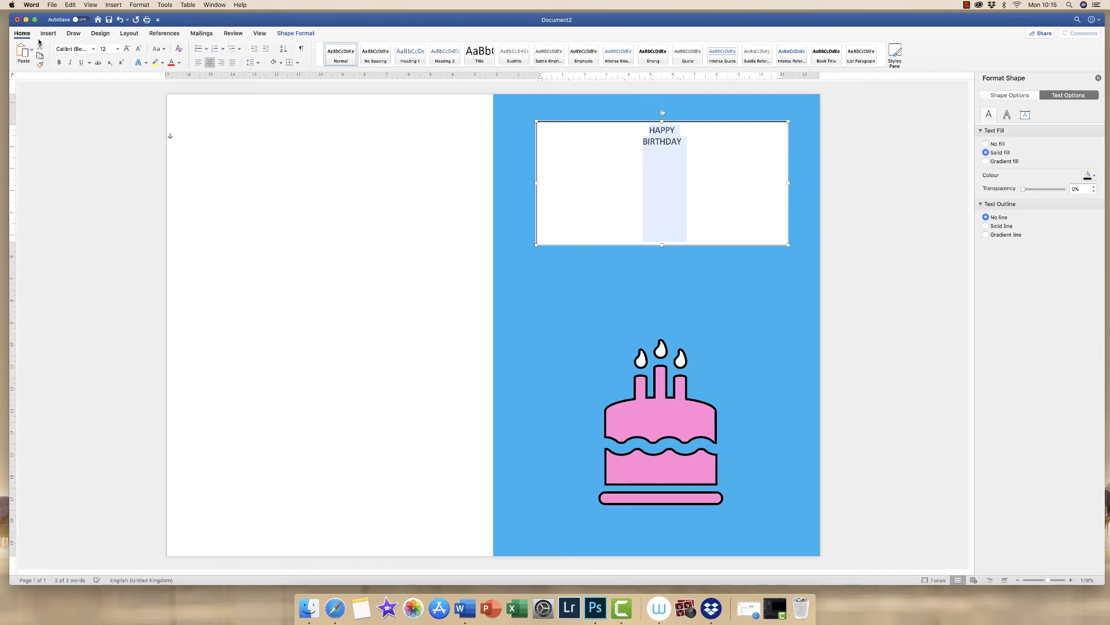
- Enlarge the greeting text to 48 pt and change its font to Andale Mono
click(128, 50)
click(128, 50)
click(128, 50)
click(128, 49)
click(128, 49)
click(128, 49)
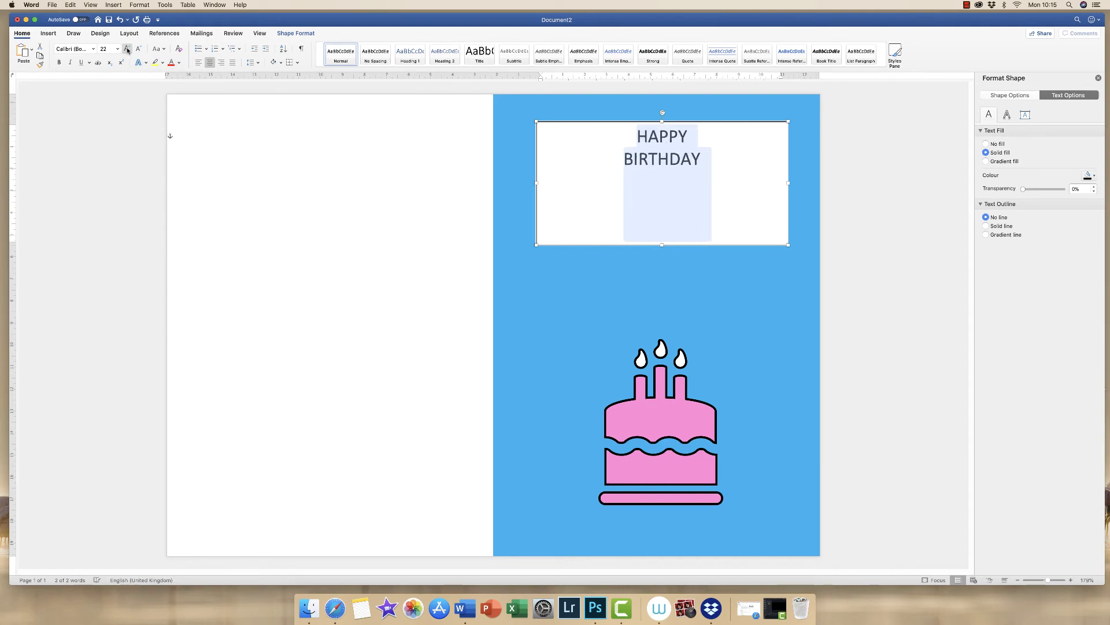
click(128, 50)
click(128, 50)
click(128, 50)
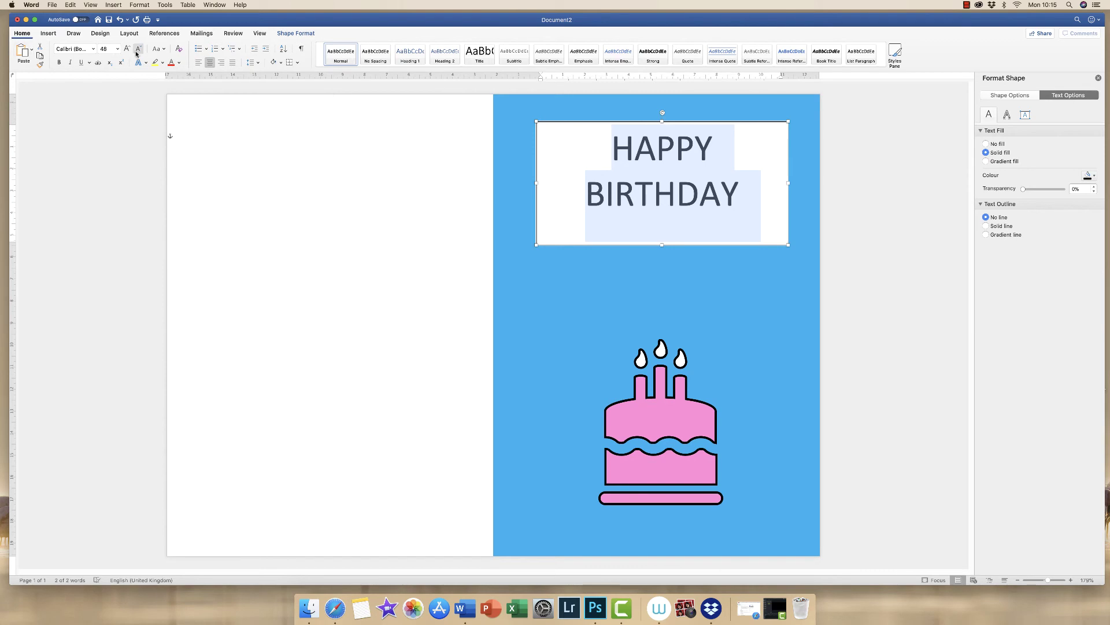
click(94, 50)
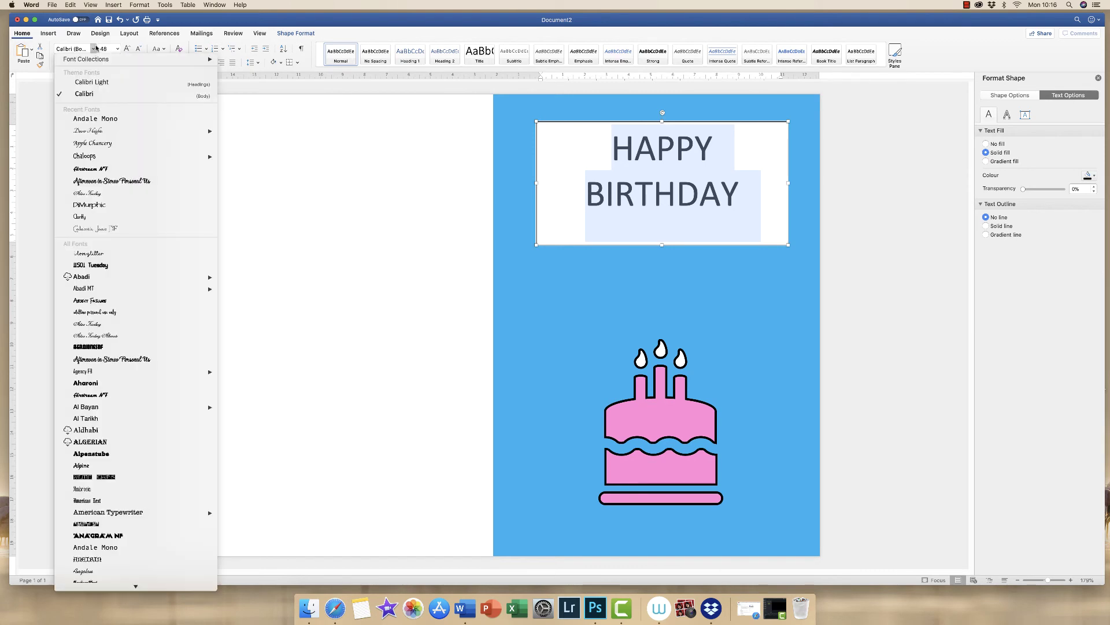
click(105, 120)
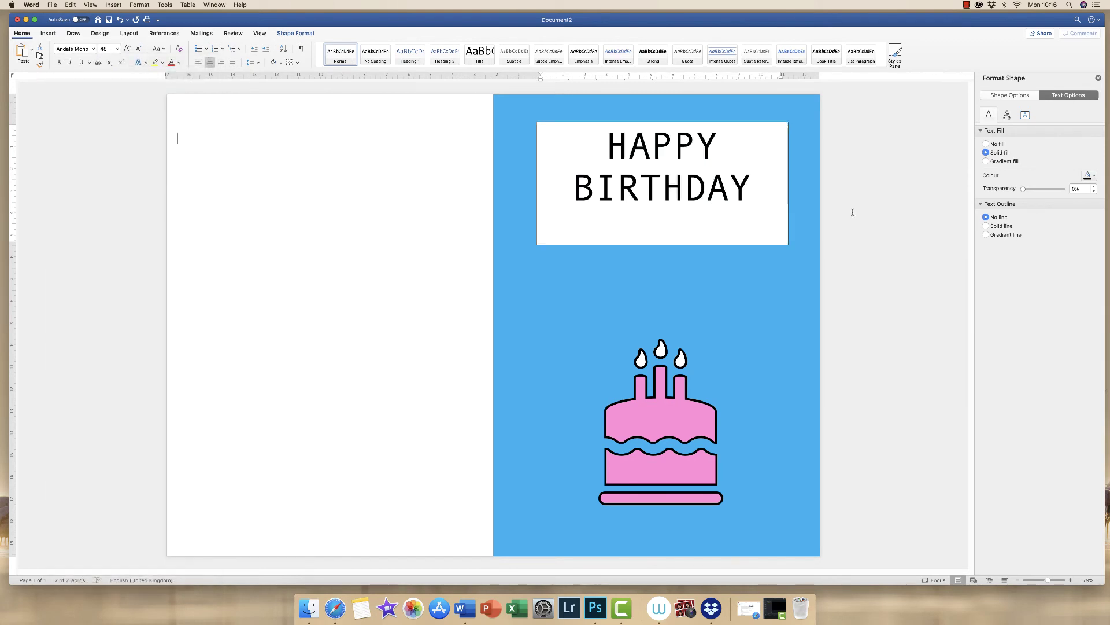
- Shorten the greeting text box from its lower edge to about 4.2 cm high, closely fitting the two lines
click(660, 246)
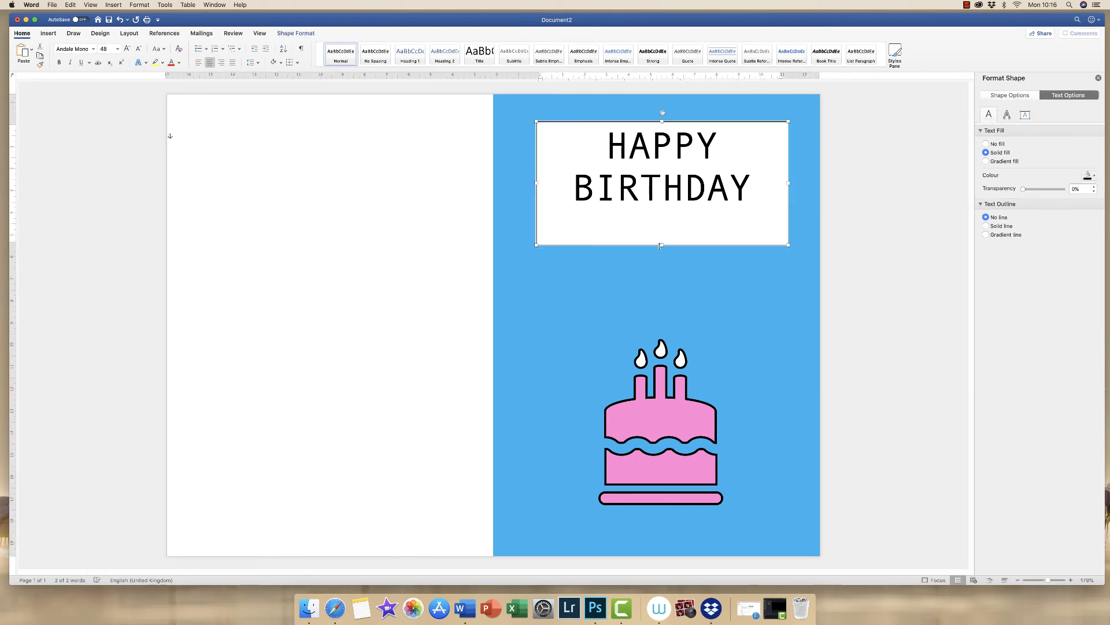
drag(662, 242, 663, 214)
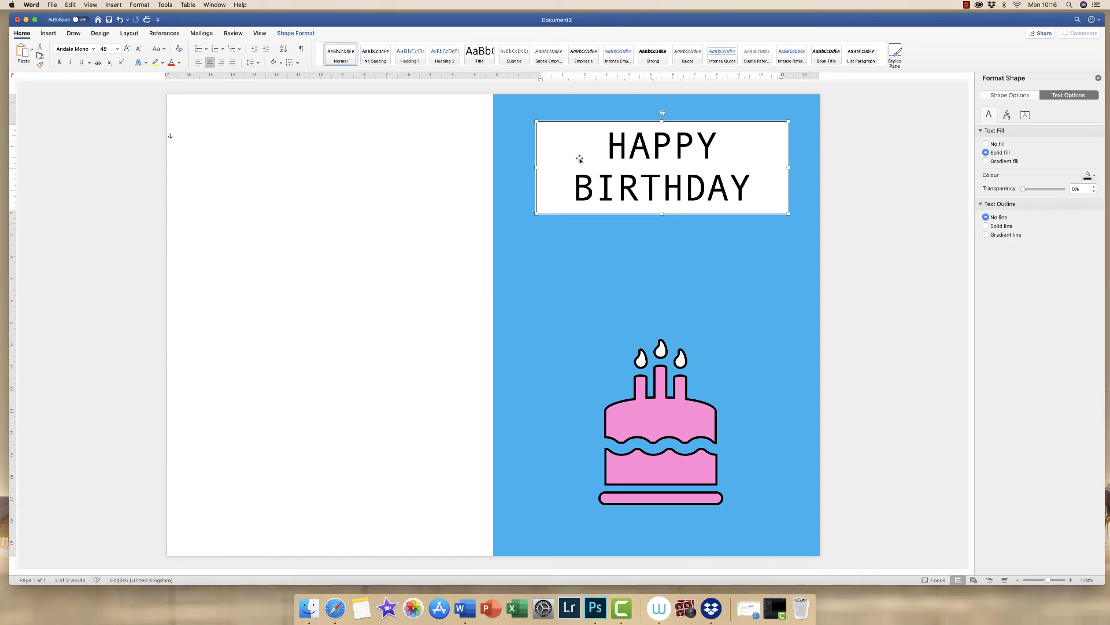
click(861, 226)
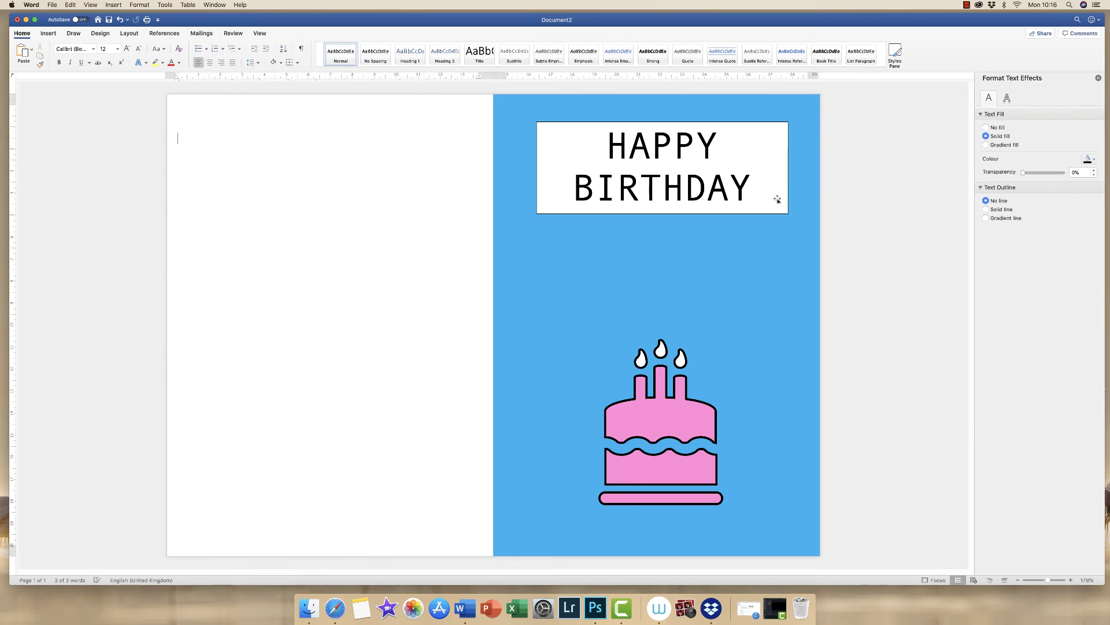
- Try removing the white fill and the black outline from the greeting text box
click(591, 153)
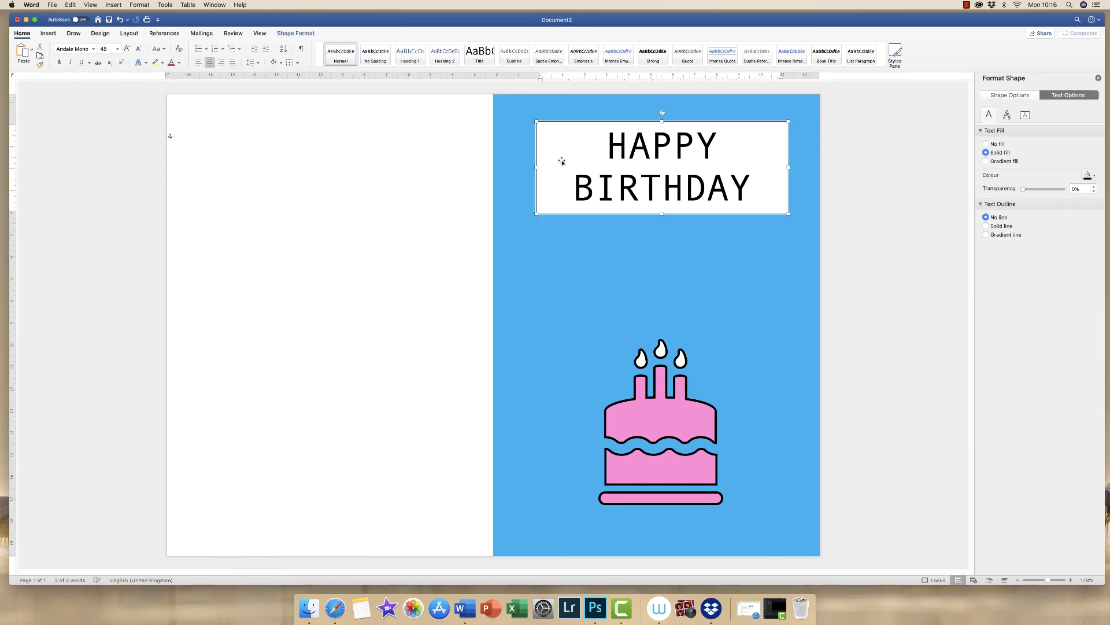
click(294, 35)
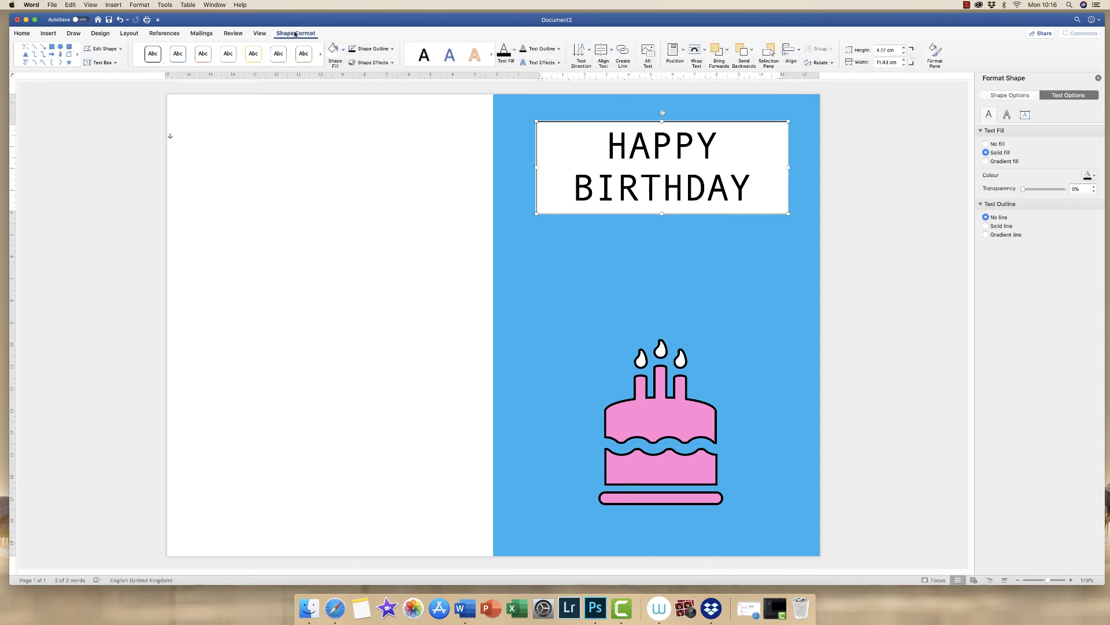
click(340, 51)
click(348, 70)
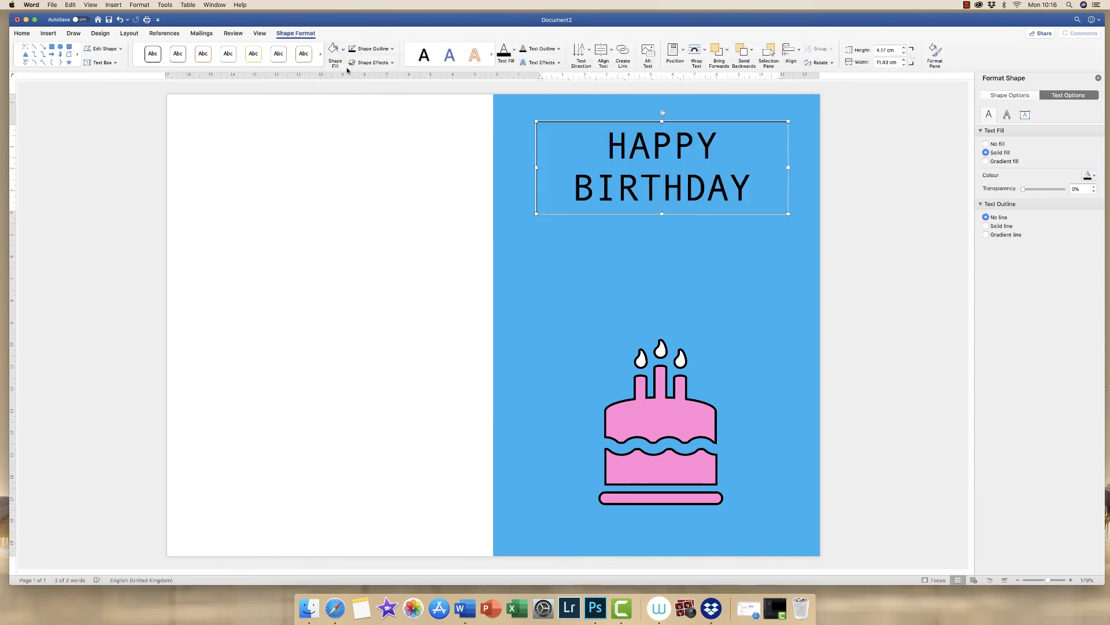
click(376, 49)
click(385, 65)
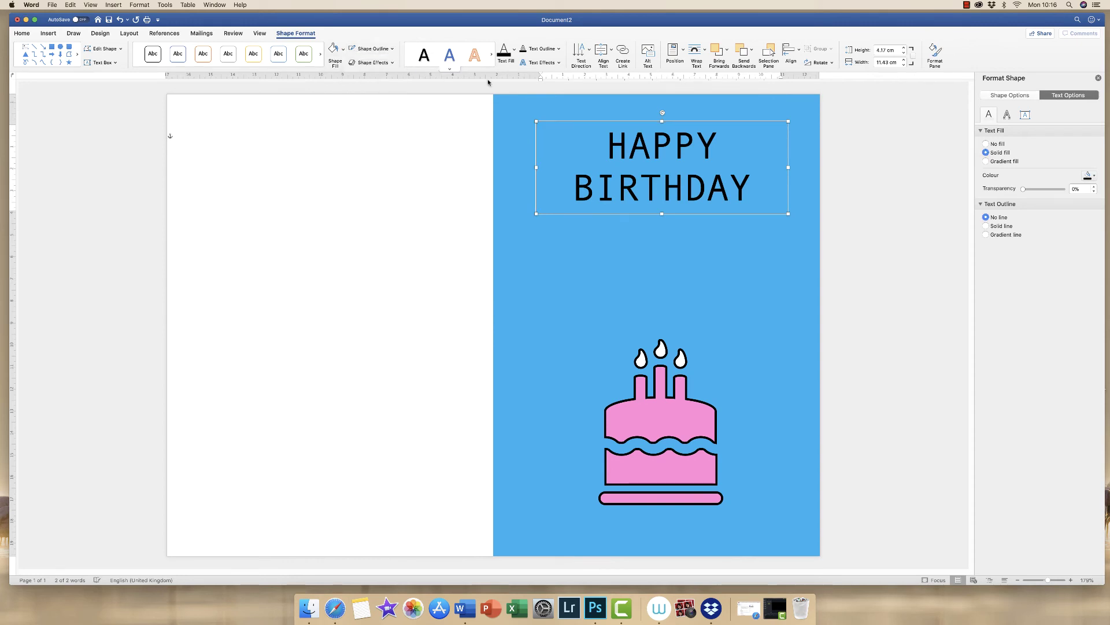
click(885, 225)
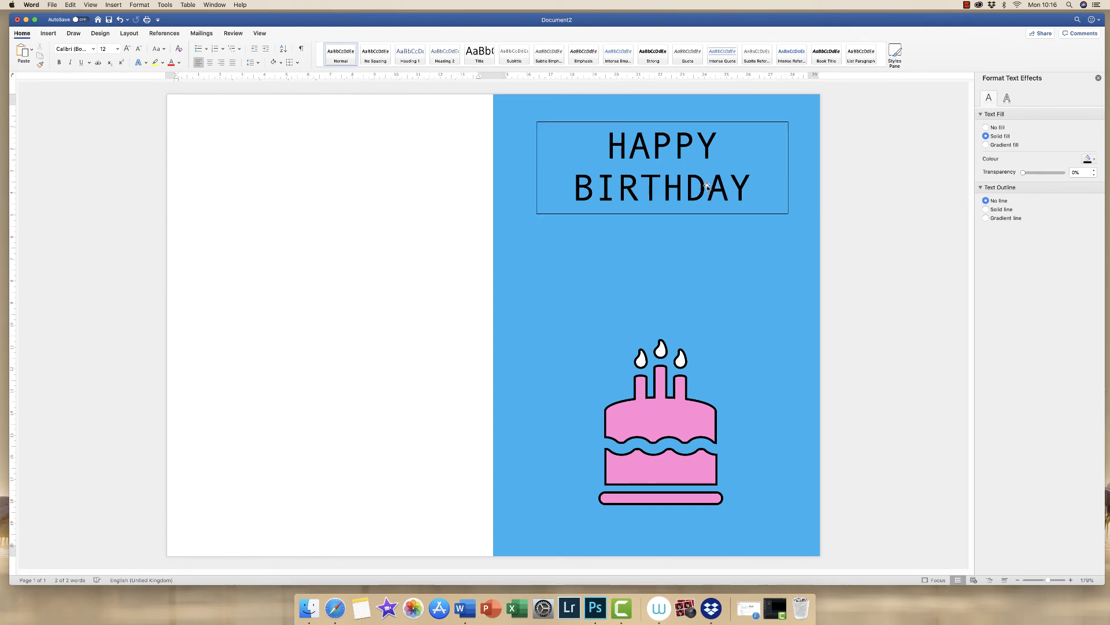
- Widen the greeting text box on both sides to span the full blue half, about 14.9 cm wide
click(705, 186)
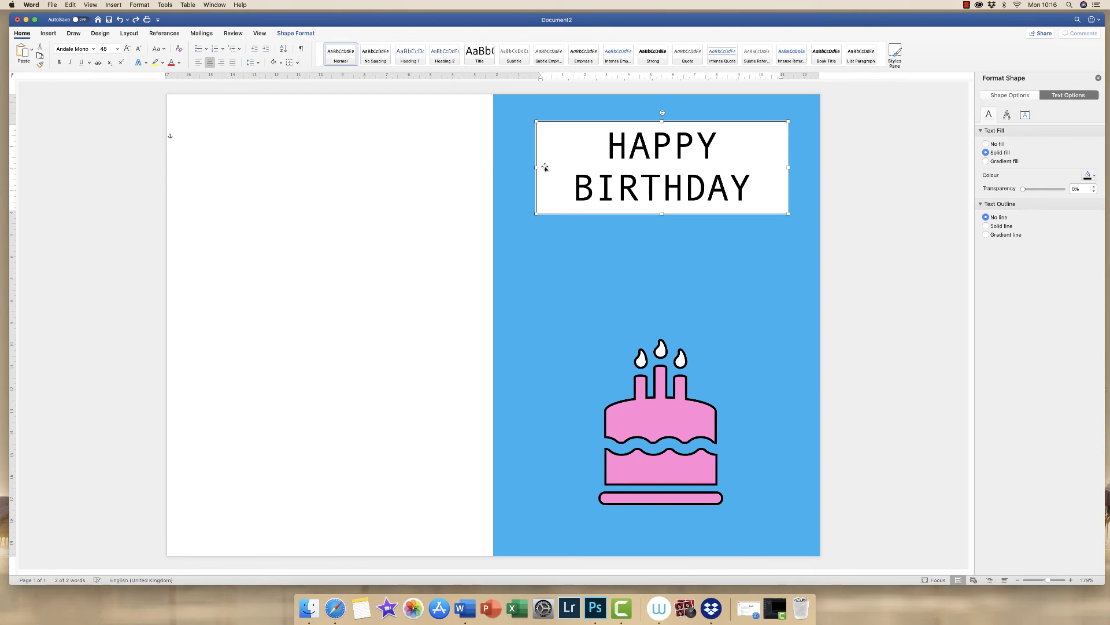
drag(537, 167, 492, 169)
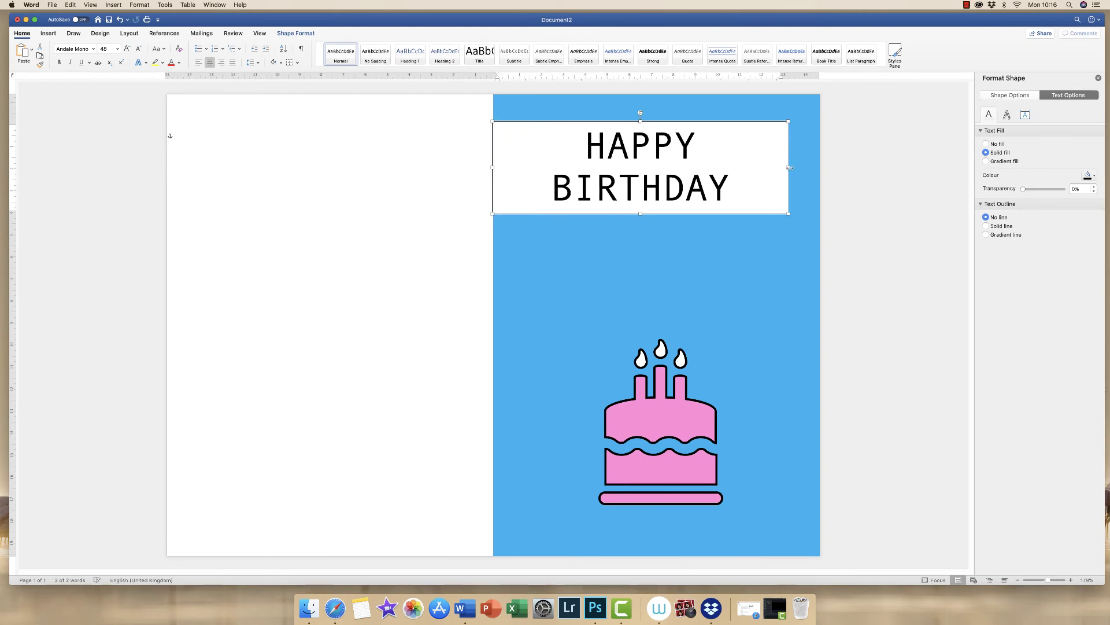
drag(790, 167, 820, 168)
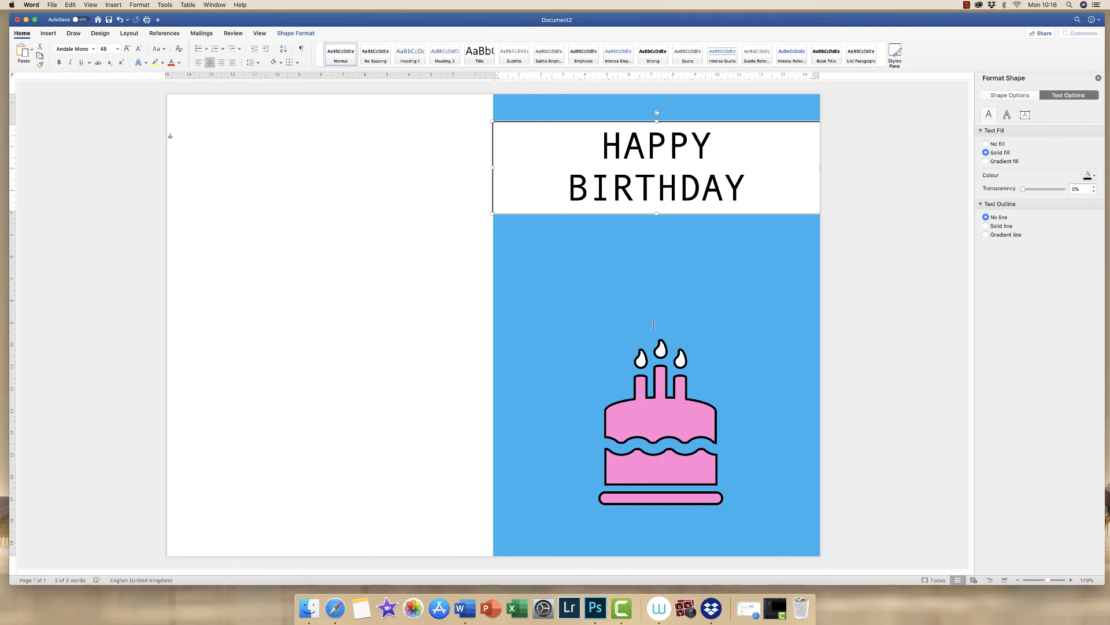
- Fill the greeting text box with the recently used purple-blue colour
click(292, 35)
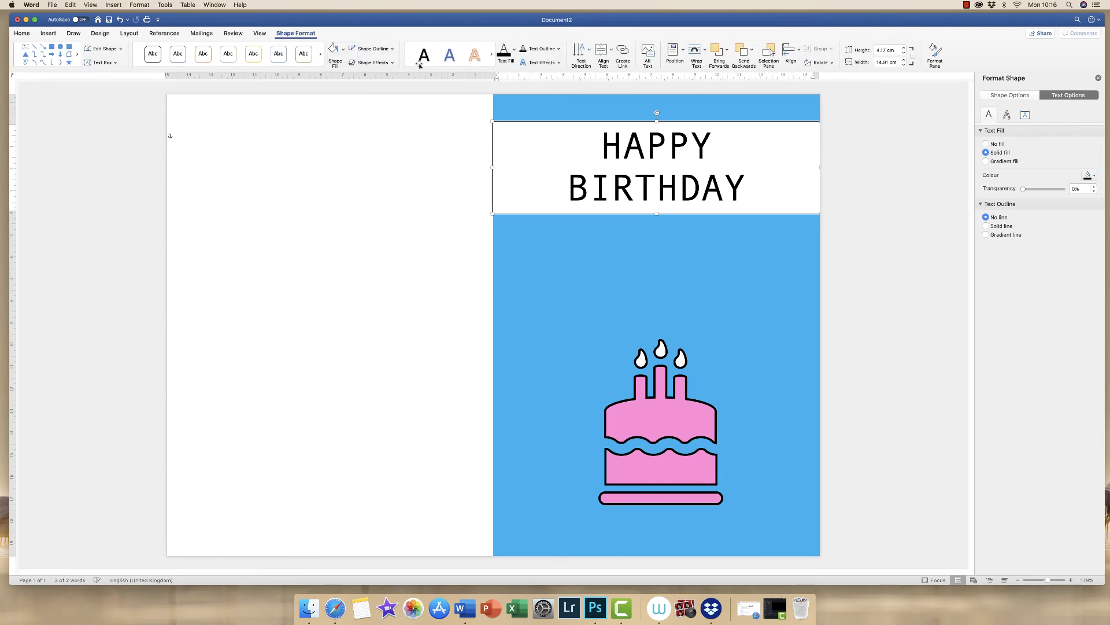
click(344, 49)
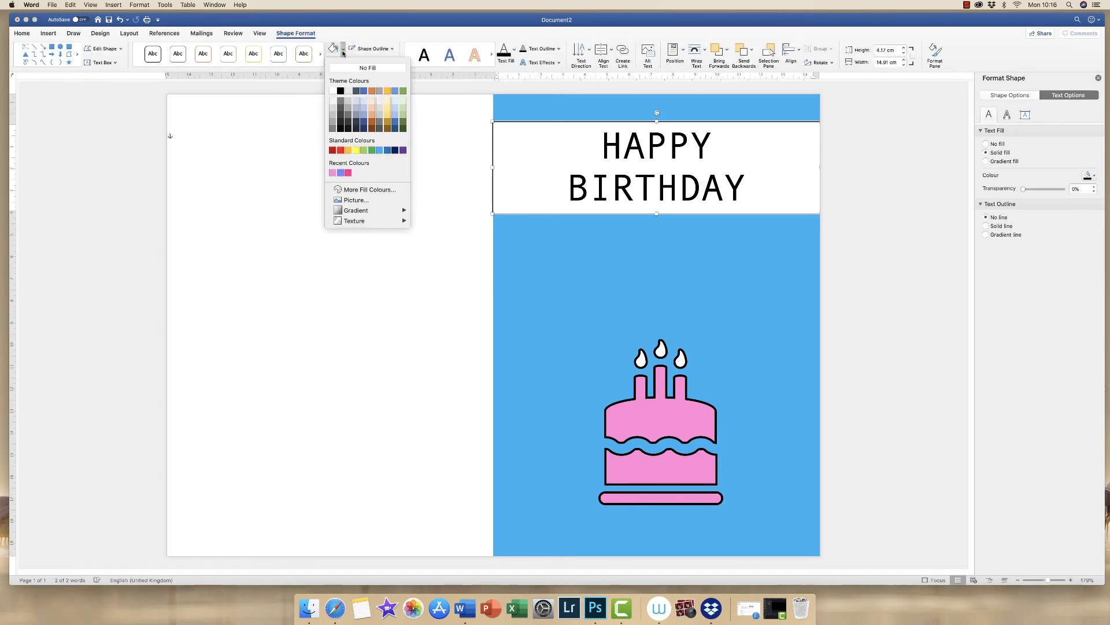
click(341, 173)
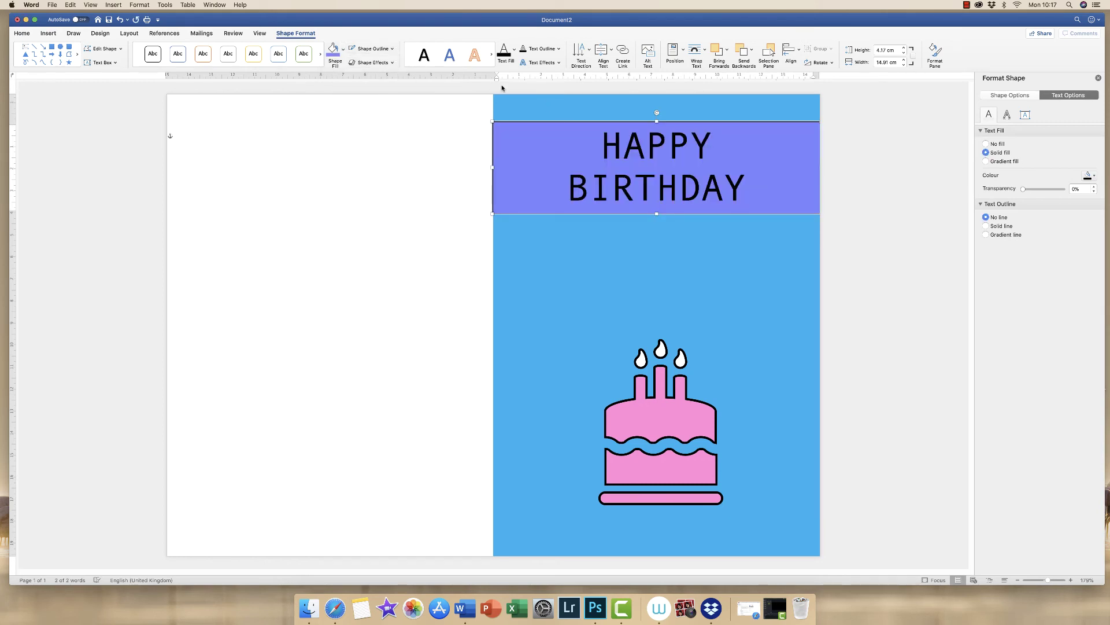
- Remove the outline from the greeting text box
click(758, 161)
click(287, 35)
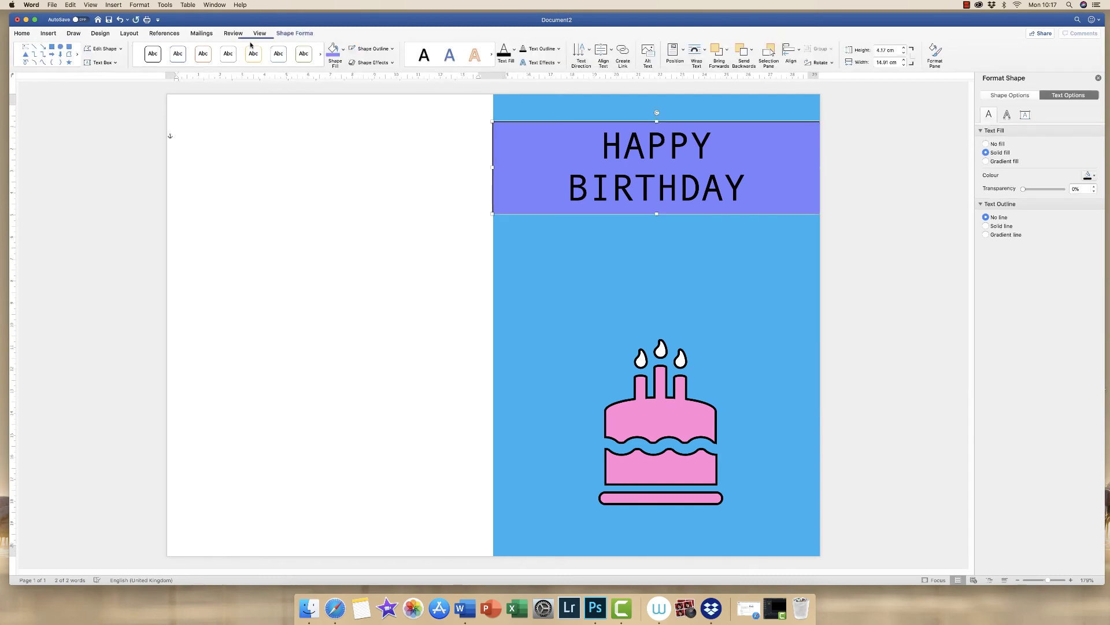
click(392, 49)
click(388, 65)
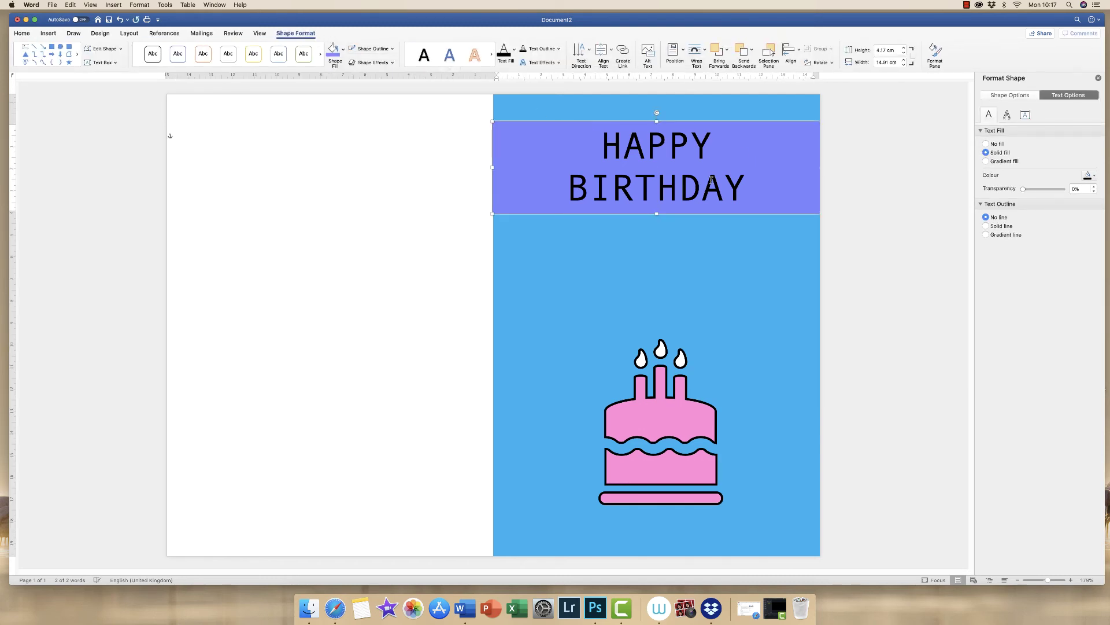
click(867, 242)
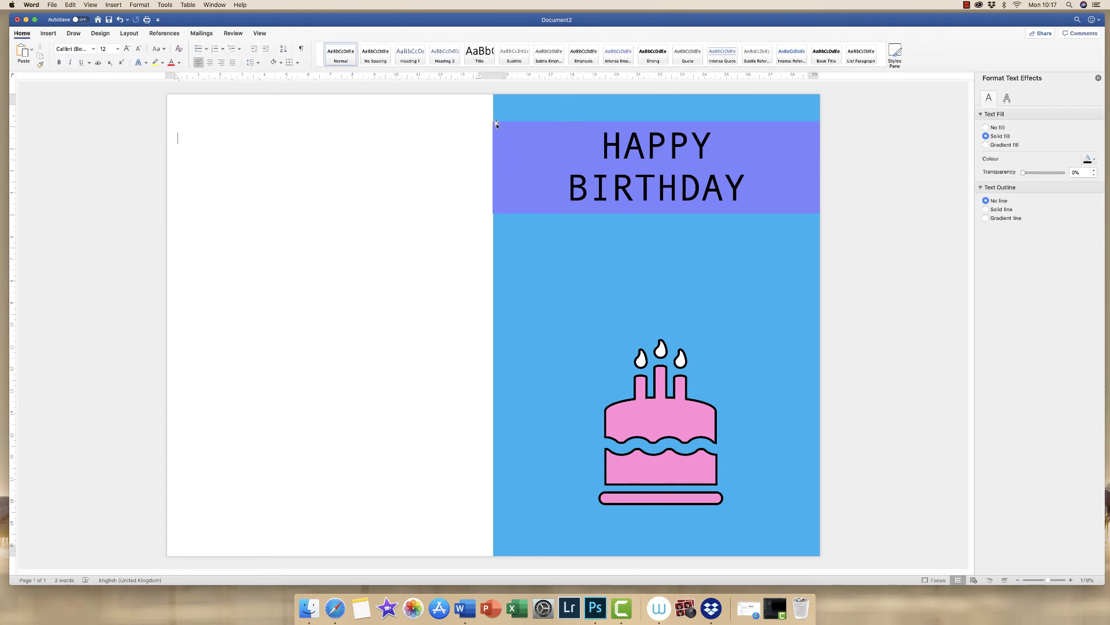
- Send the greeting banner to the back, behind the white left-half rectangle, and move it lower on the blue half
drag(1050, 580, 1058, 580)
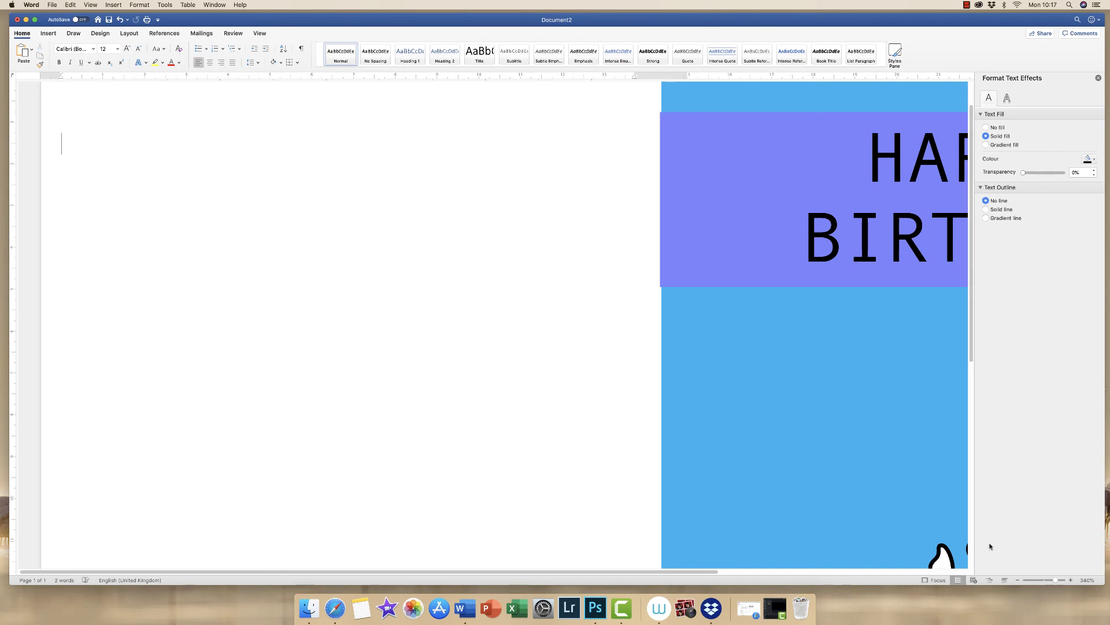
drag(1055, 581, 1048, 584)
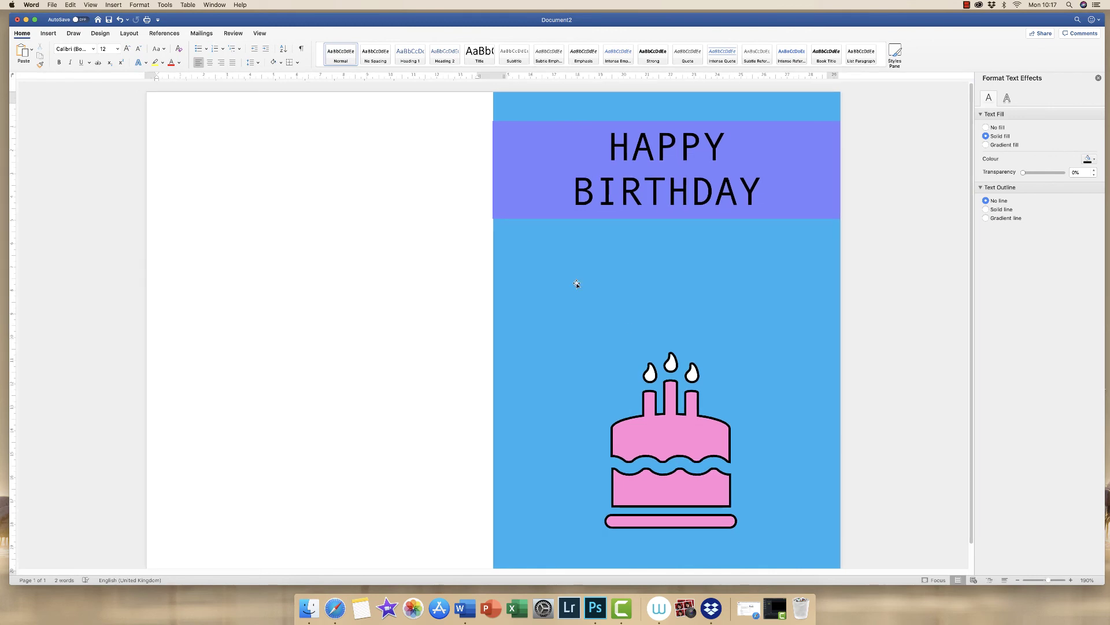
click(529, 161)
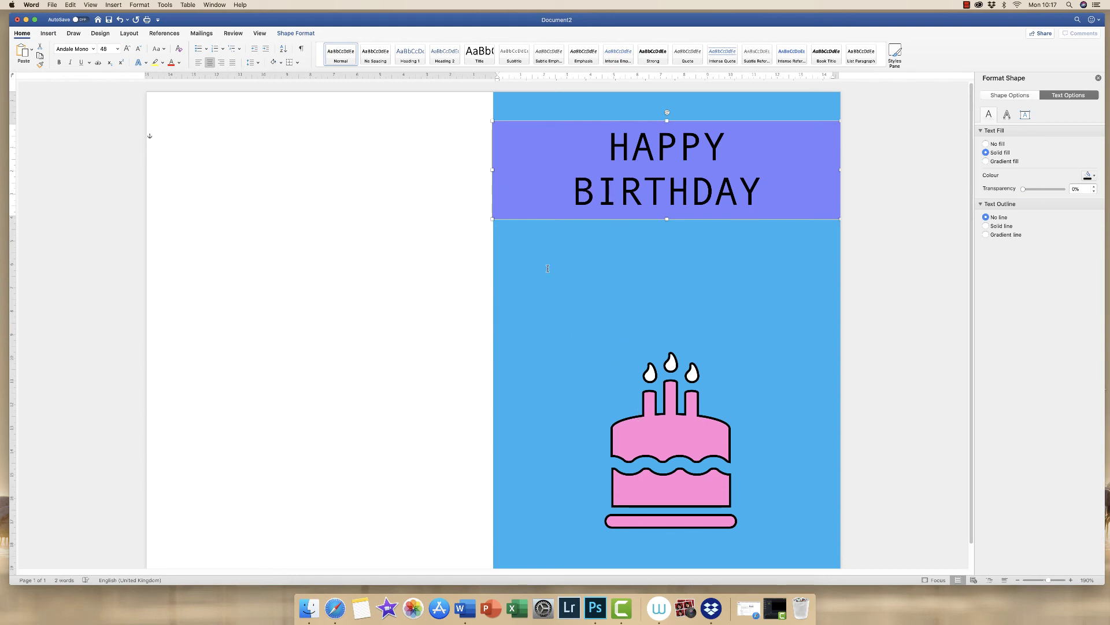
click(297, 33)
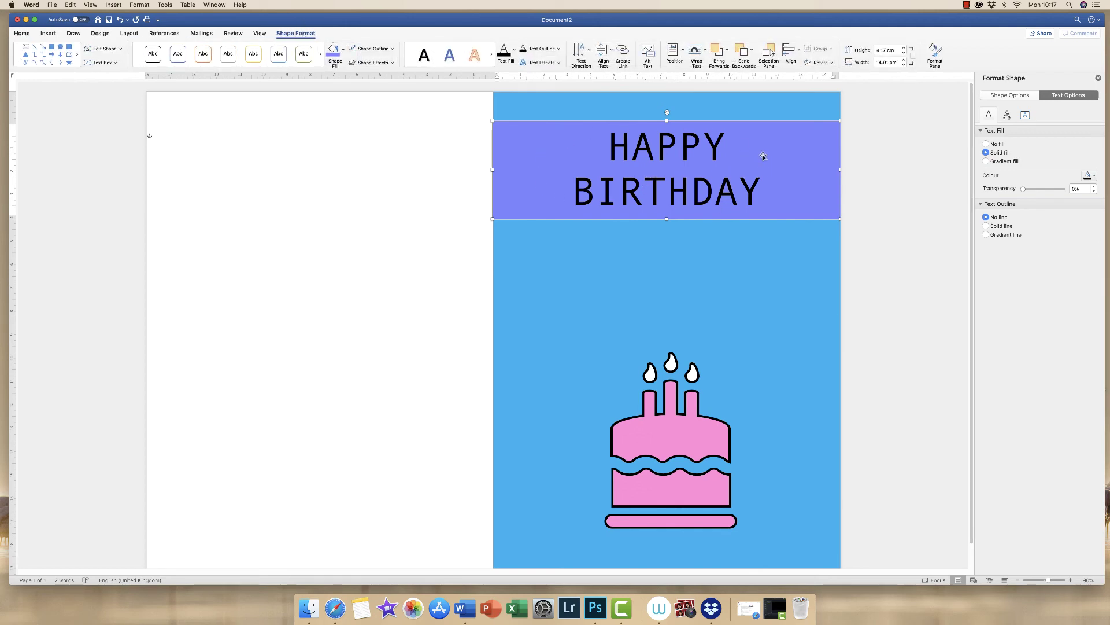
click(752, 52)
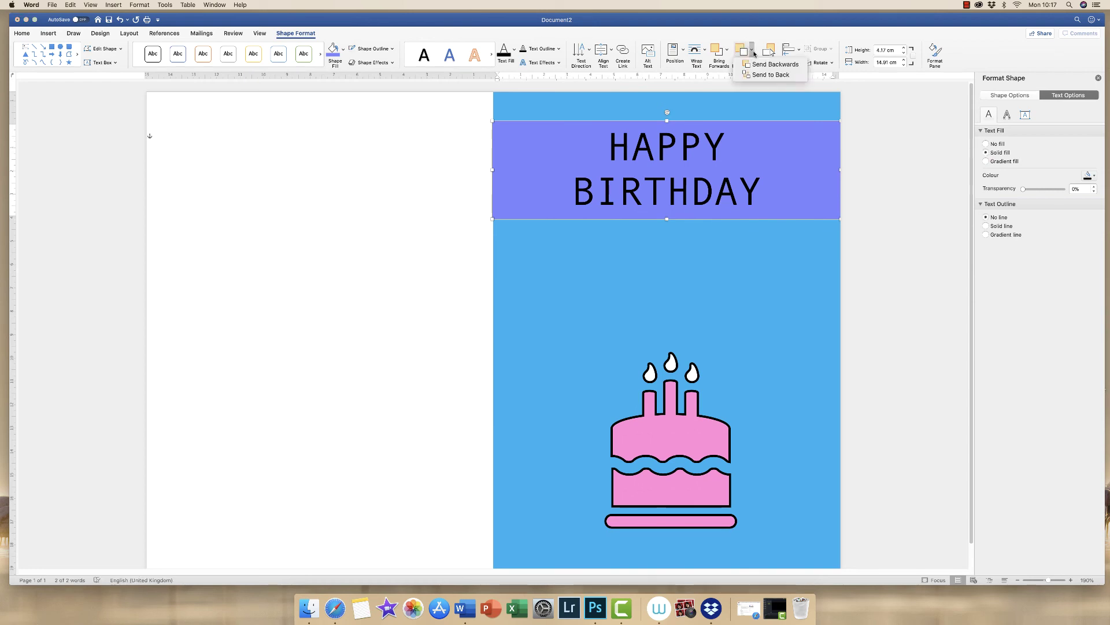
click(761, 75)
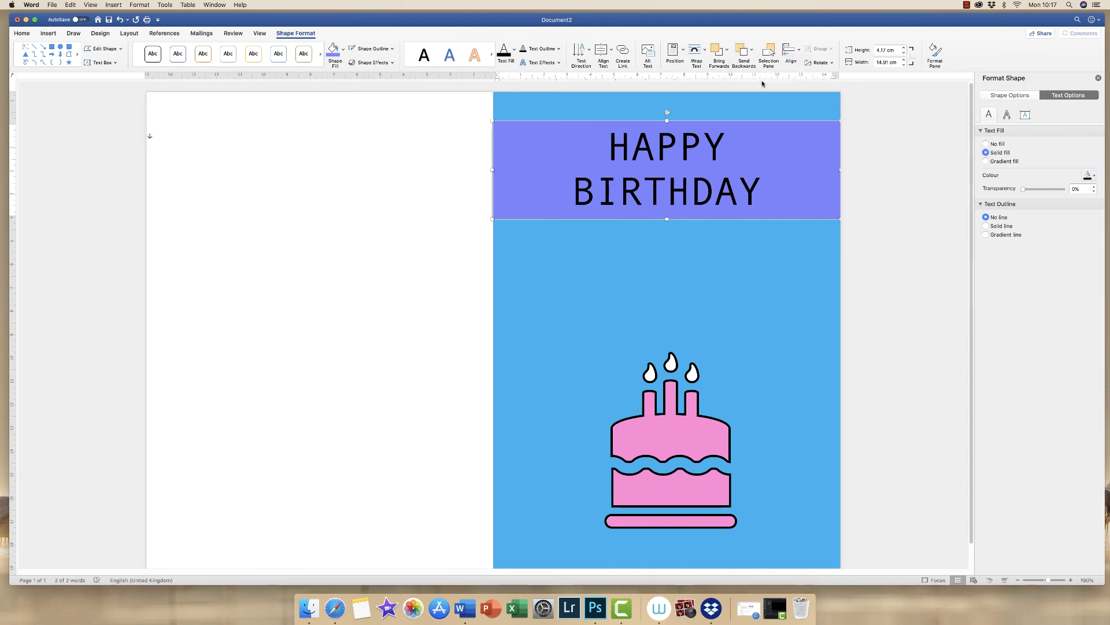
click(888, 285)
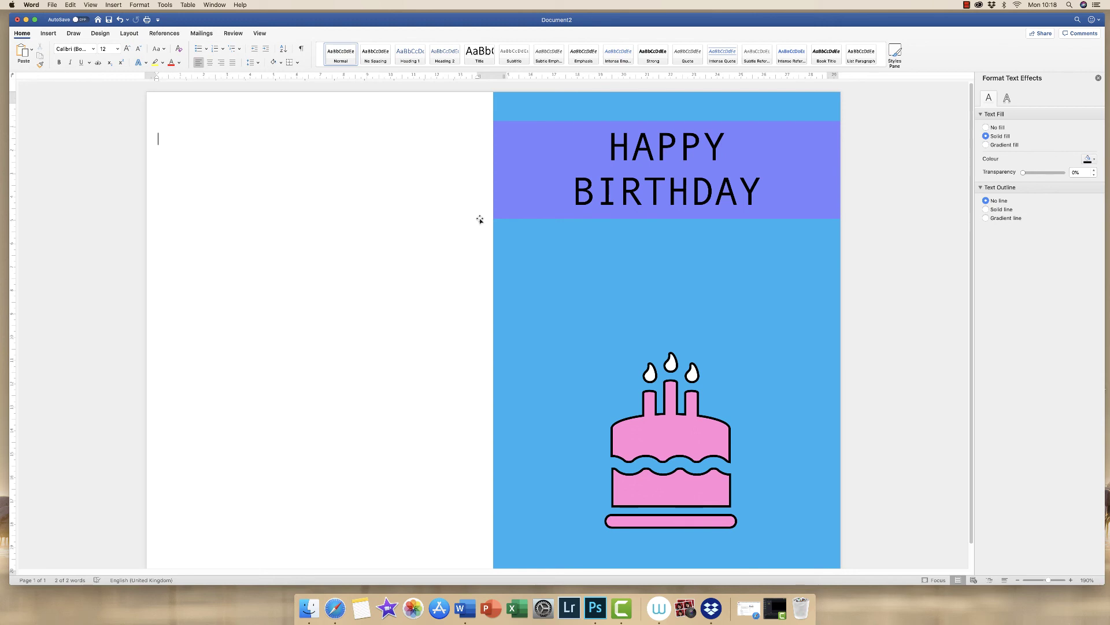
click(682, 189)
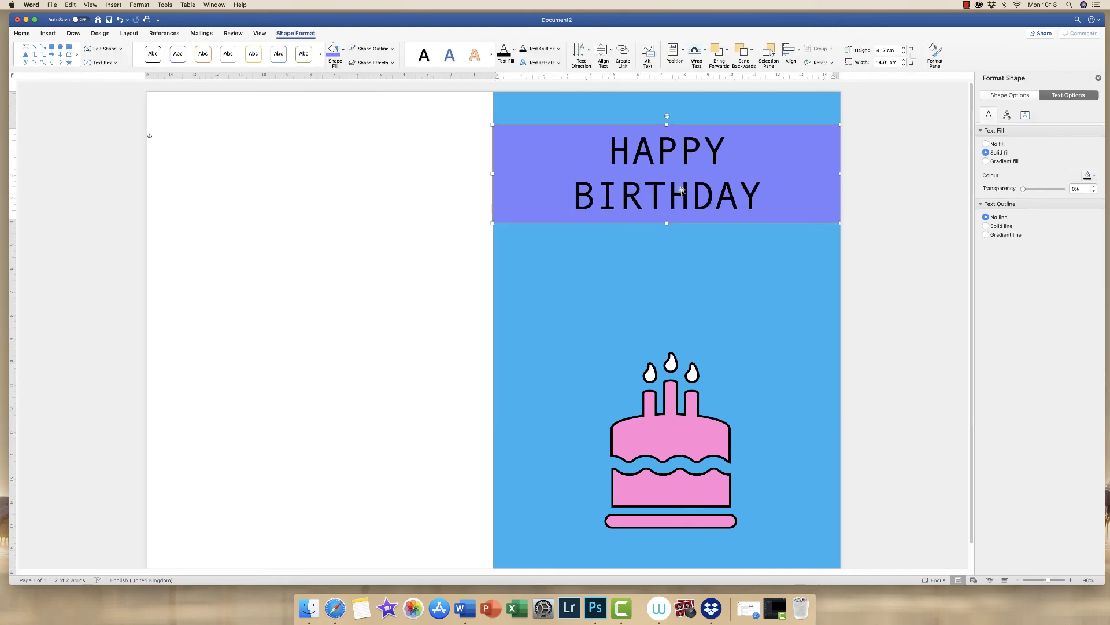
drag(675, 184, 676, 205)
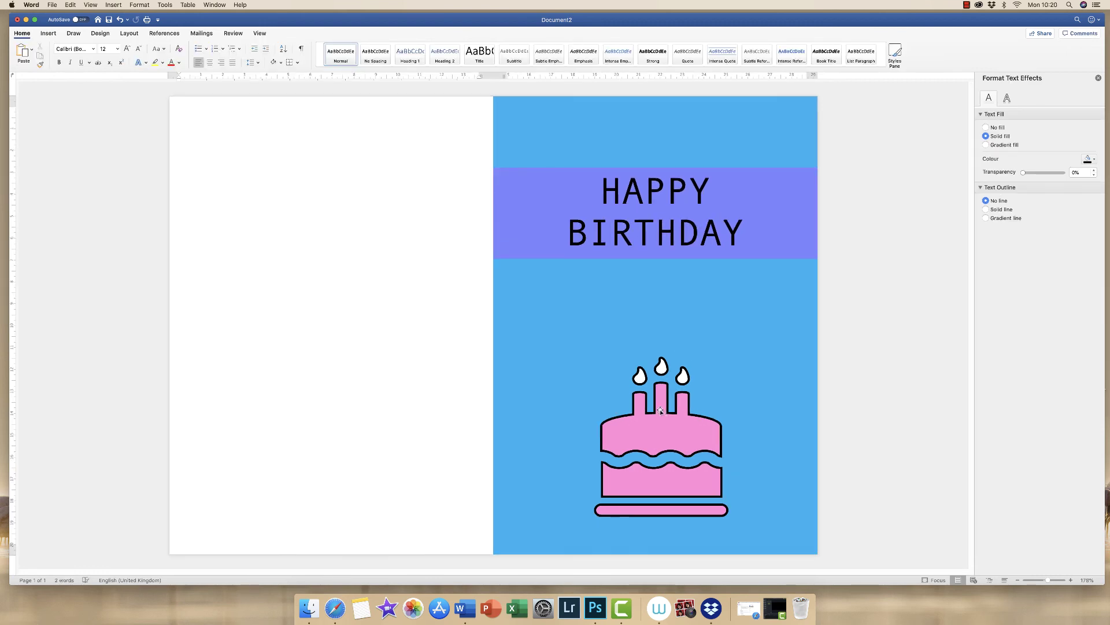
- Enlarge the cake icon proportionally from its upper right corner and recentre it beneath the greeting banner
click(660, 410)
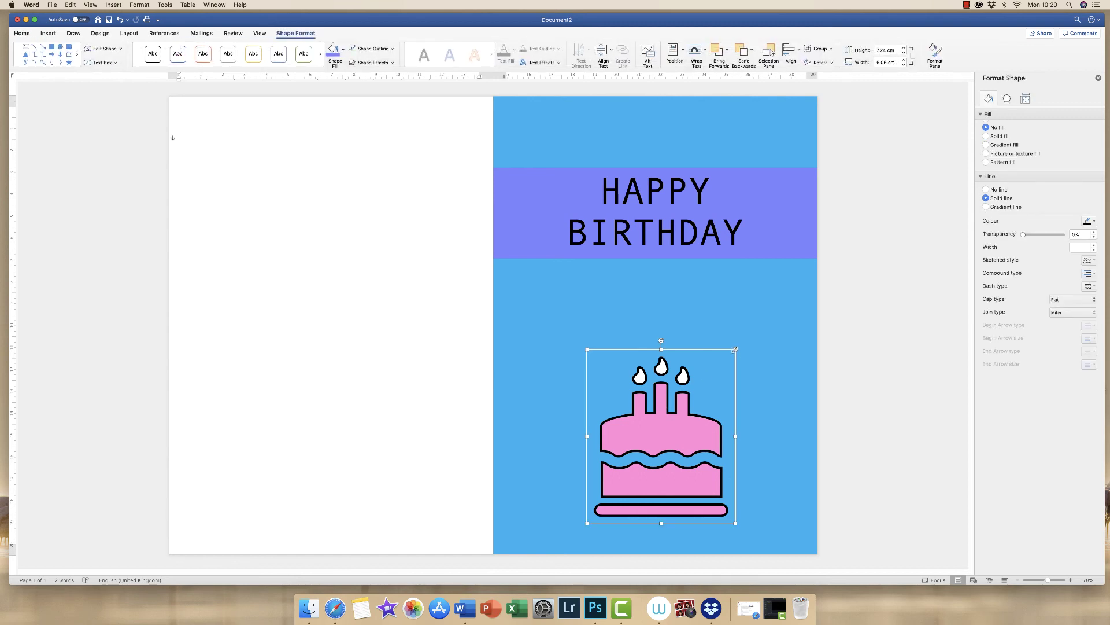
mouse_move(735, 349)
mouse_down()
mouse_move(728, 301)
mouse_move(718, 359)
mouse_move(728, 343)
mouse_up()
drag(734, 339, 755, 320)
drag(682, 407, 665, 406)
- Give the greeting banner a black outline
click(793, 226)
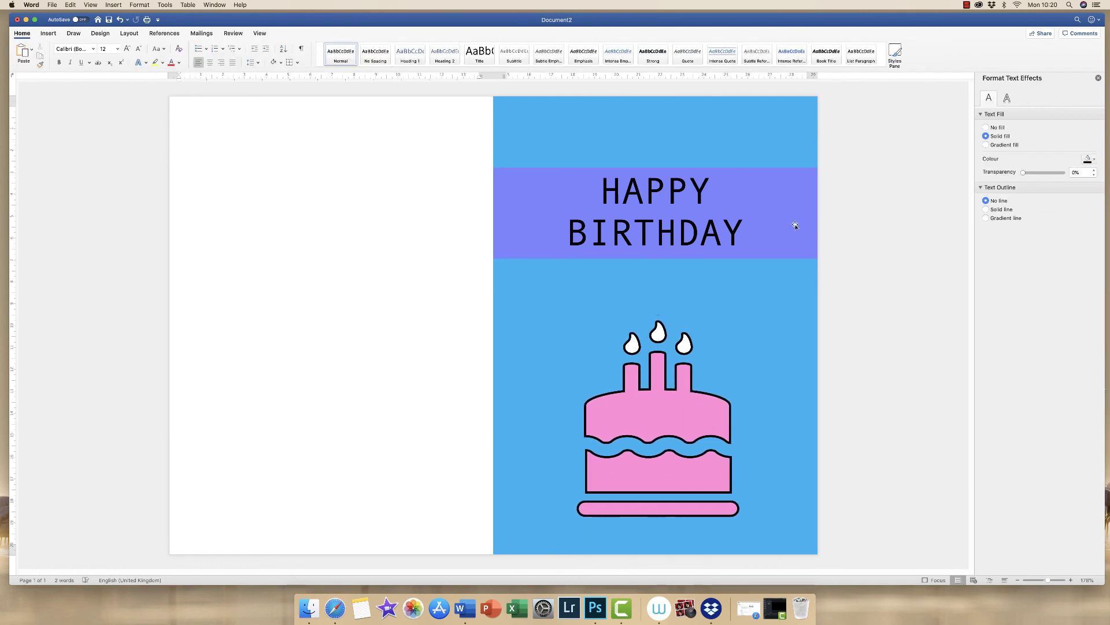
click(319, 35)
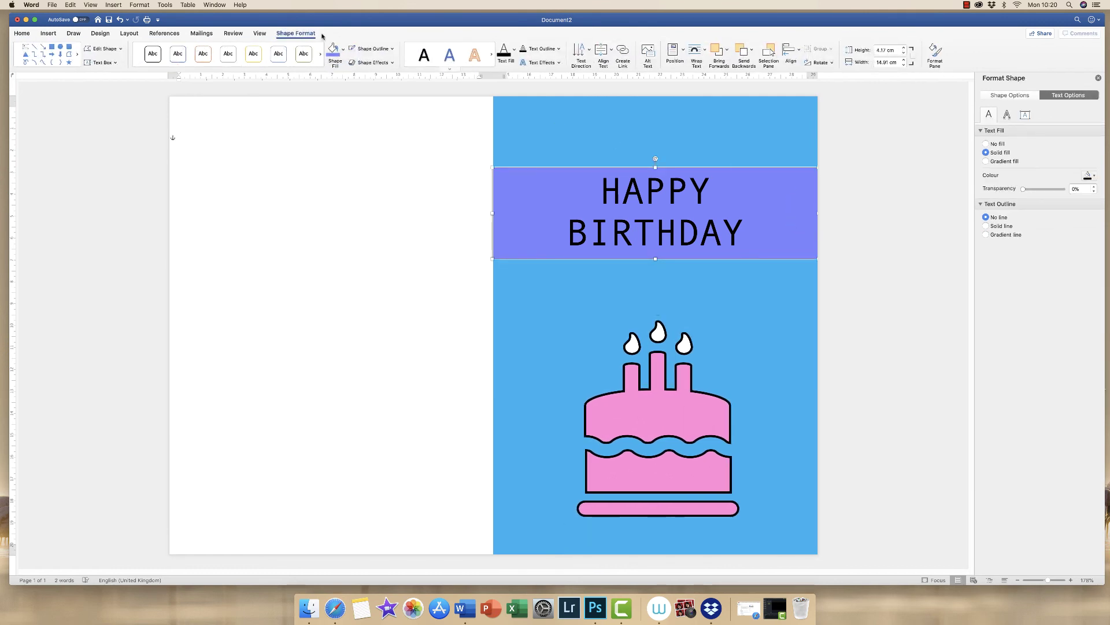
click(392, 48)
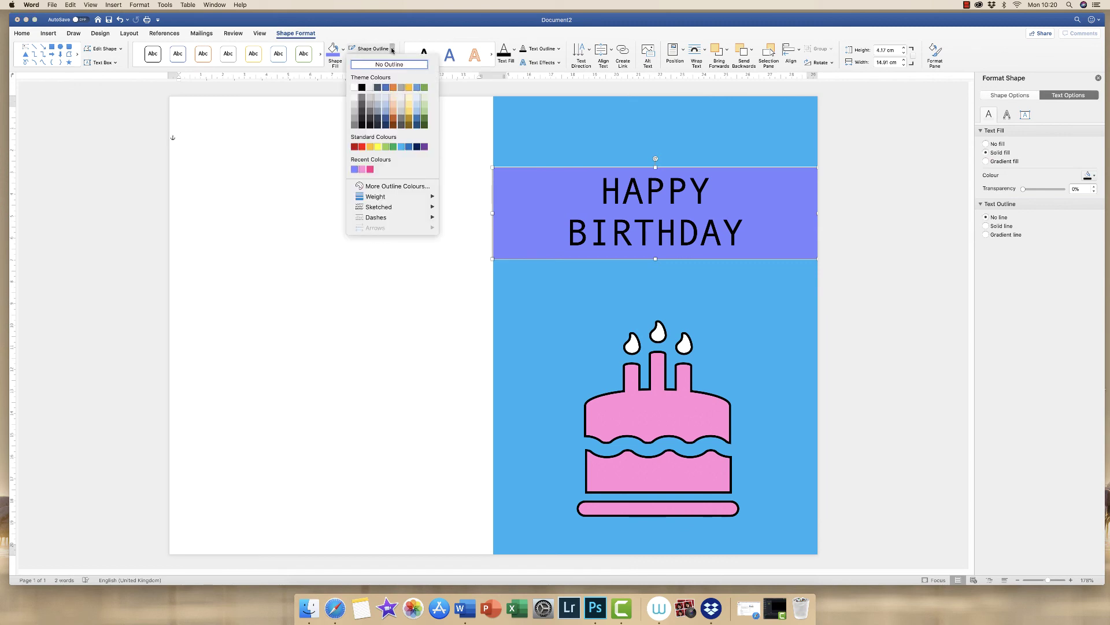
click(355, 86)
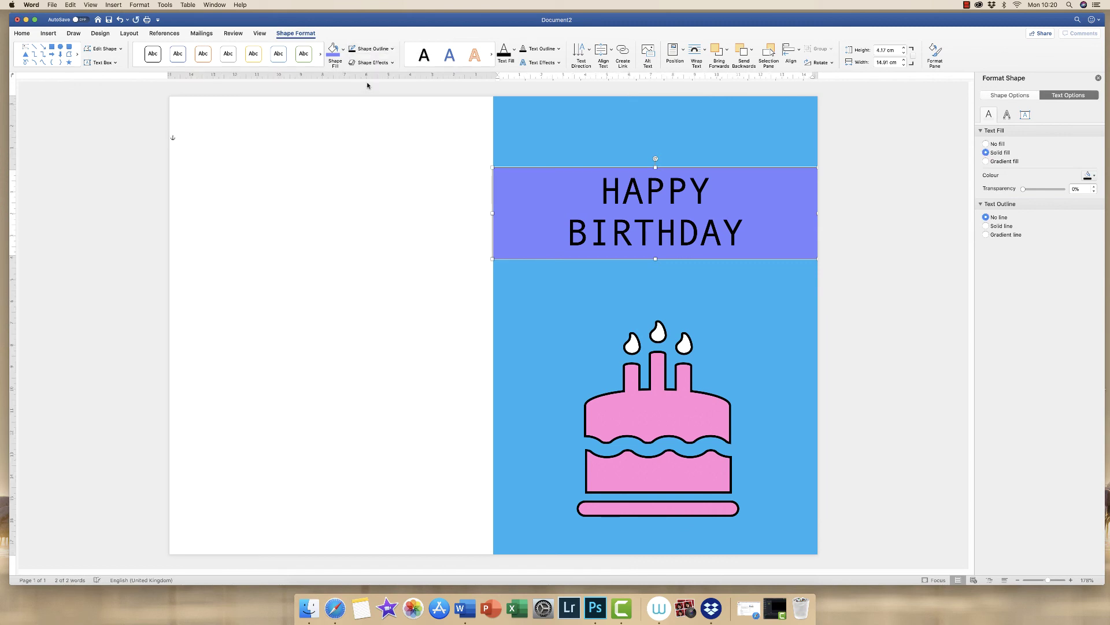
click(861, 254)
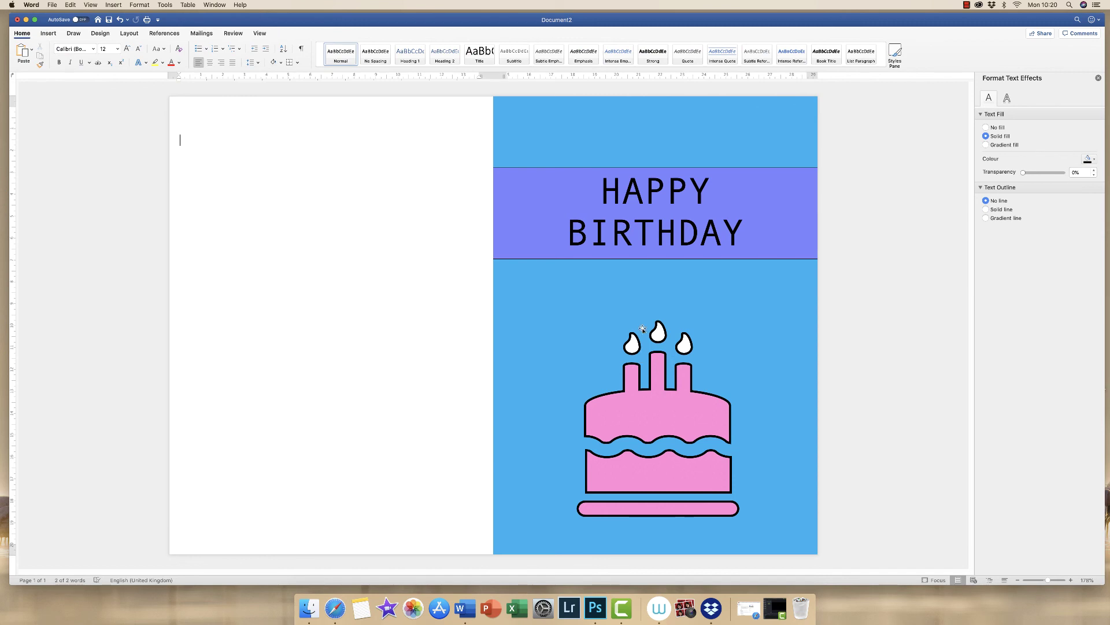
- Thicken the greeting banner's outline to a width of 2.55 pt
click(764, 209)
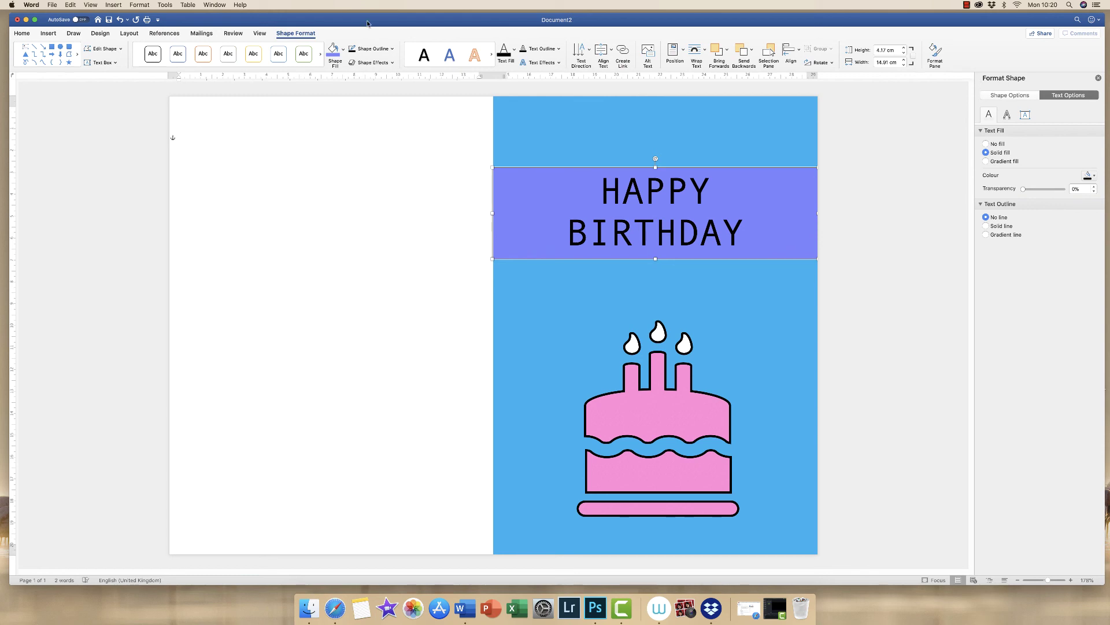
click(981, 204)
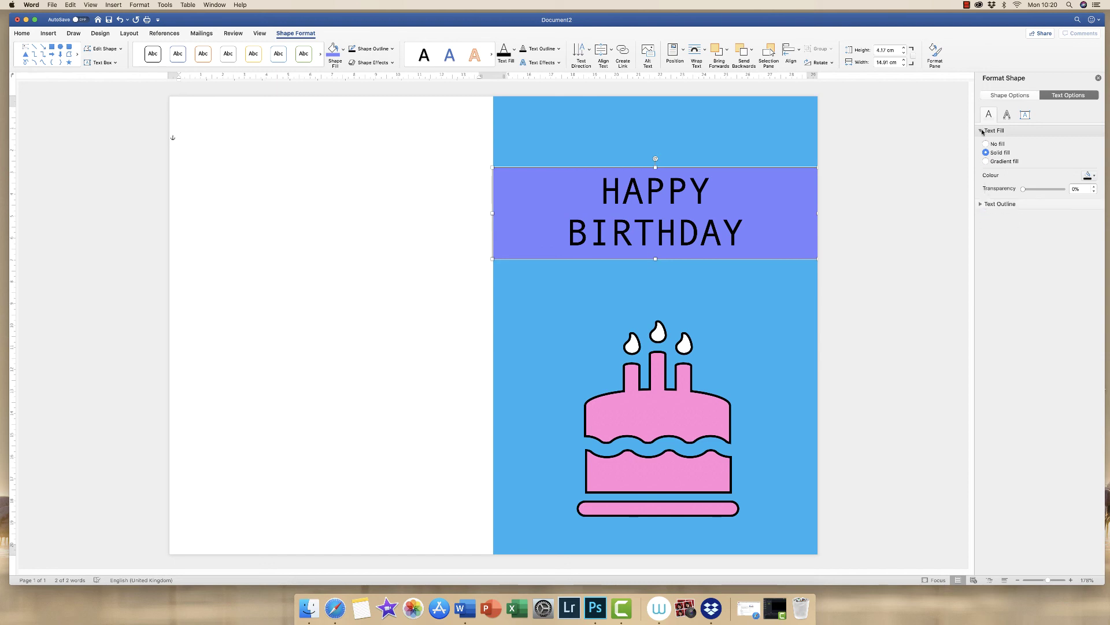
click(1011, 96)
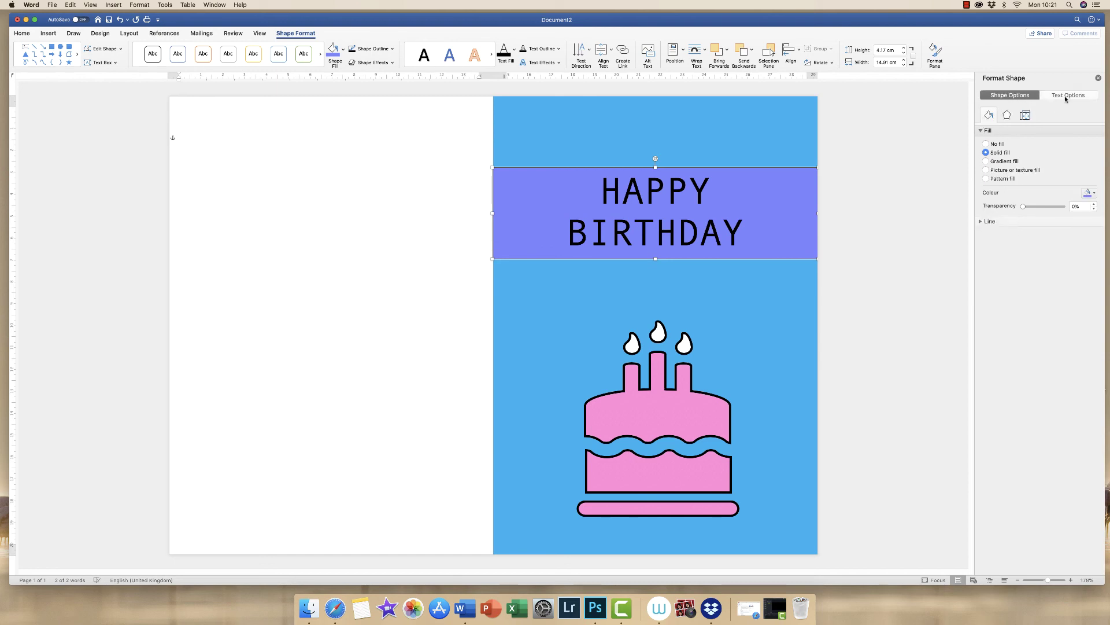
click(1054, 97)
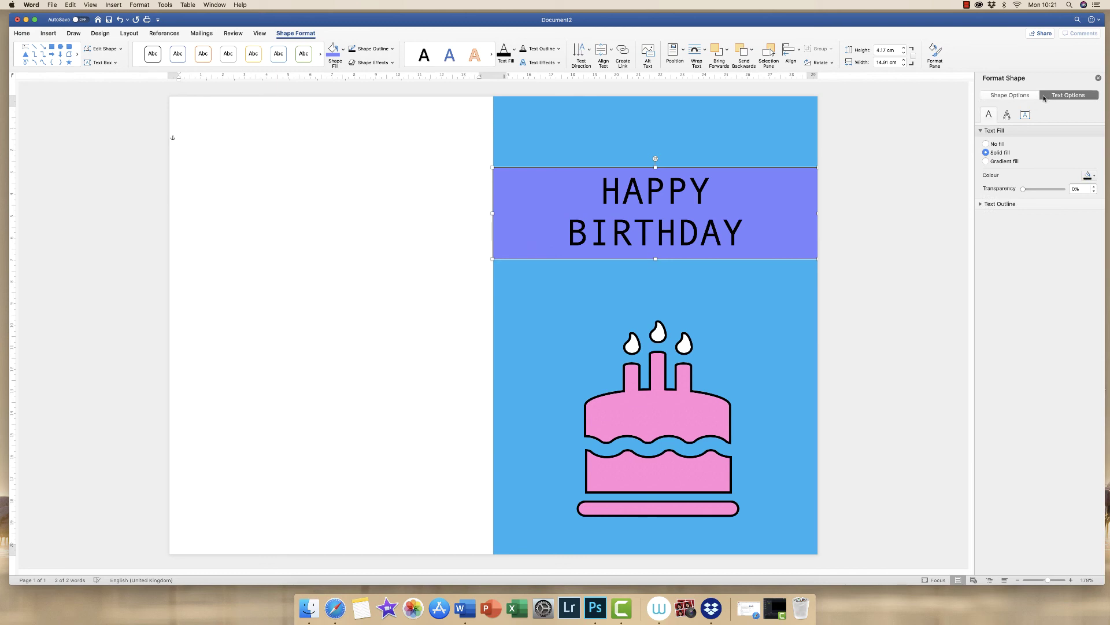
click(995, 97)
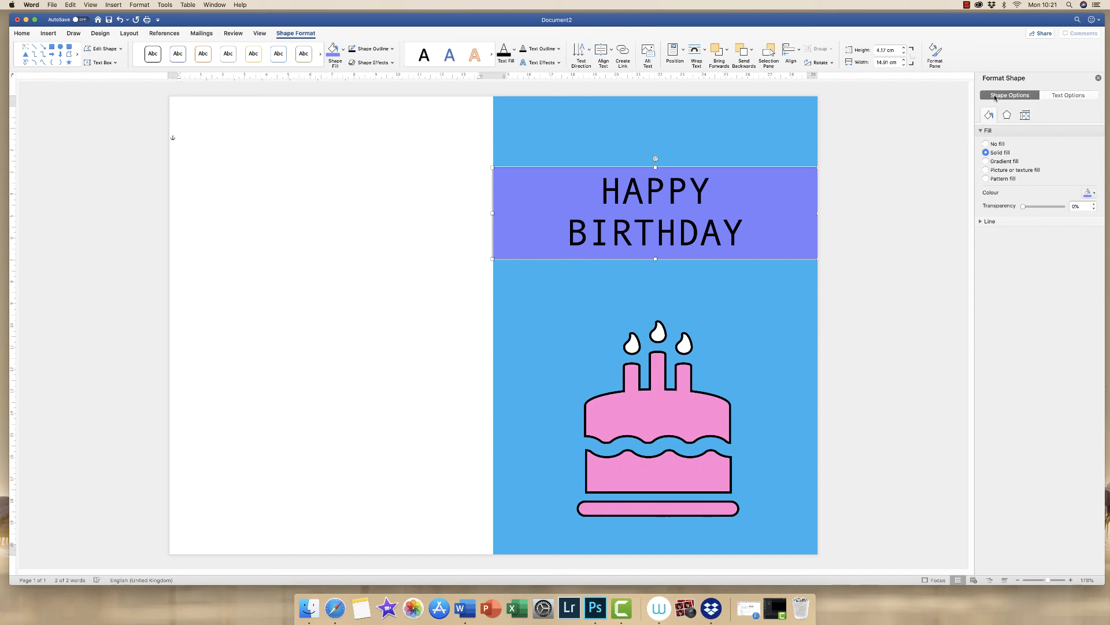
click(981, 222)
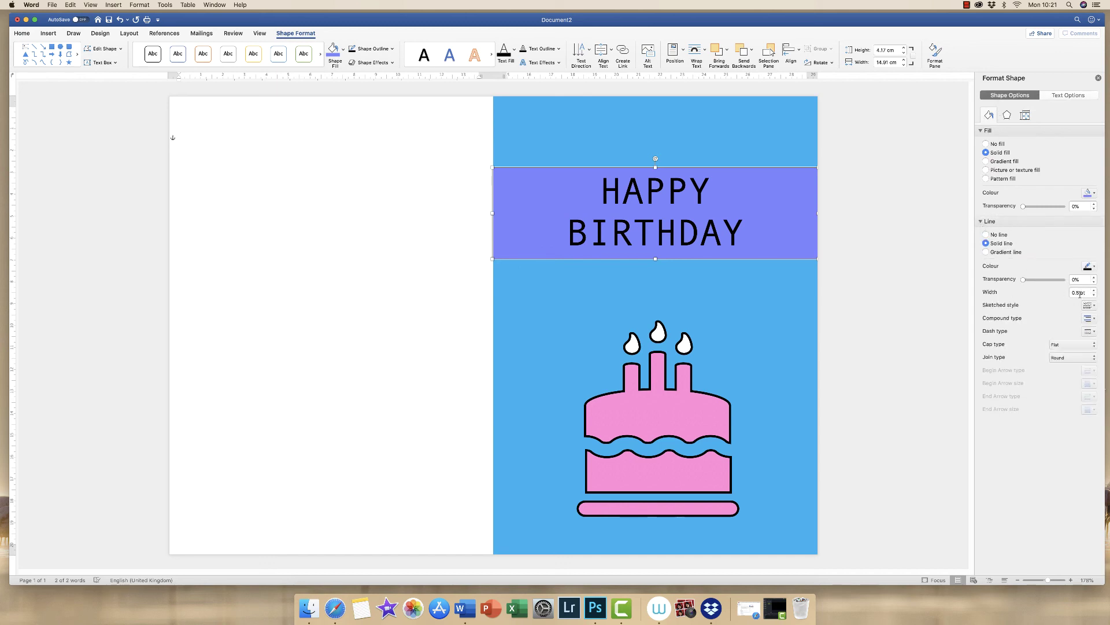
double_click(1078, 293)
text(2)
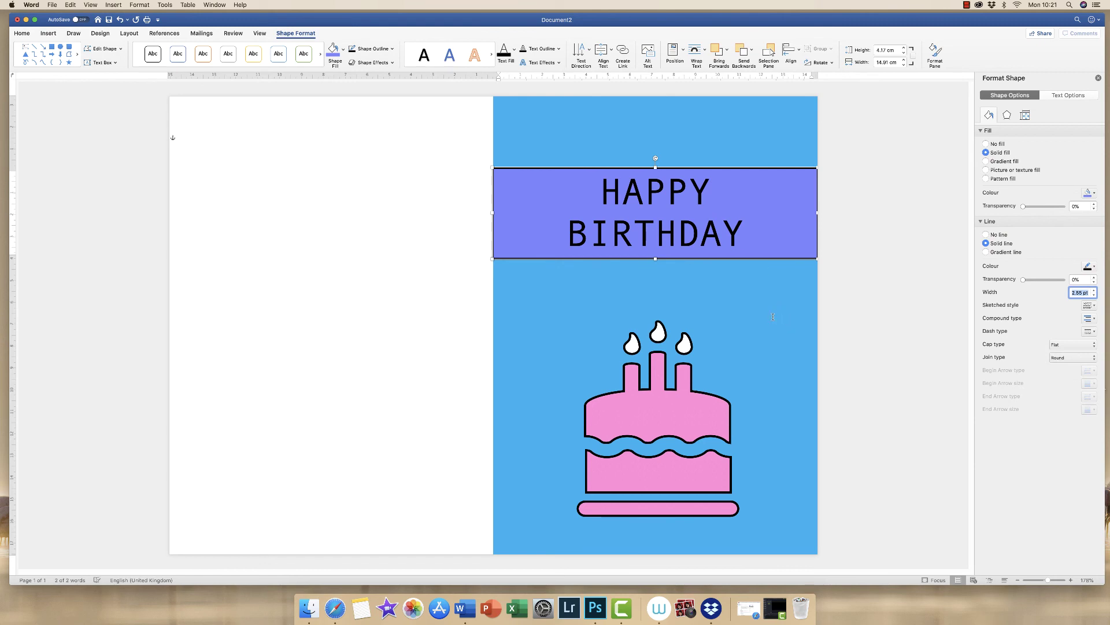
click(823, 288)
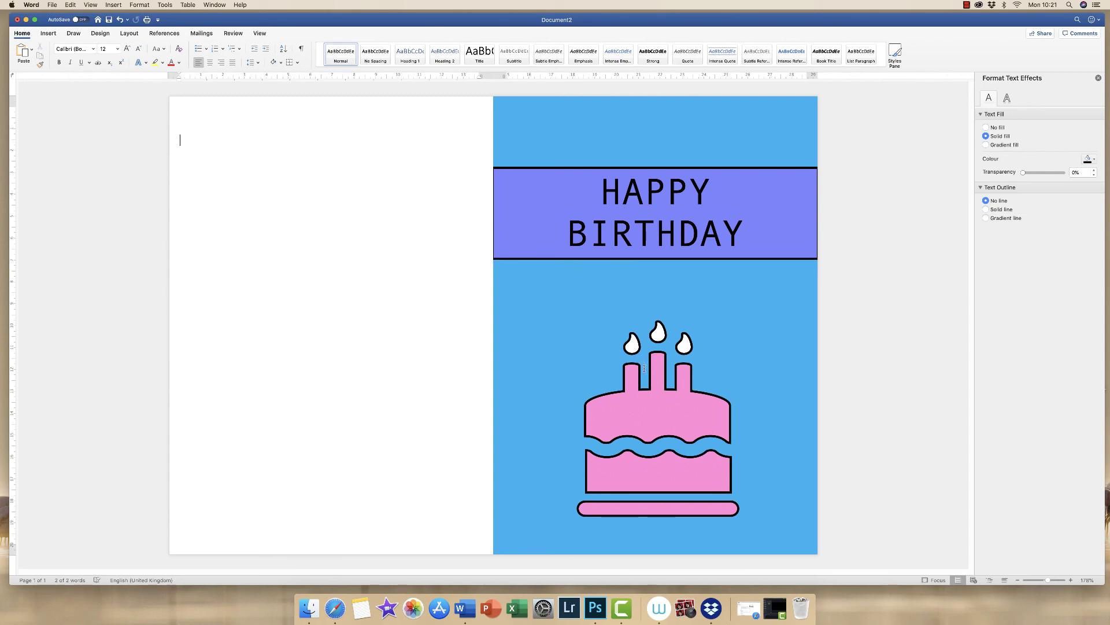
- Widen the greeting banner to about 15.2 cm so its side outlines extend beyond the blue half
click(764, 209)
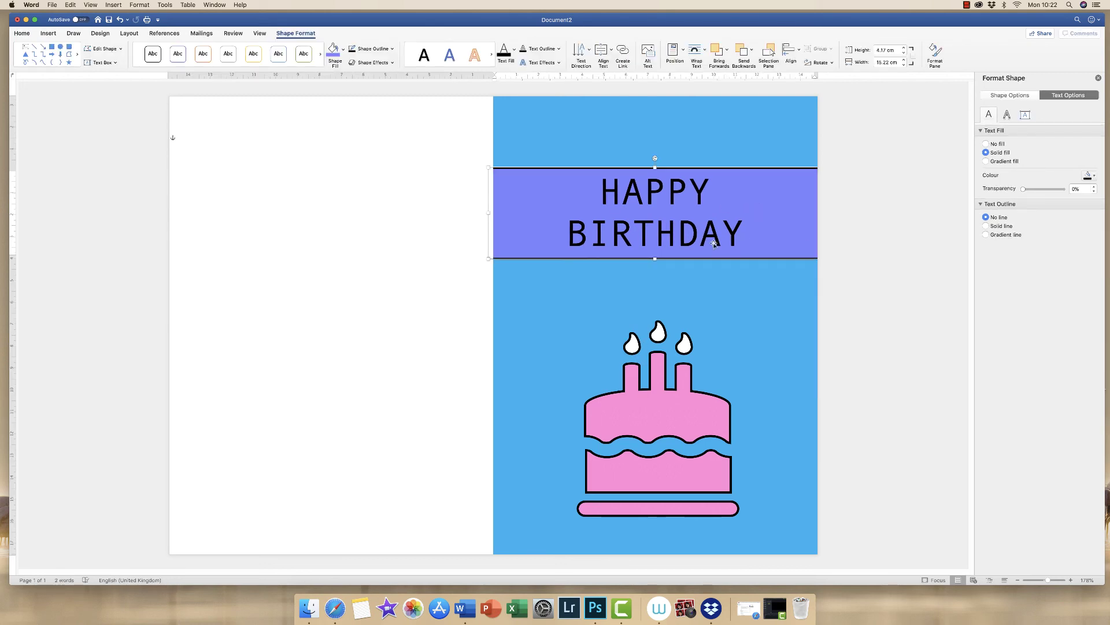
click(853, 266)
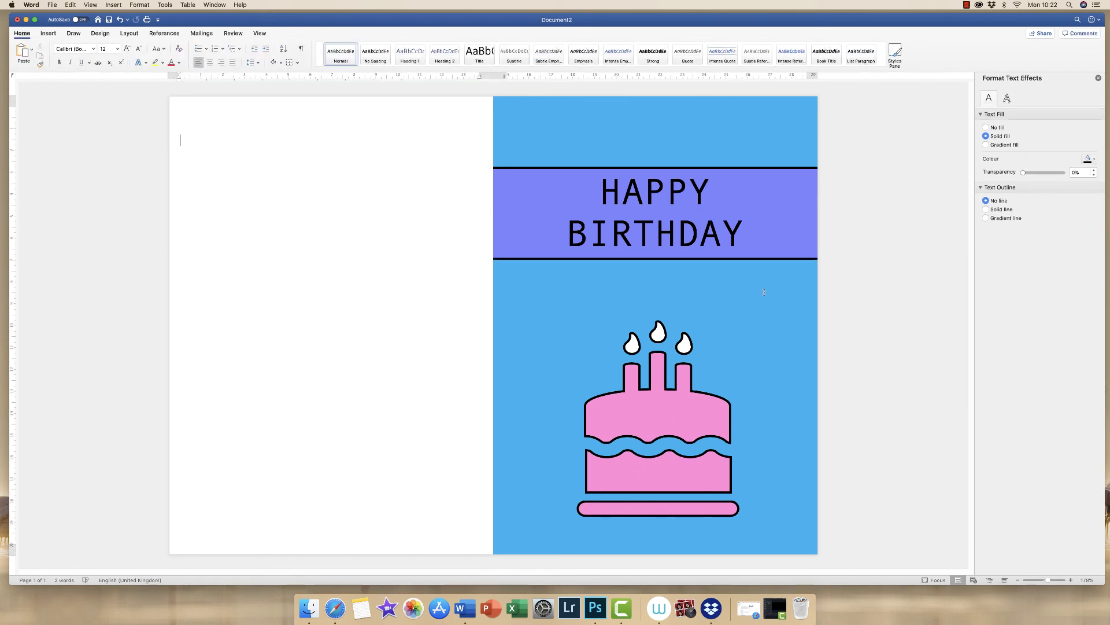
- Delete the thin vertical line at the fold, shifting the white left-half rectangle aside and back against the blue half
drag(472, 426, 473, 409)
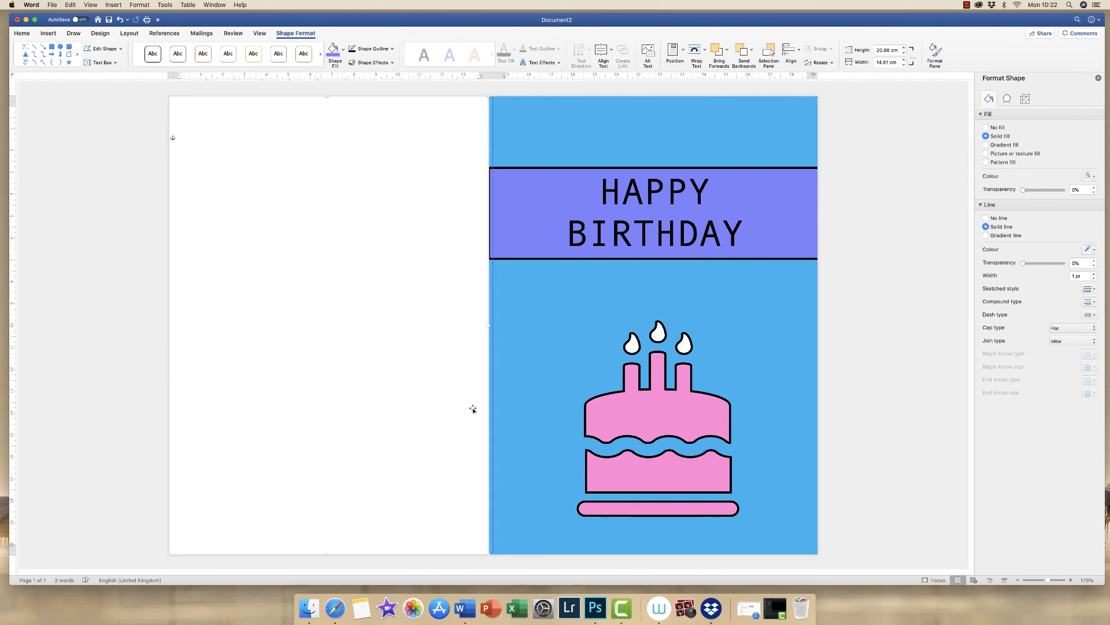
click(493, 385)
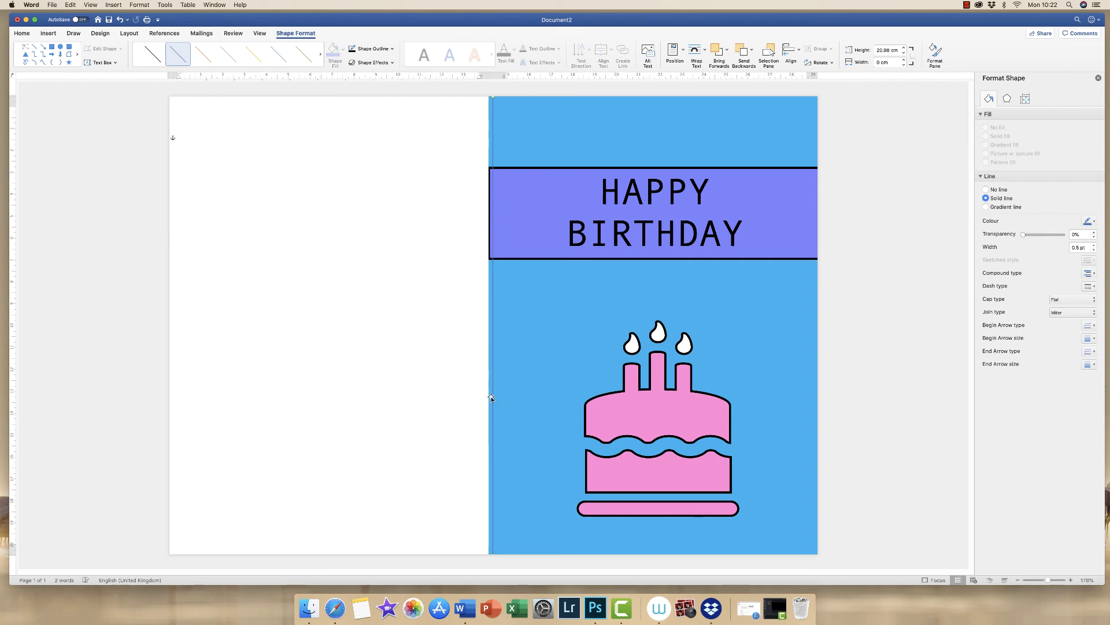
click(486, 385)
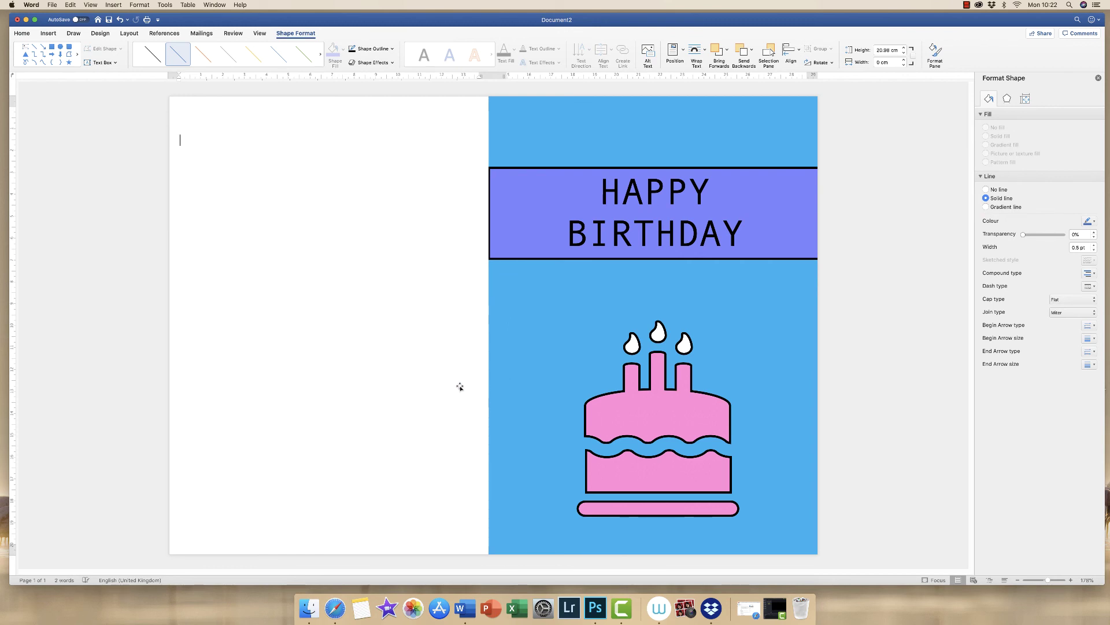
drag(460, 385, 461, 384)
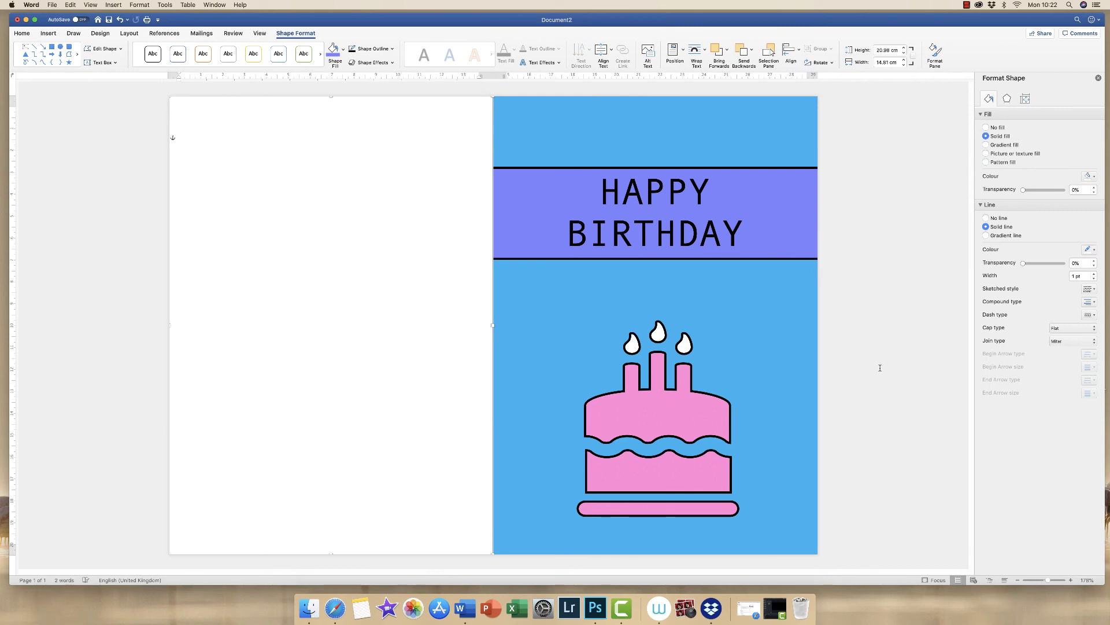
- Try a green fill for the greeting banner and a darker blue fill for the card's right half
click(573, 347)
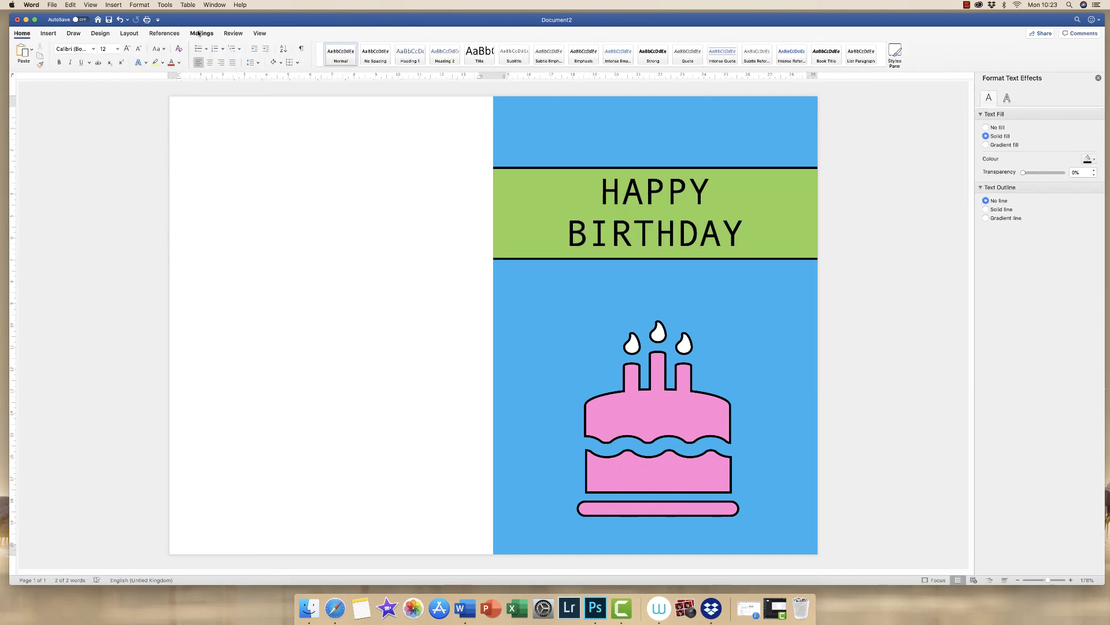
click(100, 33)
click(617, 50)
click(672, 150)
click(658, 416)
click(333, 53)
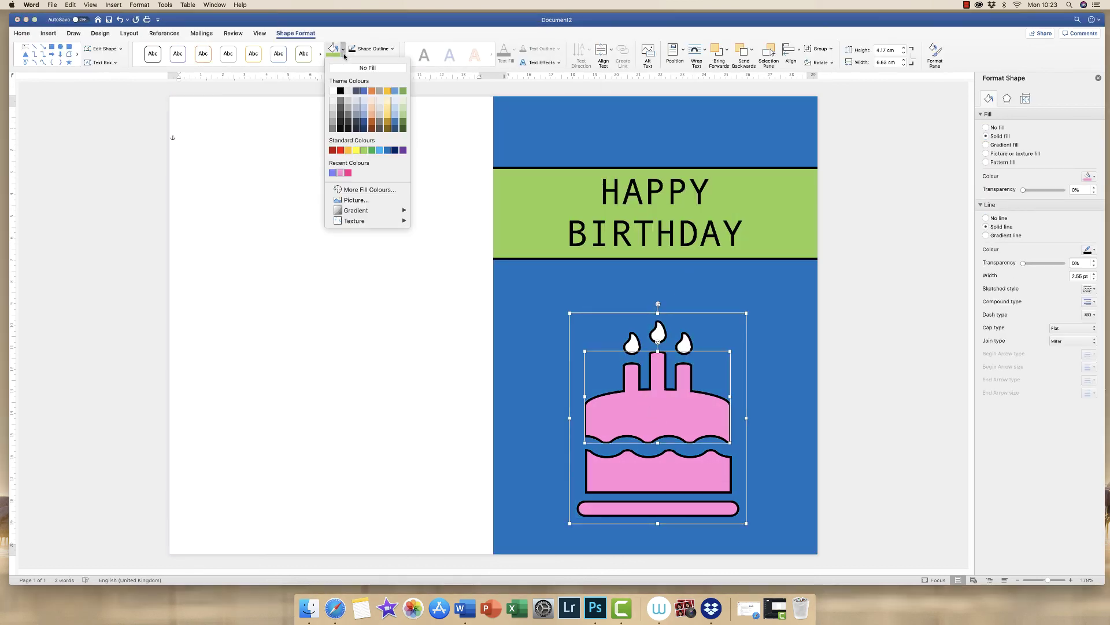
click(343, 152)
- Deselect the greeting banner and capture a screenshot of the card with its light blue half and purple-blue banner
key(Escape)
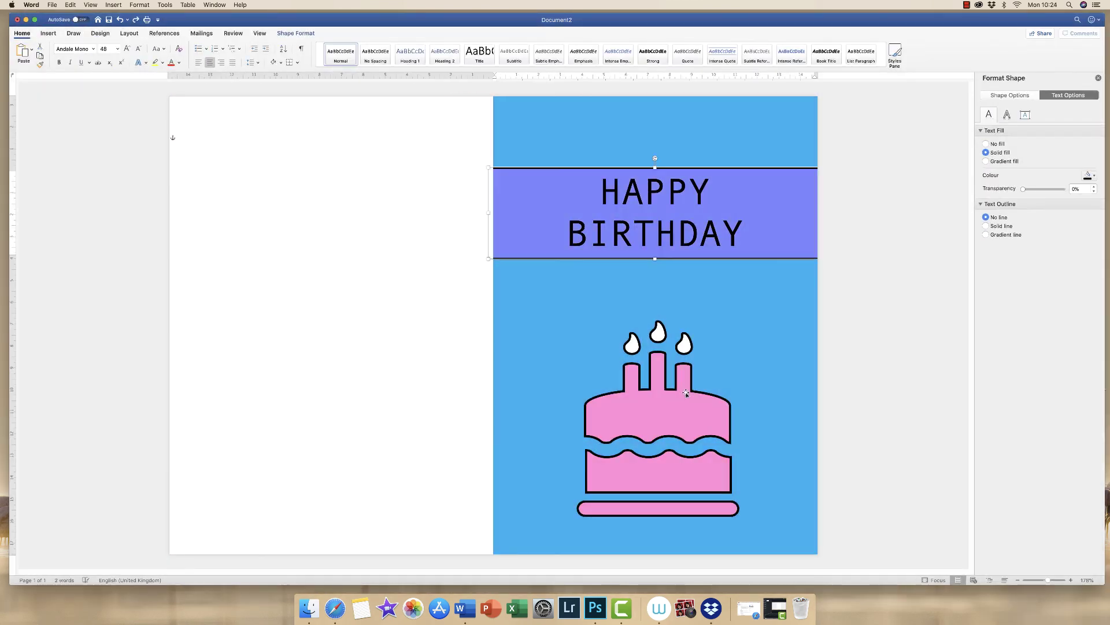
key(Escape)
key(super+shift+3)
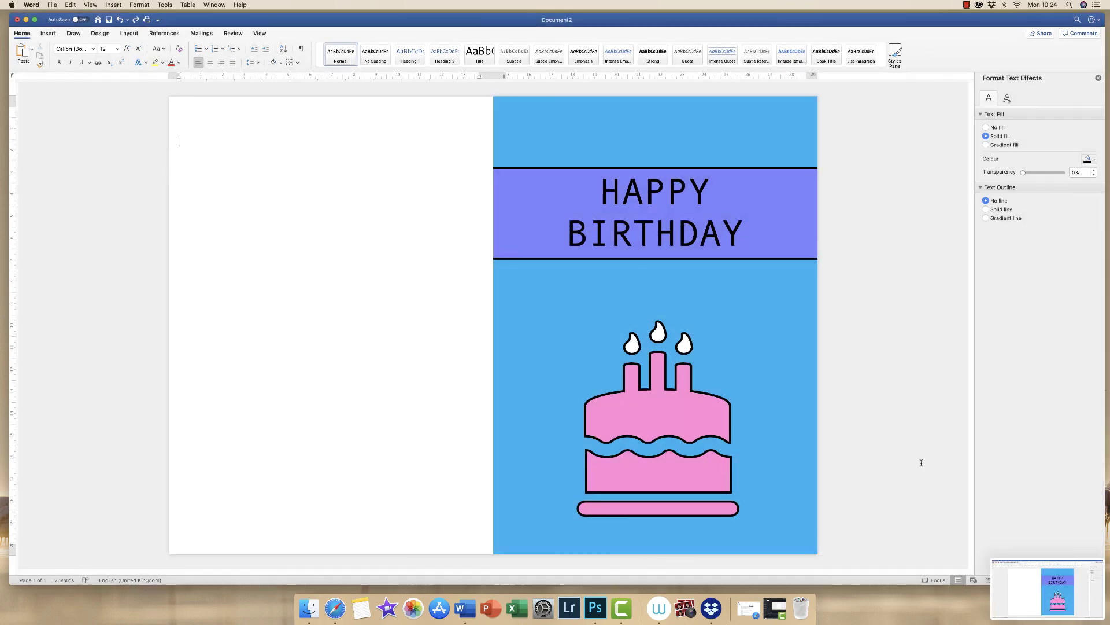
- Fill the card's right half with pink
click(100, 33)
click(616, 52)
click(665, 116)
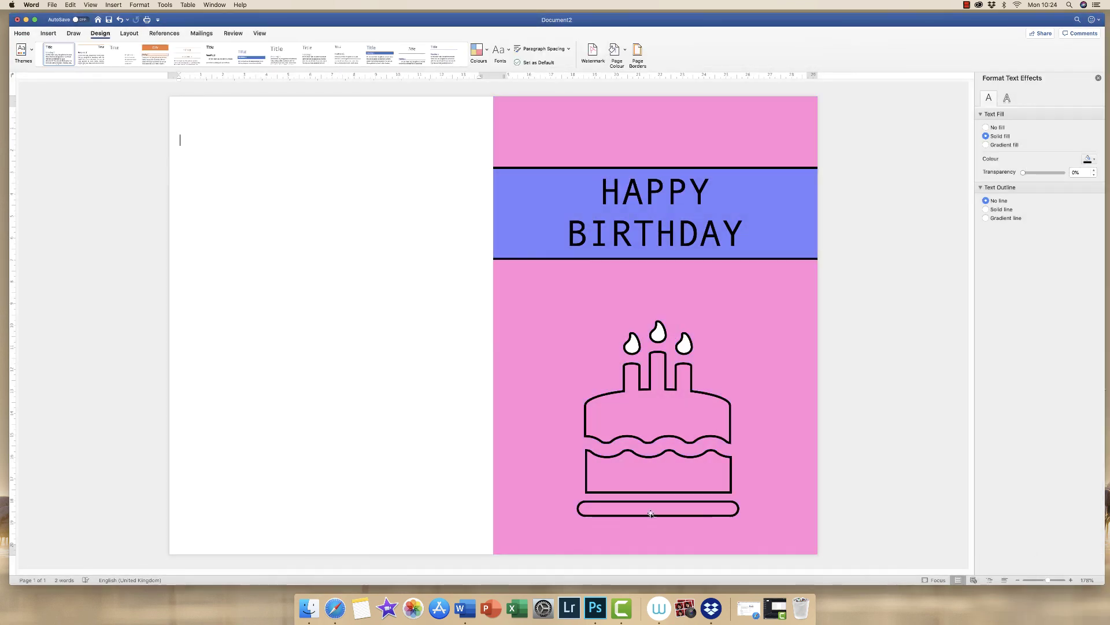
- Fill the cake's tiers, candles and base with the recent purple-blue colour, keeping the flames white
click(657, 417)
click(333, 53)
click(336, 162)
click(634, 346)
click(343, 49)
click(337, 92)
- Fill the greeting banner with a bright cyan custom colour
click(658, 214)
click(343, 49)
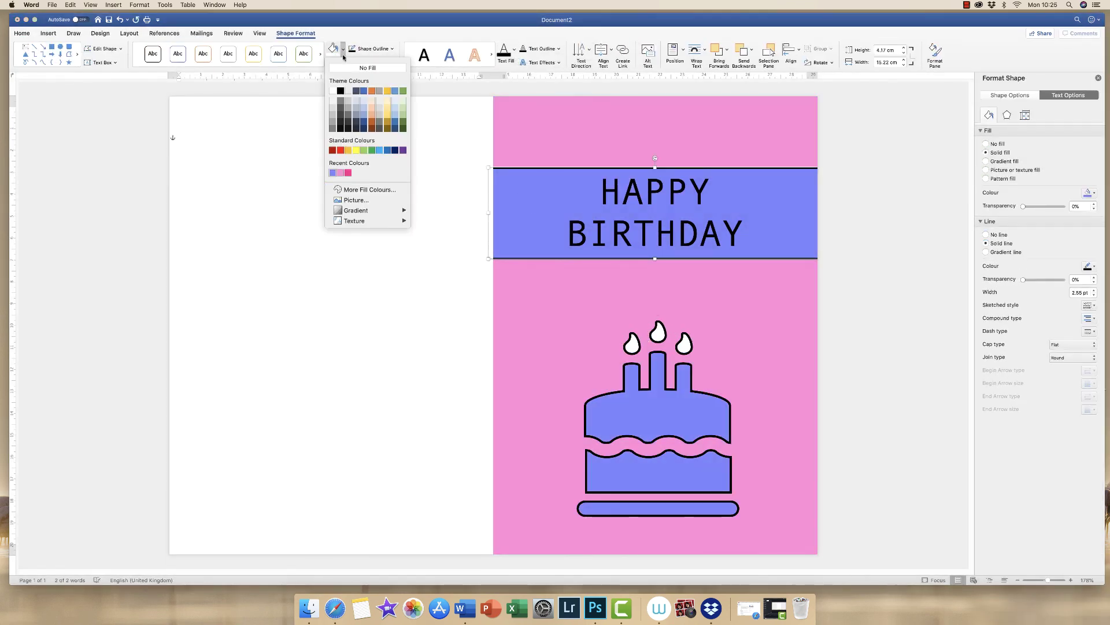
click(347, 190)
click(559, 194)
click(580, 290)
- Fill the greeting banner with the pale cyan custom colour Ice
click(798, 214)
click(343, 49)
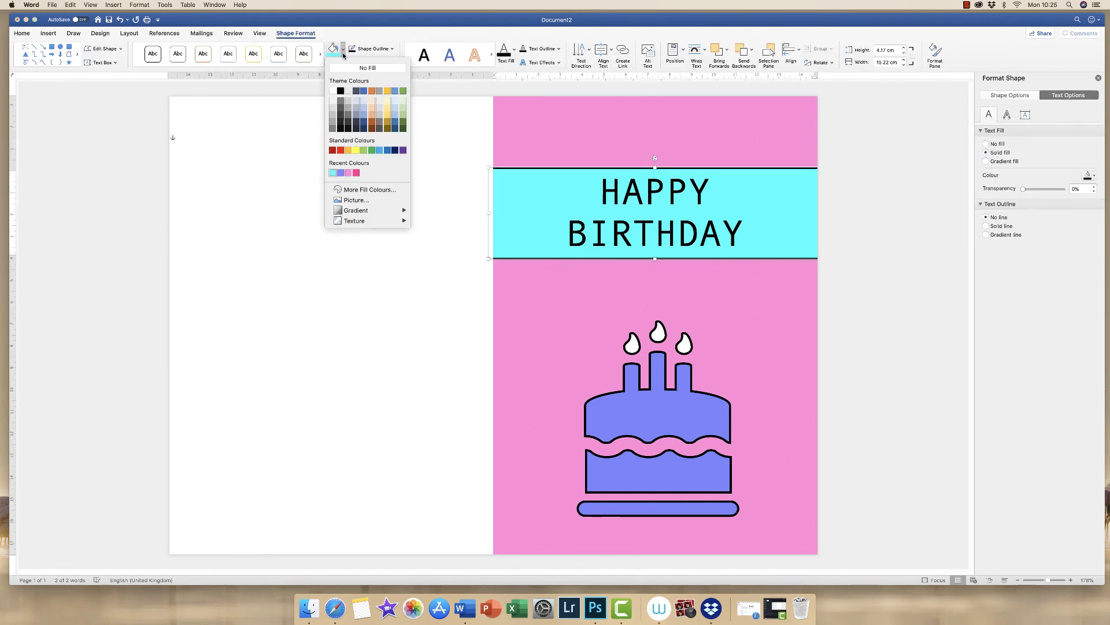
click(347, 189)
click(563, 220)
click(583, 290)
- Fill the cake's base plate with the same pale cyan as the banner and deselect it
click(658, 508)
click(334, 53)
click(180, 139)
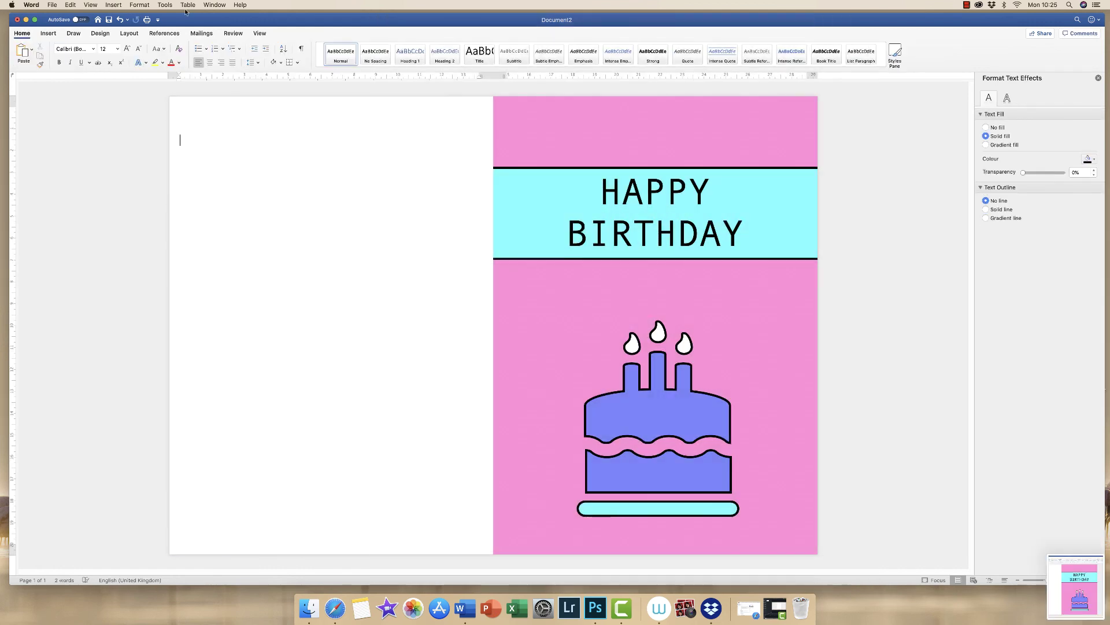
- Open the custom fill colours for the greeting banner and browse the named colours in the Crayons palette
click(545, 211)
click(343, 49)
click(347, 190)
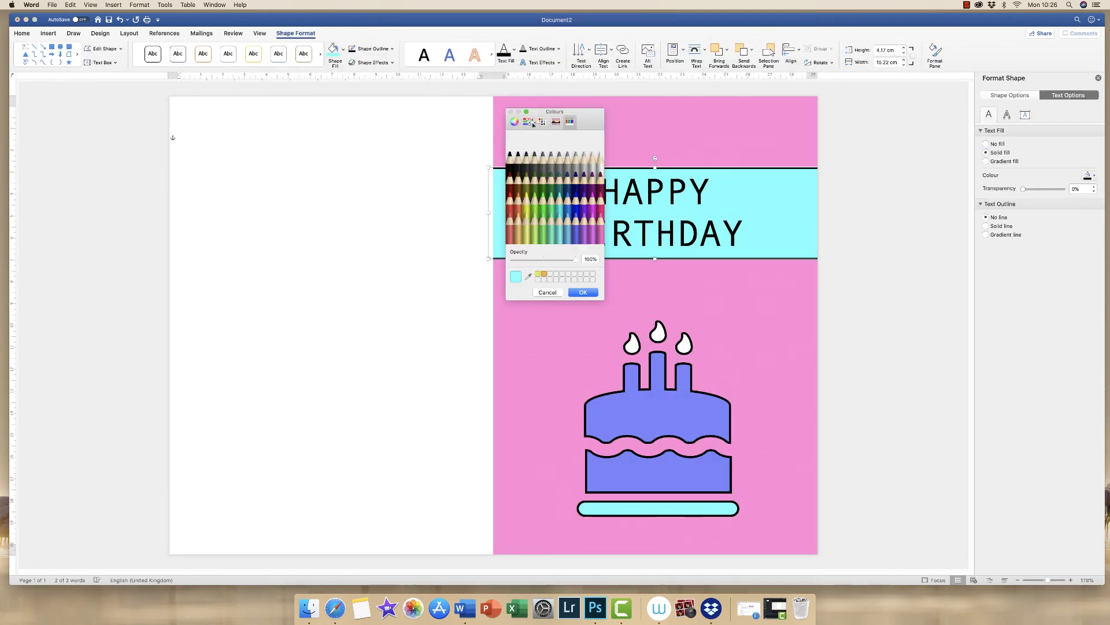
click(542, 121)
scroll(539, 242, down, 3)
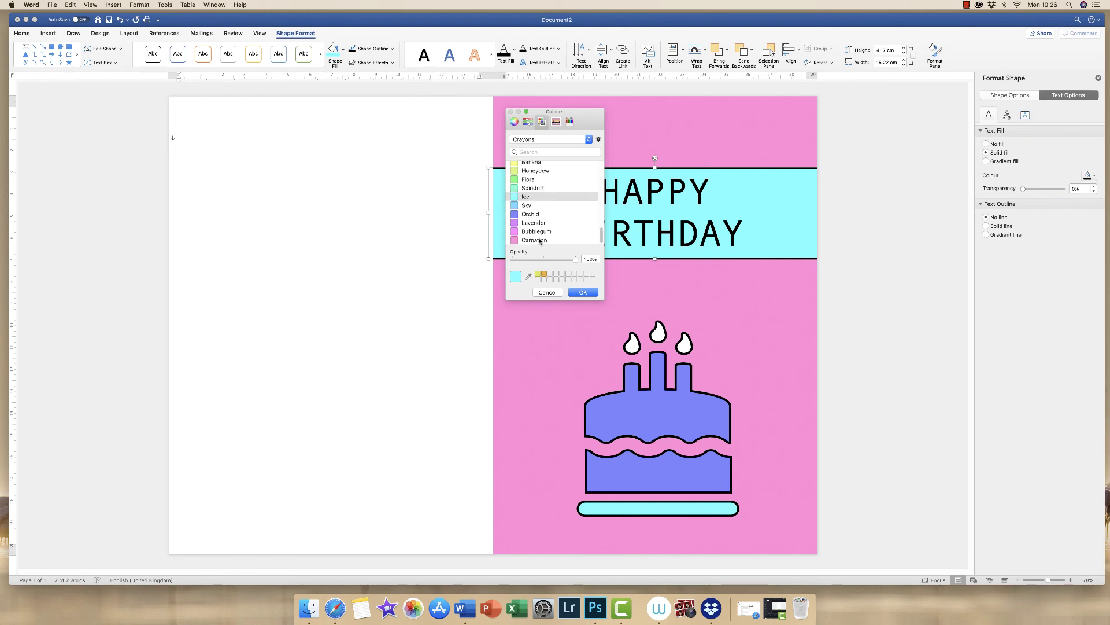